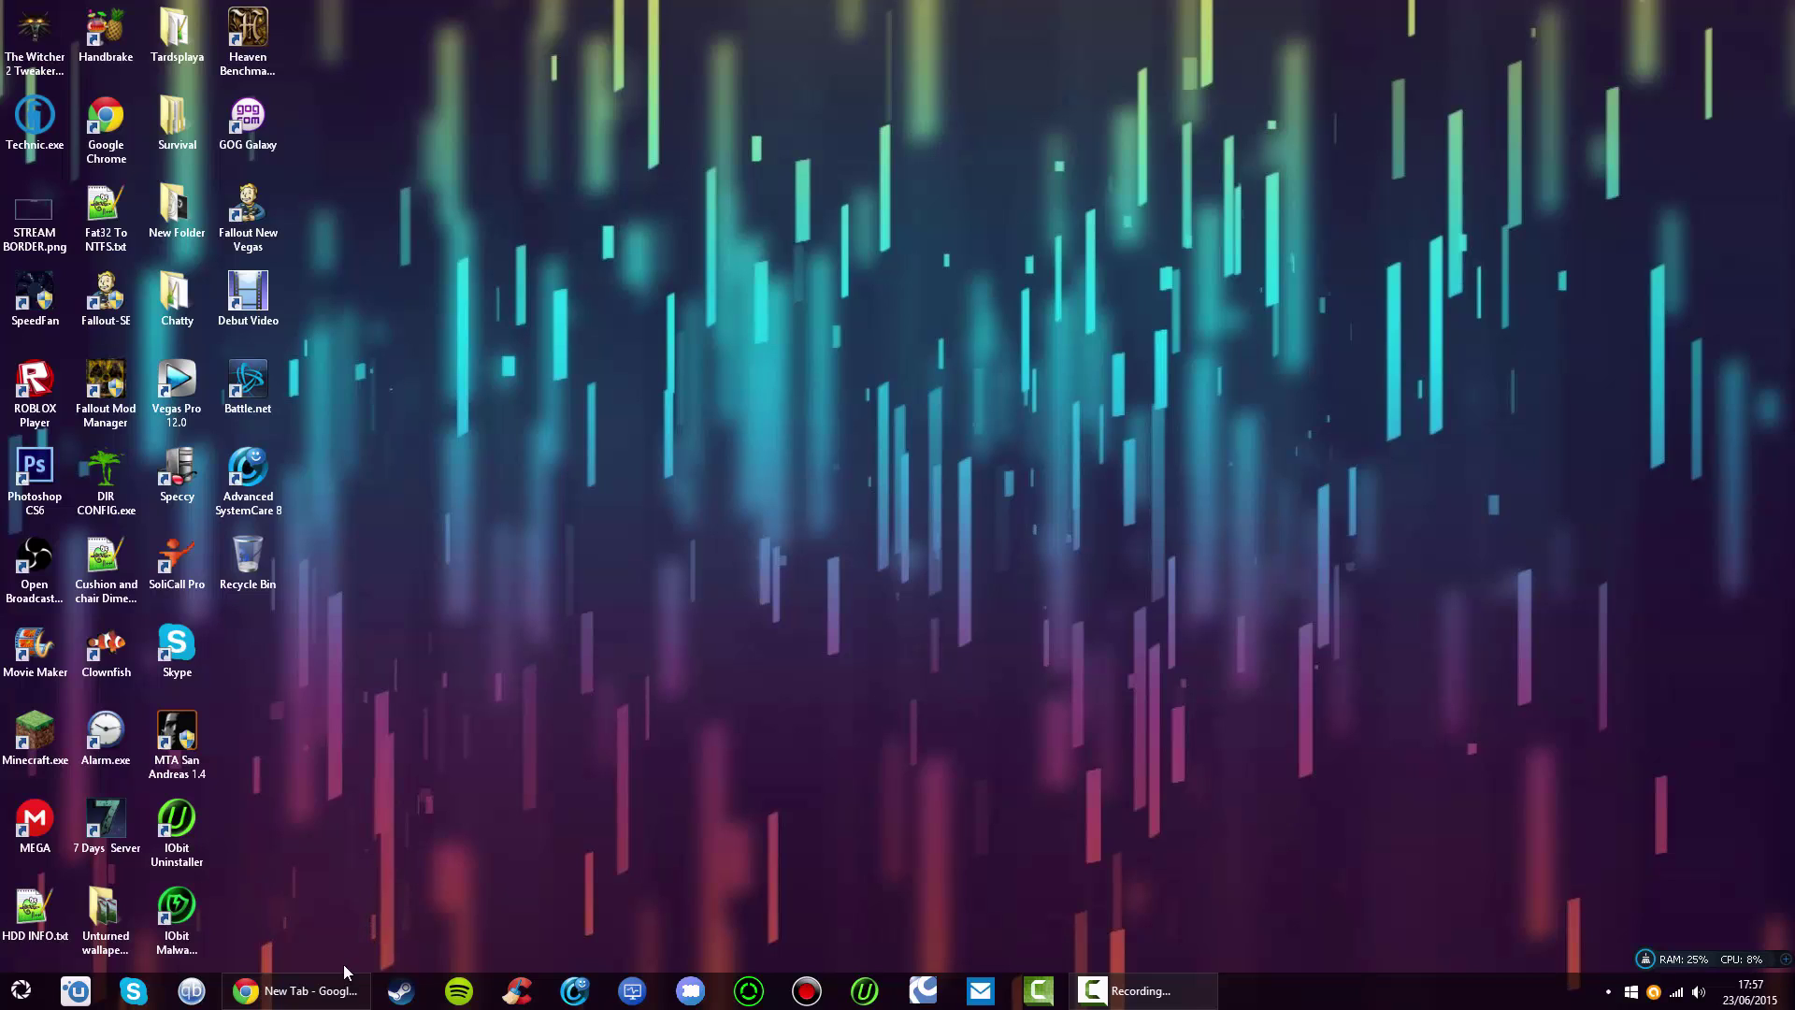
# - Bring the minimized Chrome new tab window back up on the desktop
pyautogui.moveTo(312, 1002)
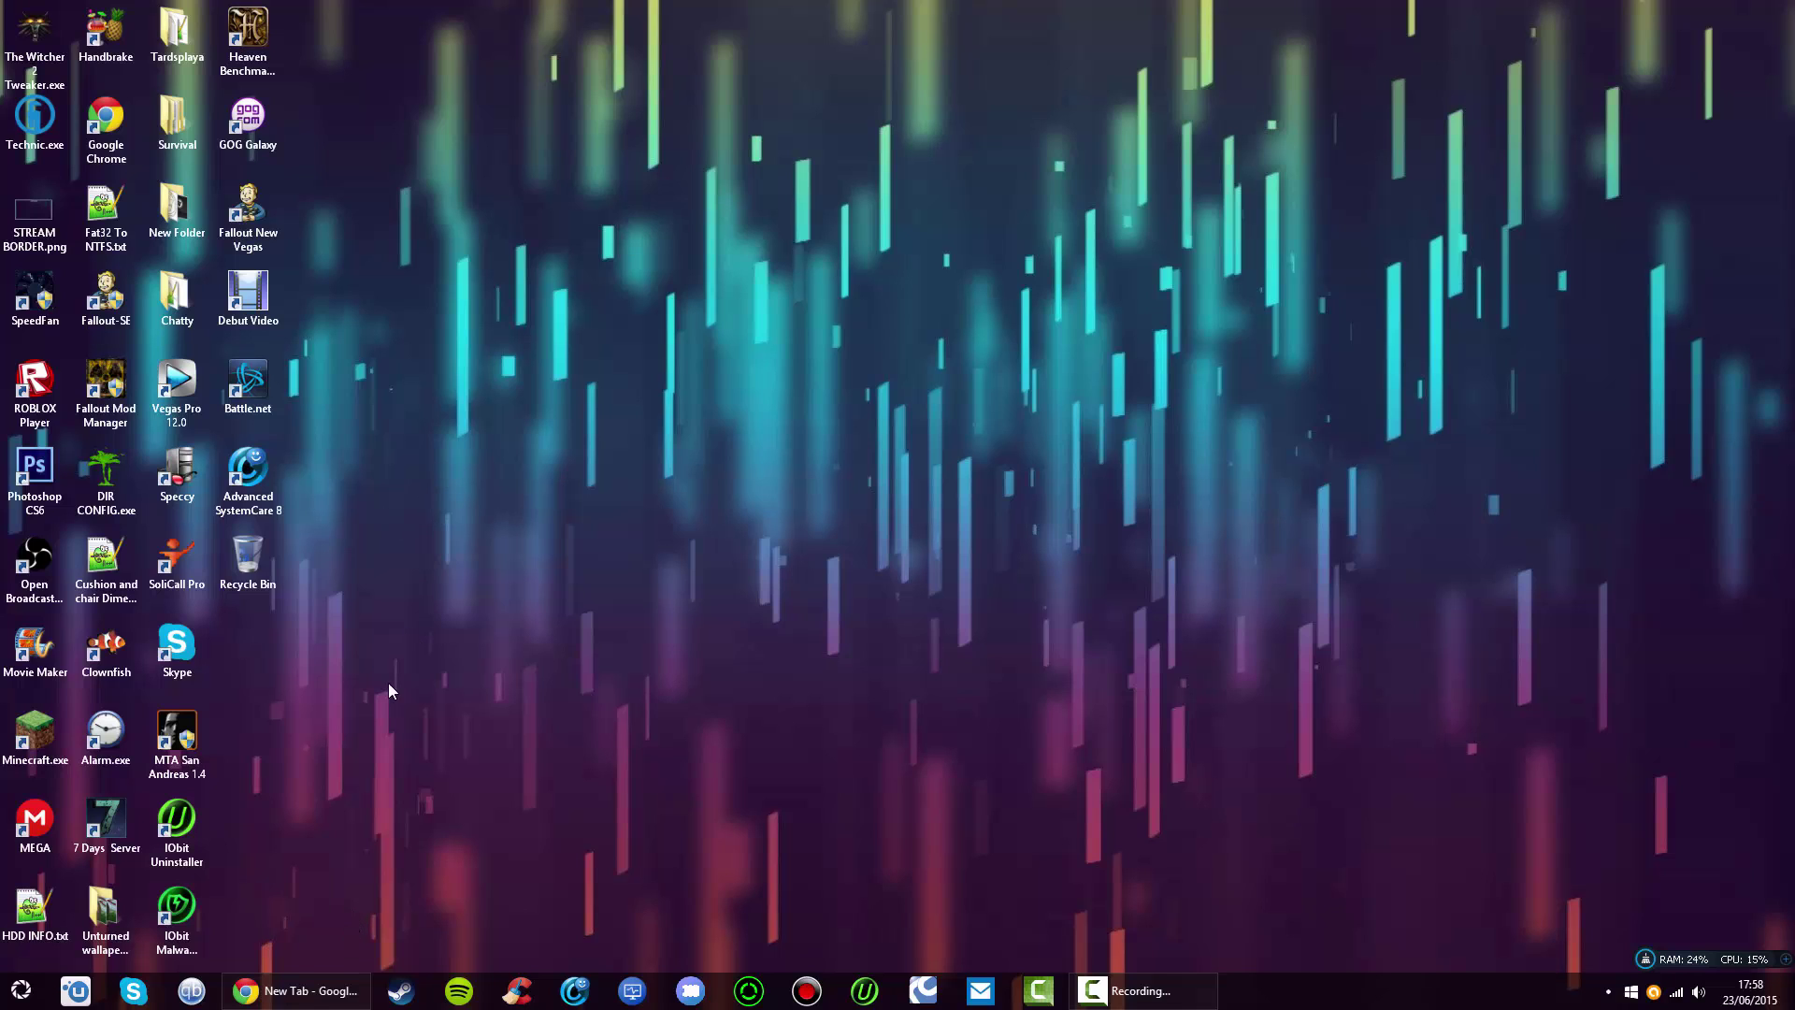
# - Restore Chrome and run a Google search for 'Vistart'
pyautogui.click(294, 990)
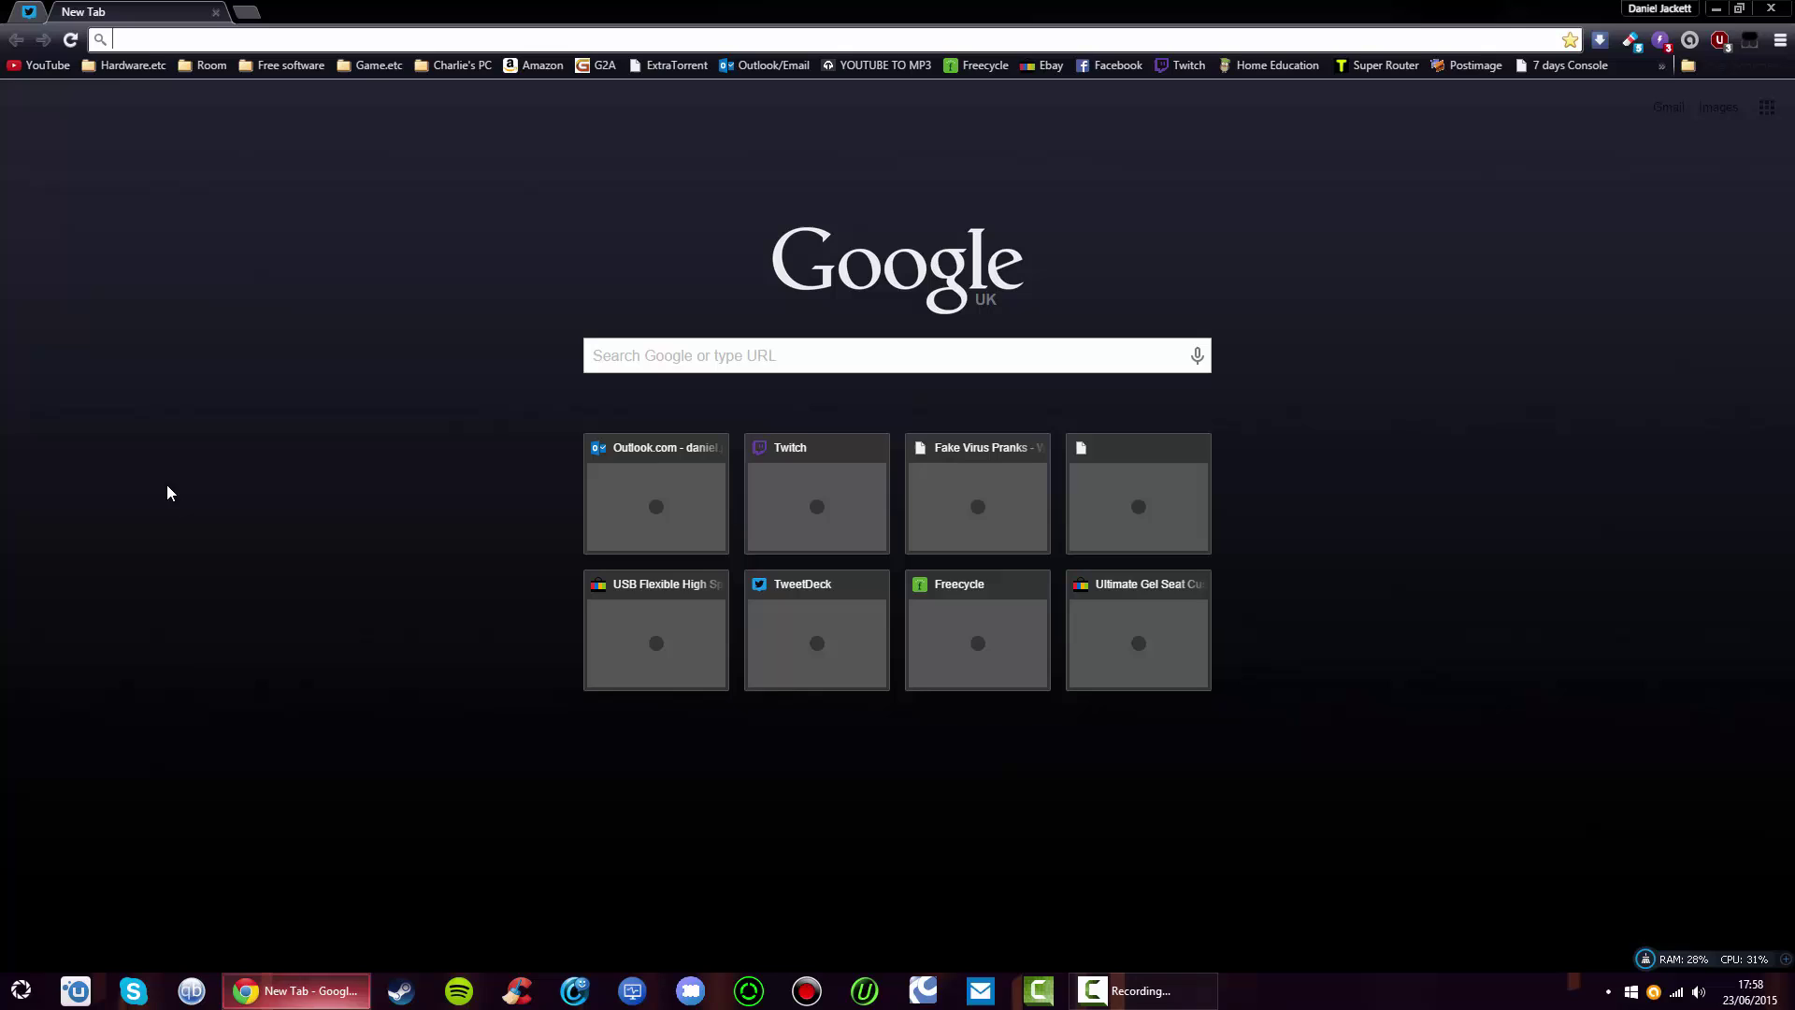
pyautogui.click(697, 348)
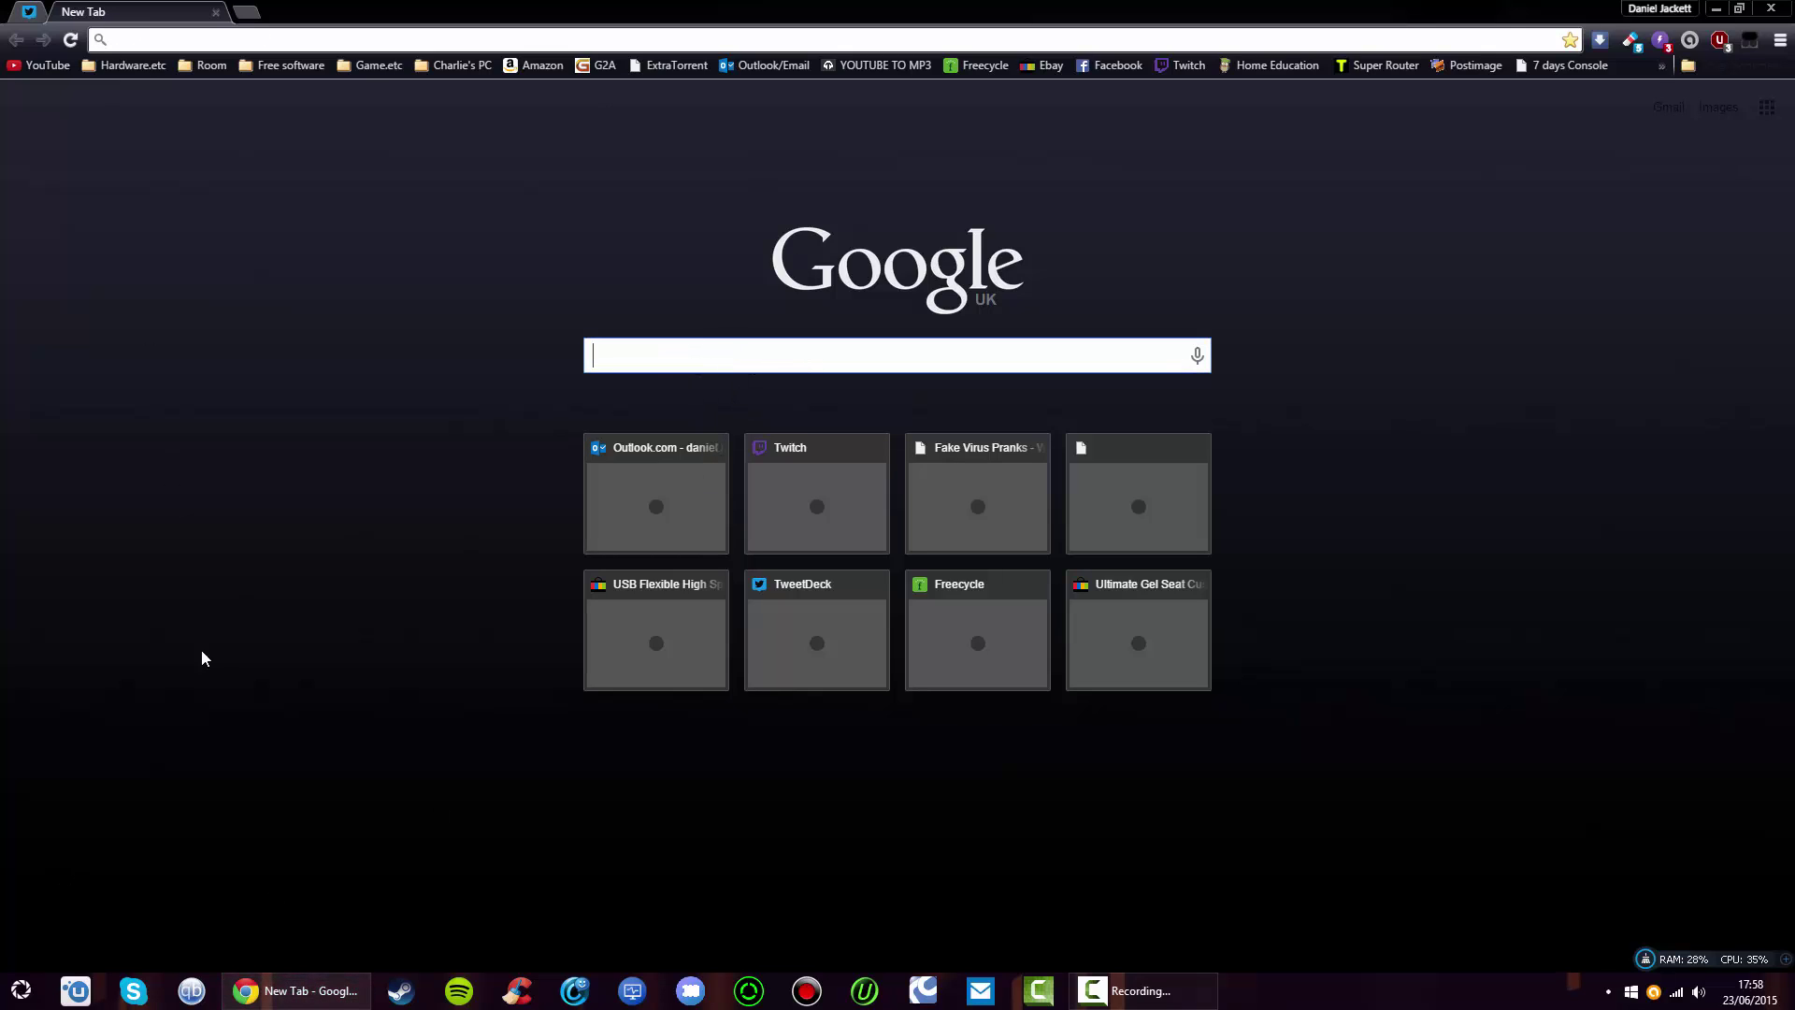
pyautogui.click(21, 990)
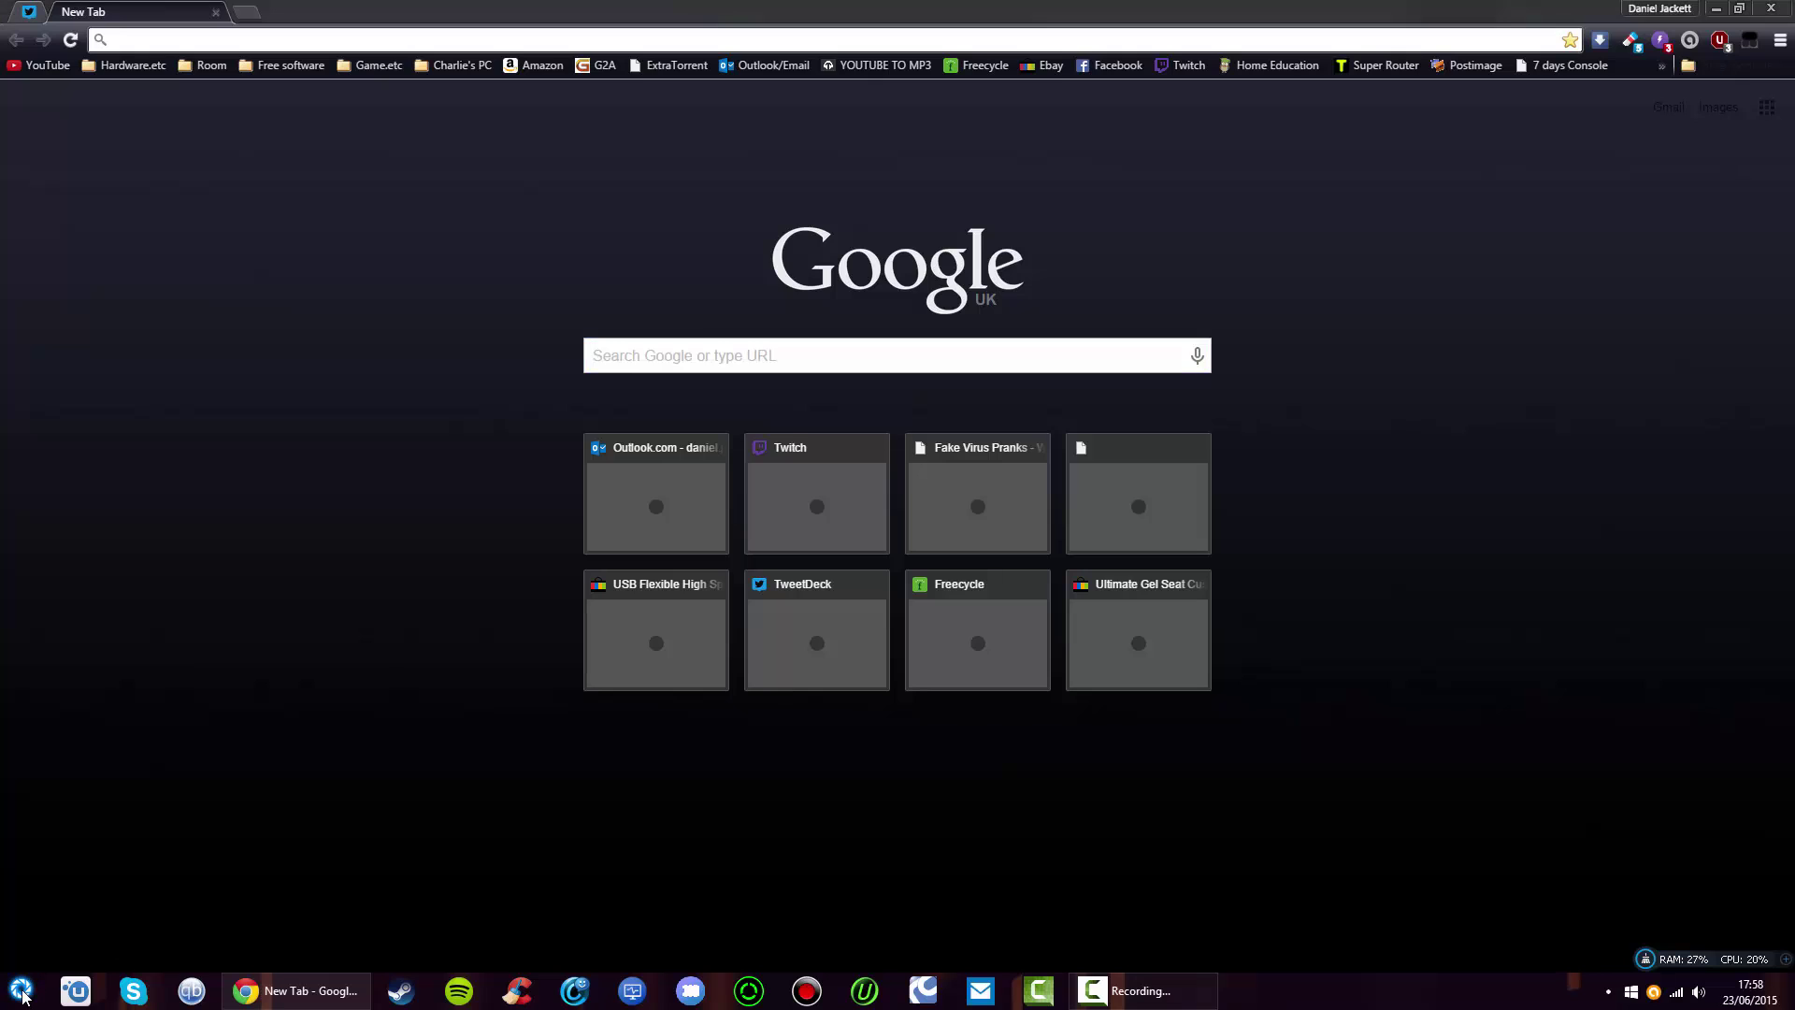
pyautogui.click(113, 336)
pyautogui.click(689, 356)
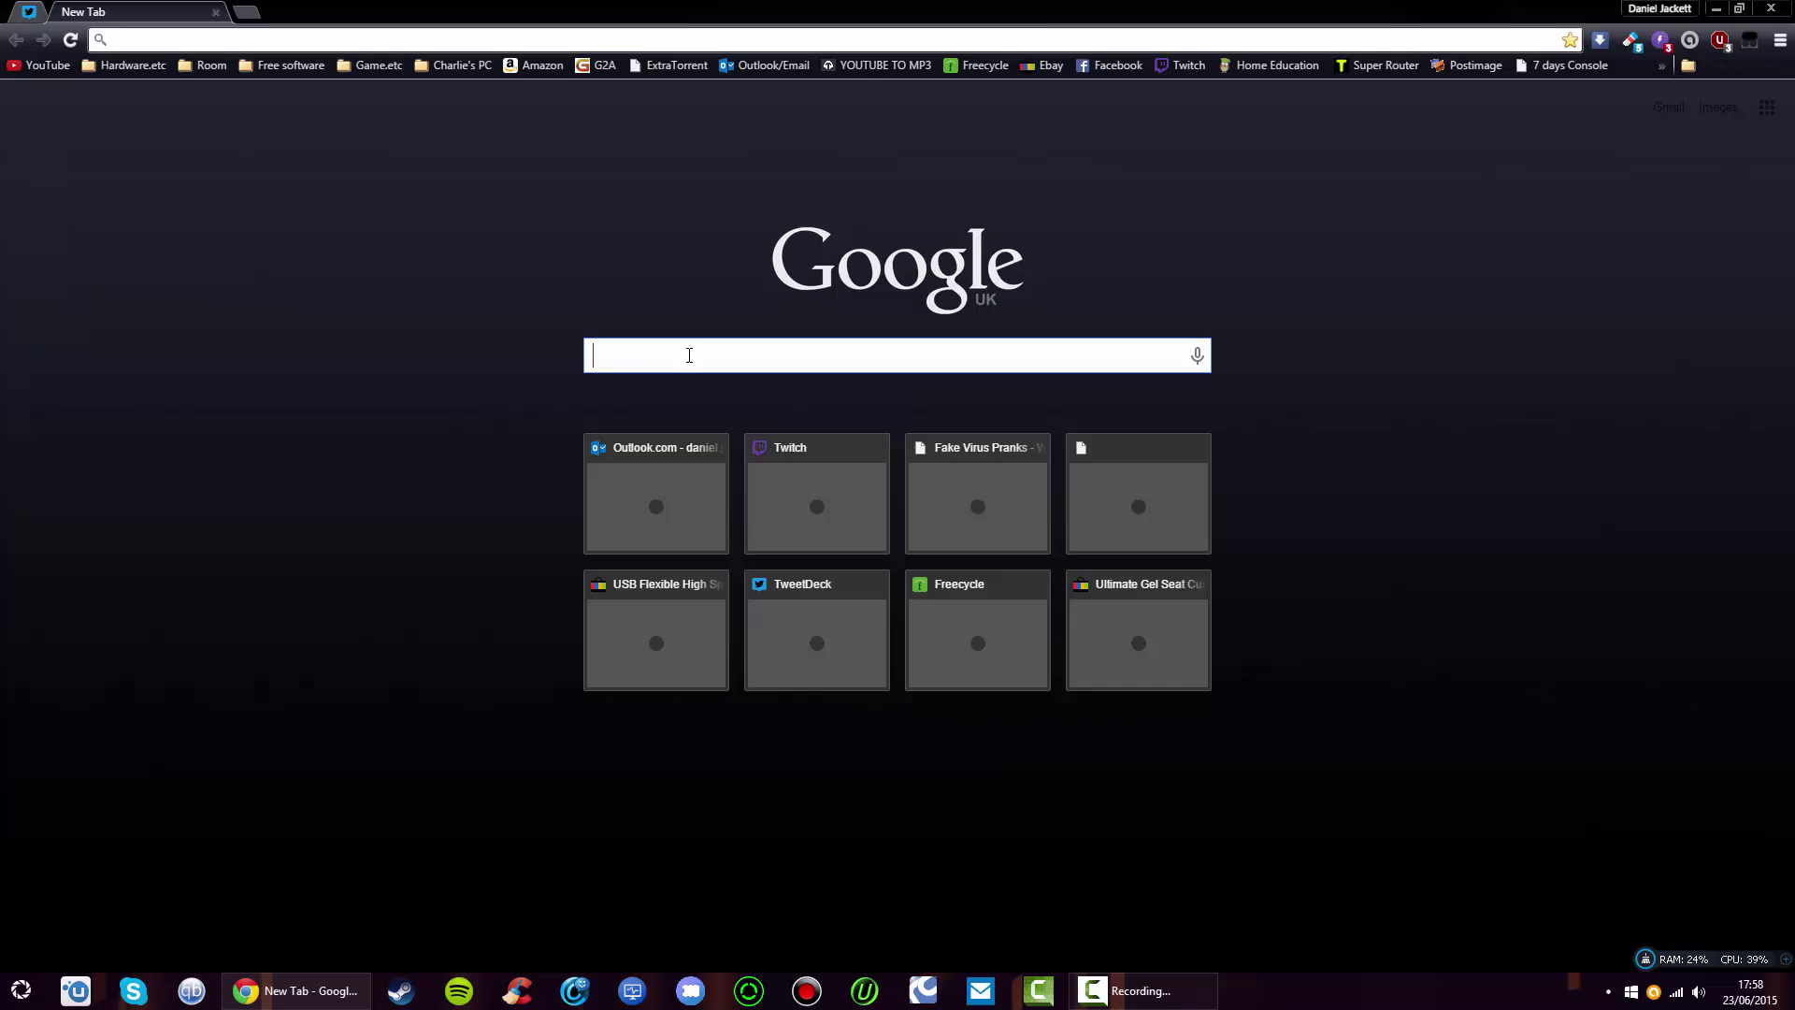
pyautogui.write('Vistart')
pyautogui.press('Return')
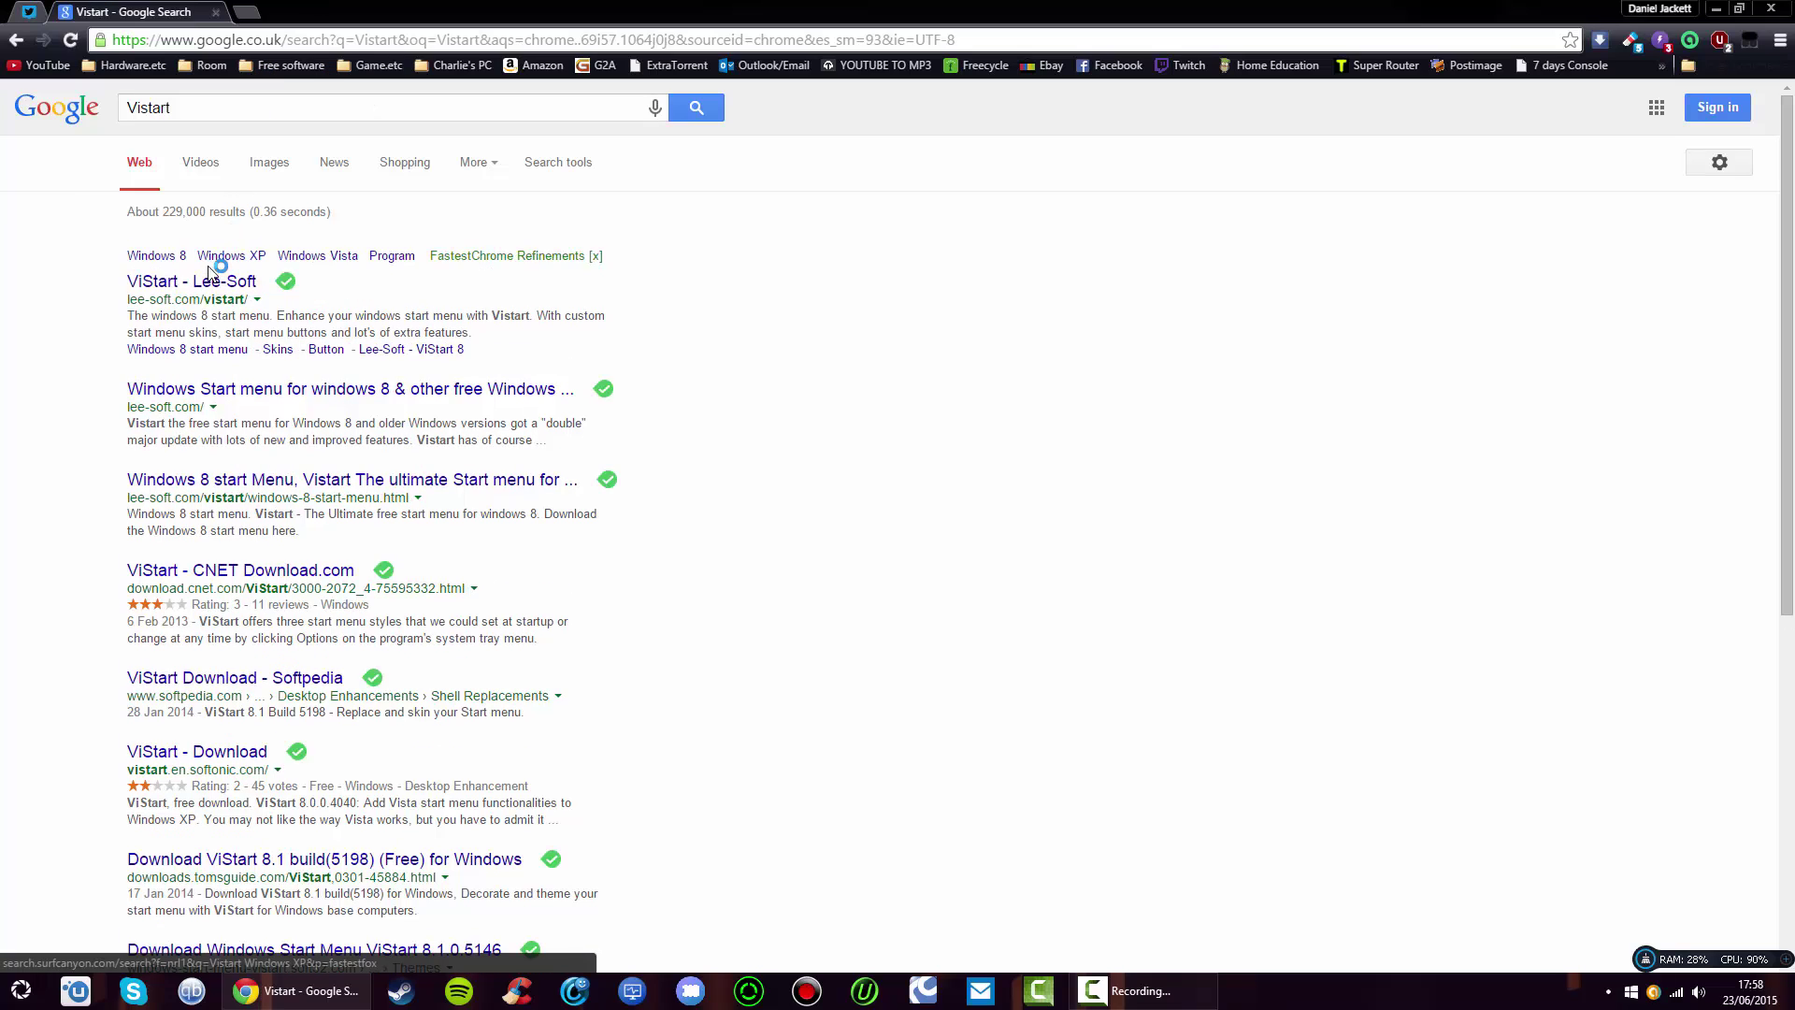
# - Download the ViStart installer from the Lee-Soft page and keep it despite the warning
pyautogui.click(210, 281)
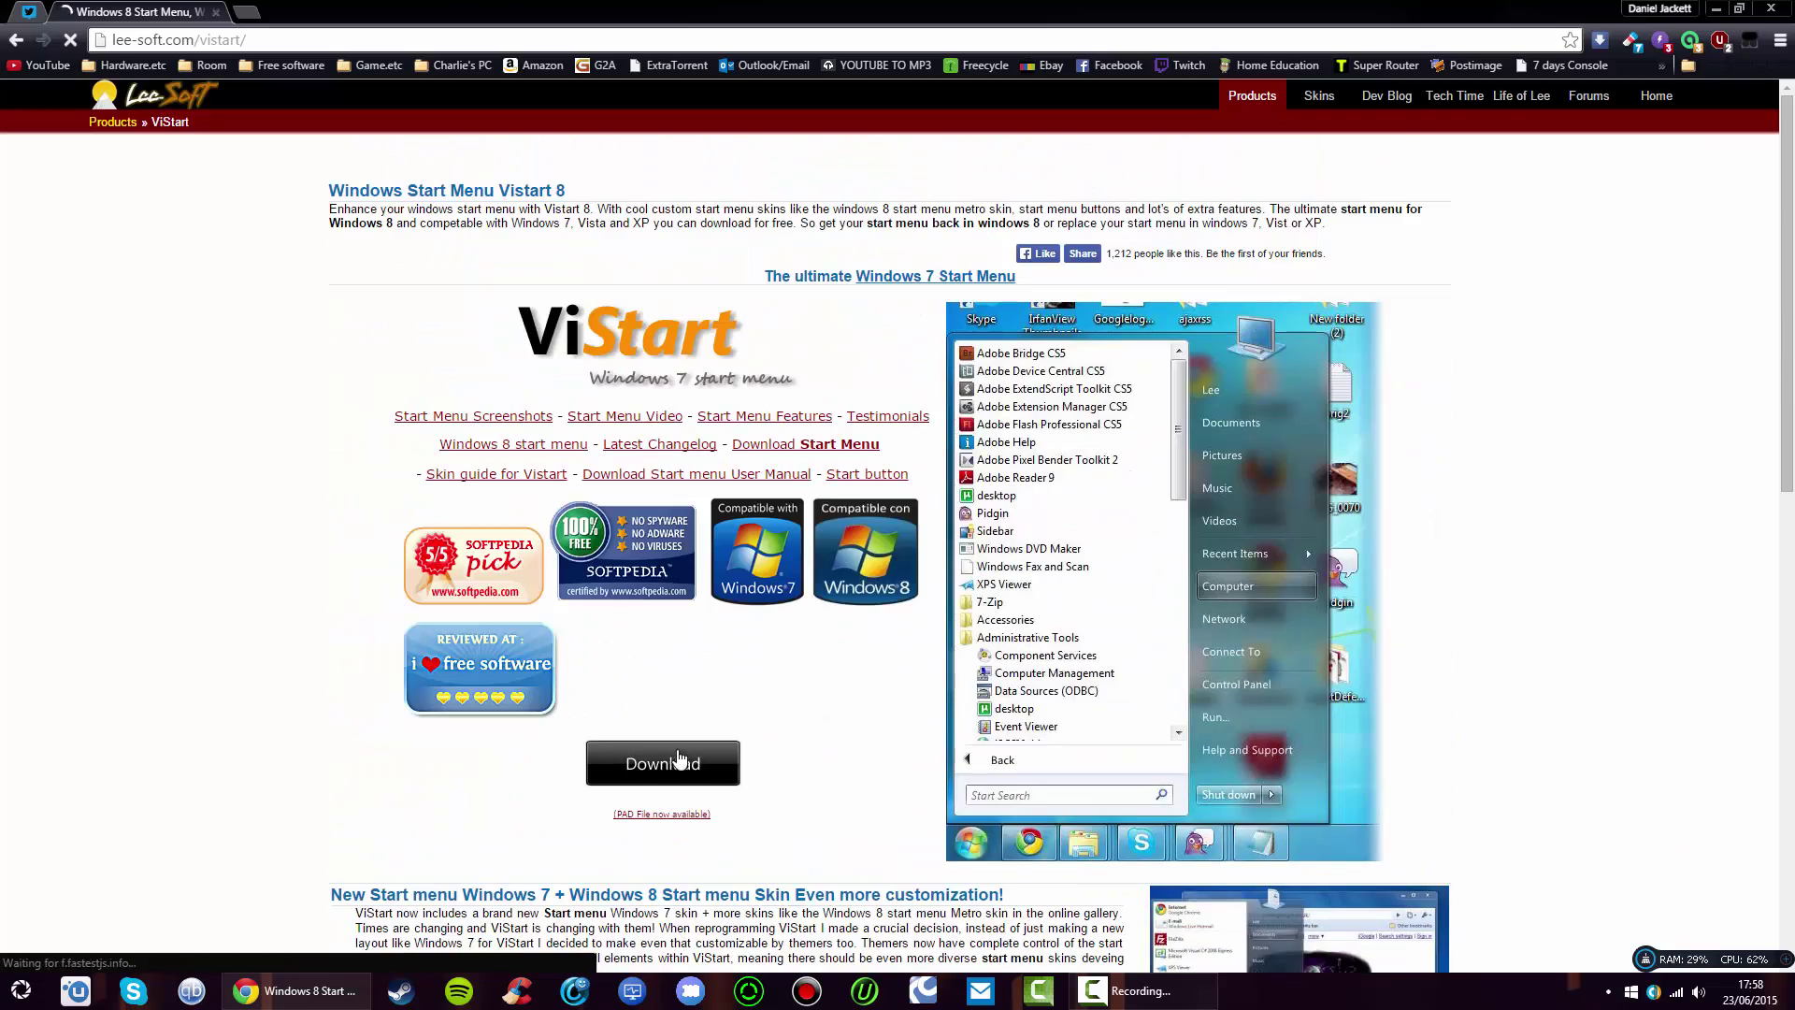
pyautogui.click(680, 777)
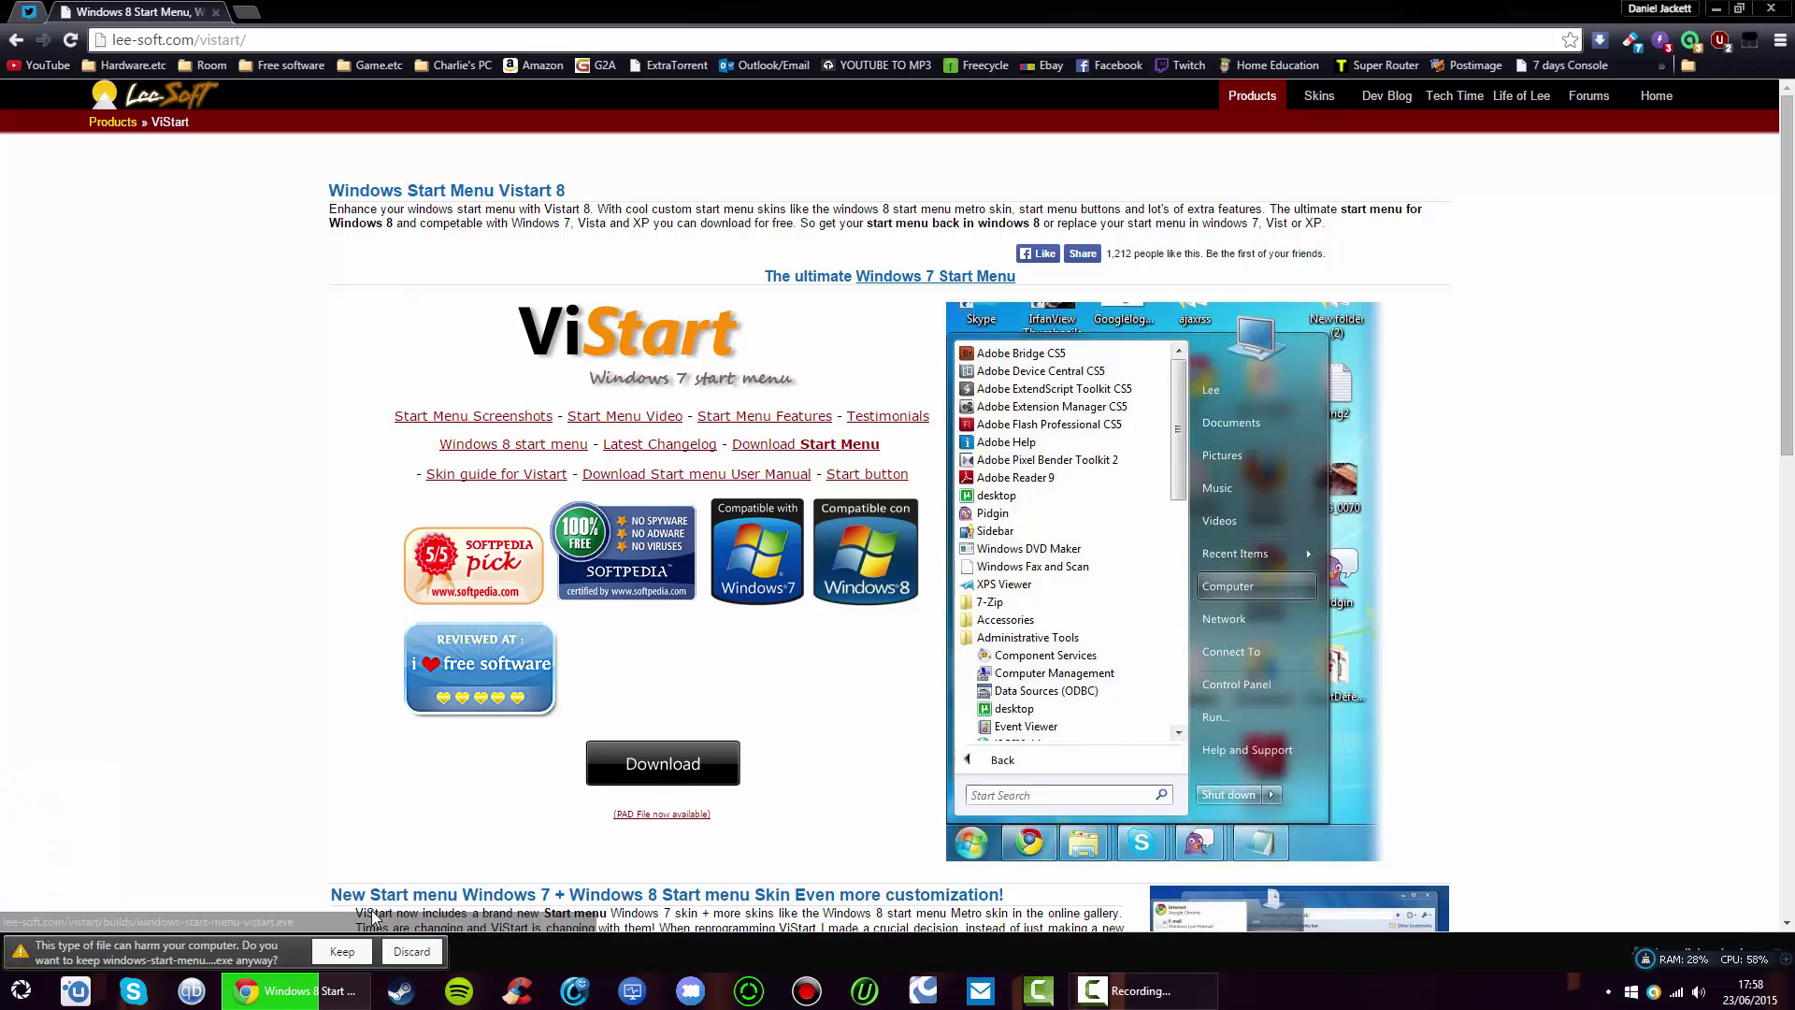
pyautogui.click(342, 952)
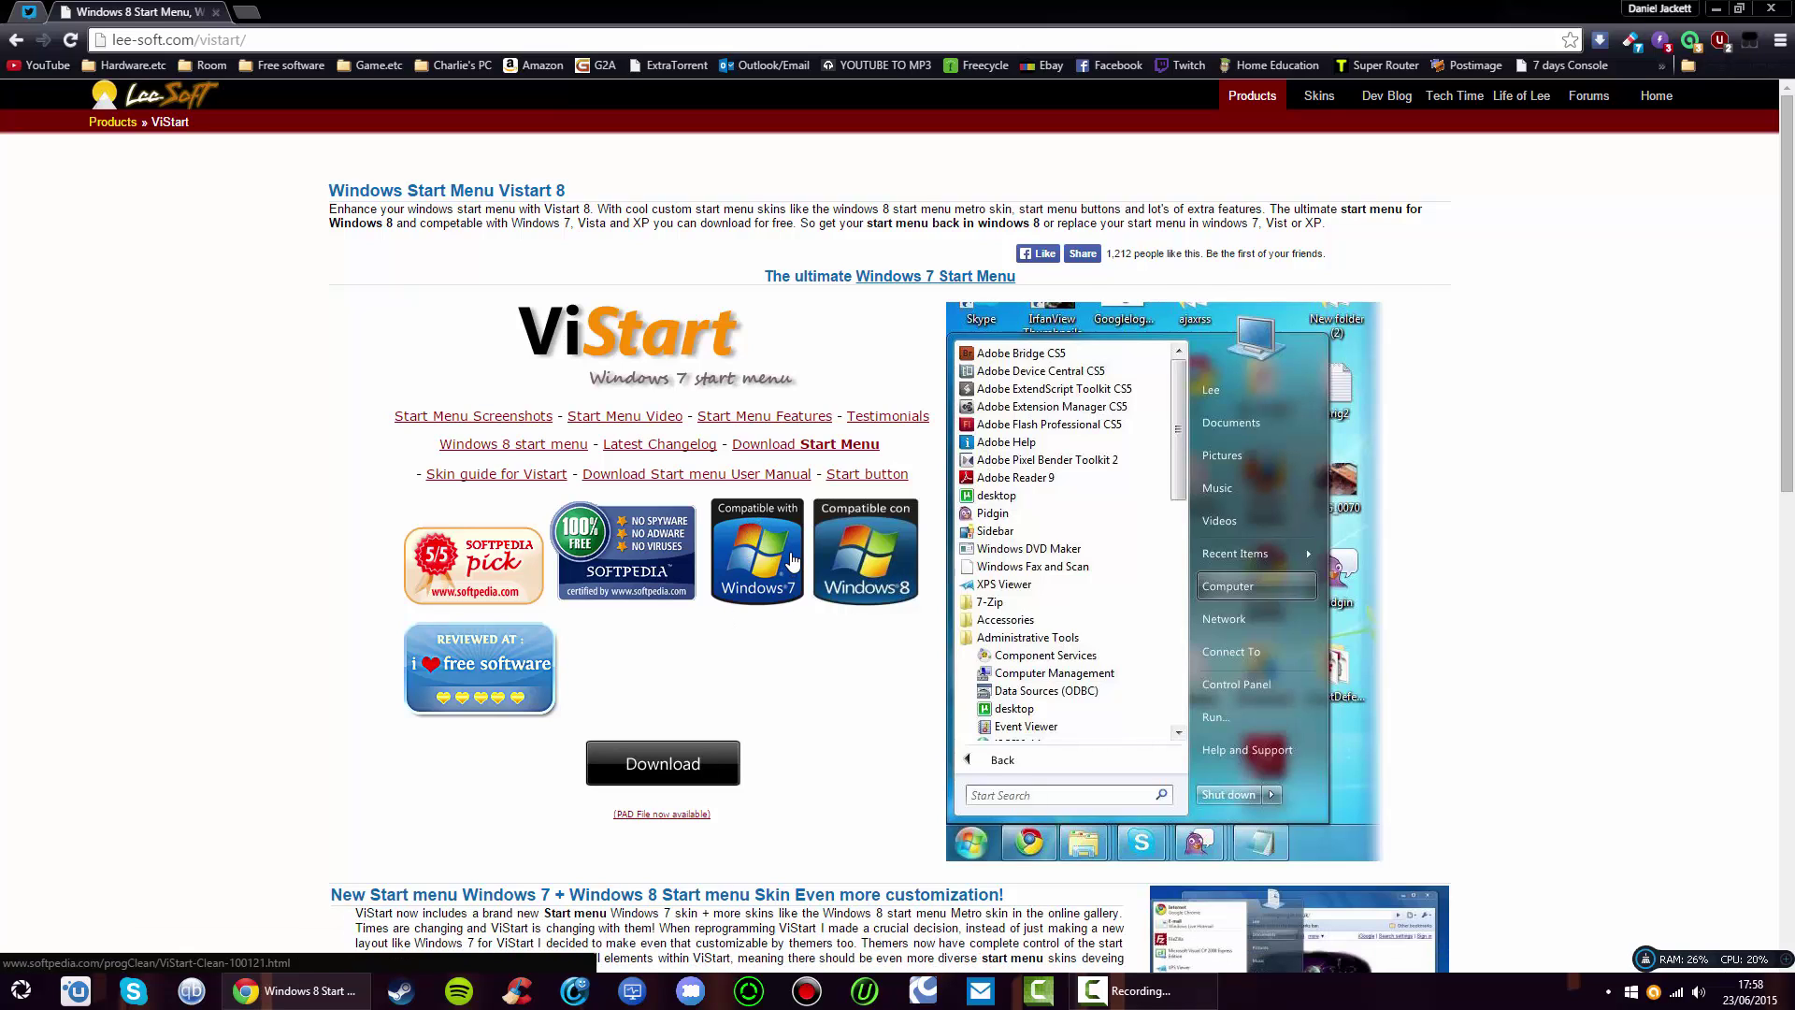
# - Show the desktop, bring Chrome back and open the Downloads page
pyautogui.moveTo(1119, 999)
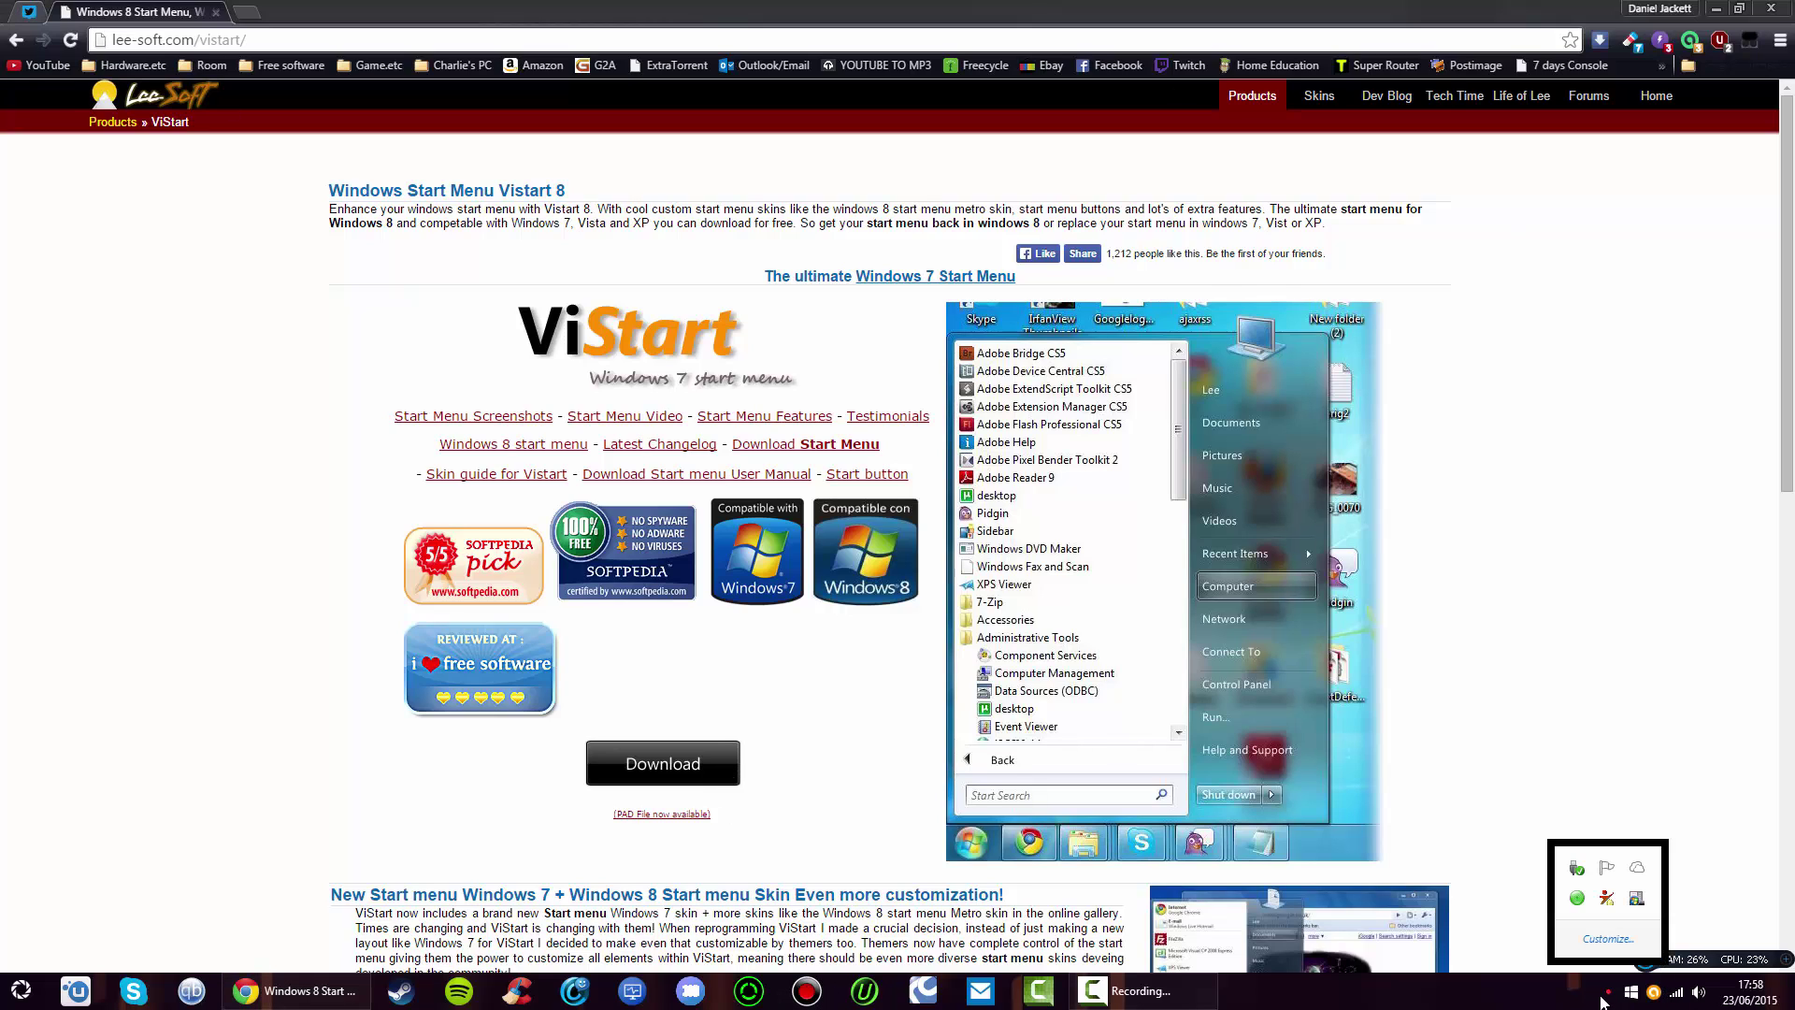
pyautogui.press('super+d')
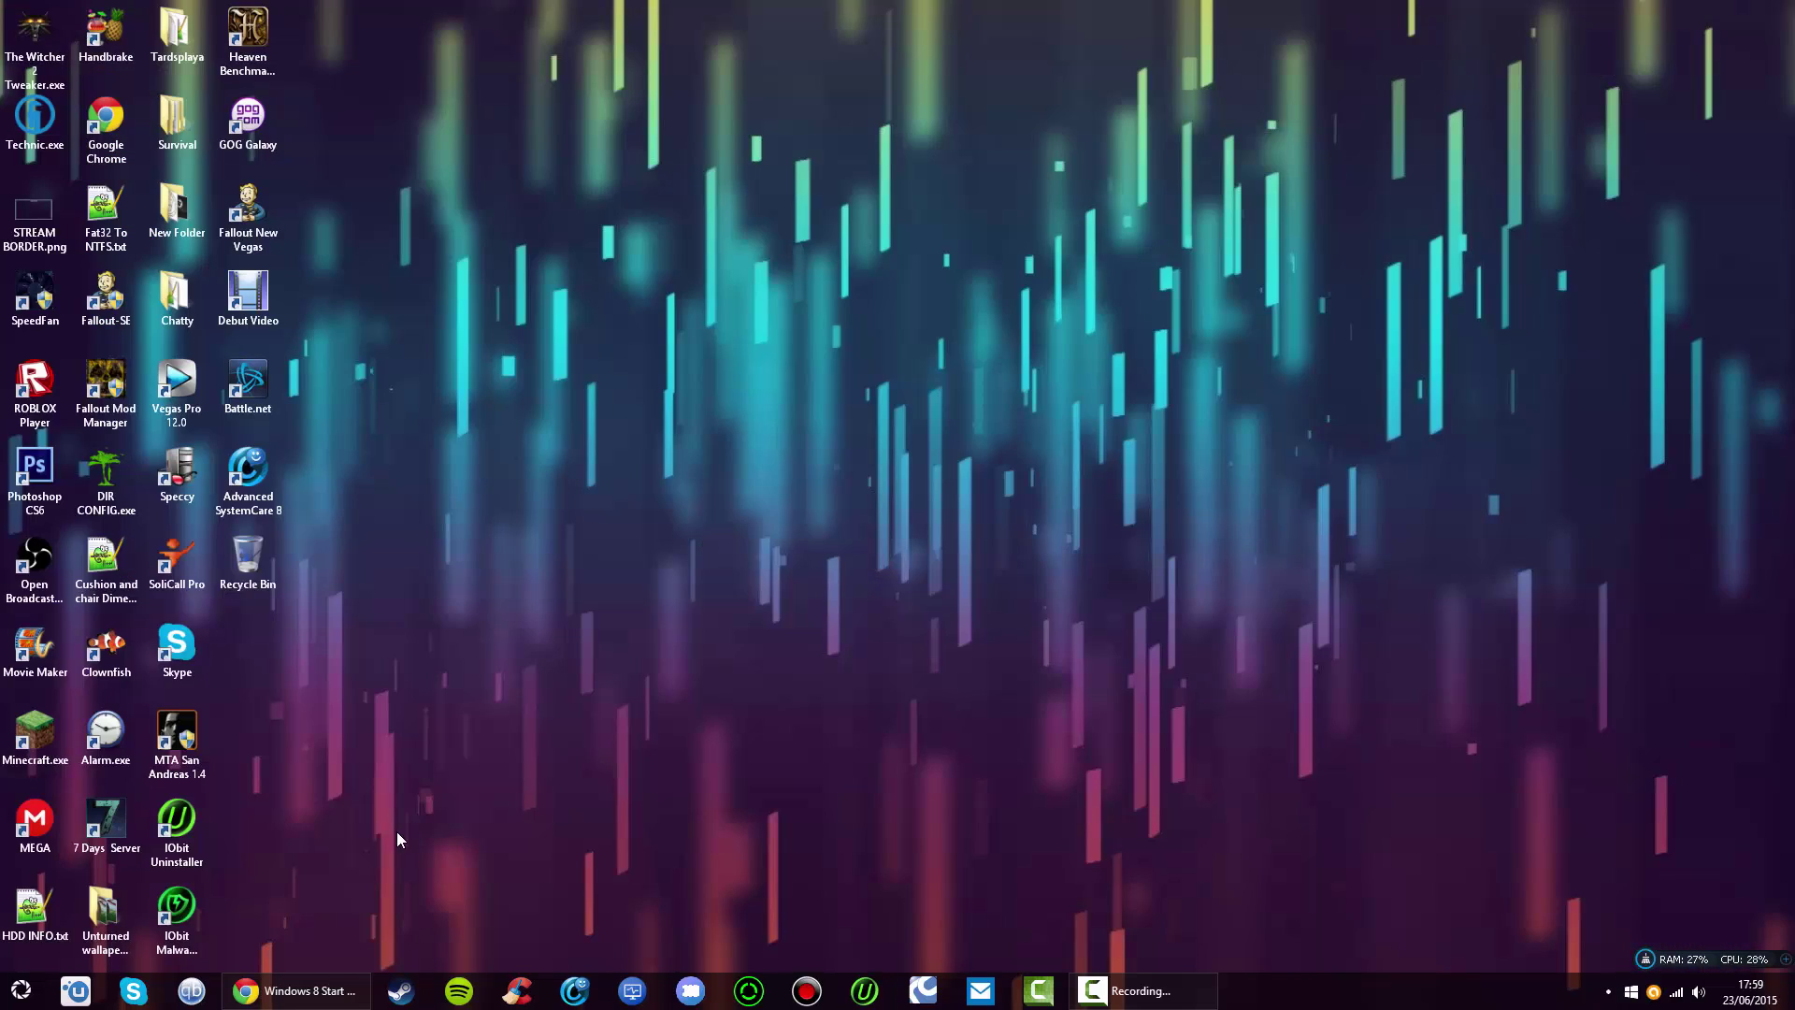
pyautogui.click(276, 986)
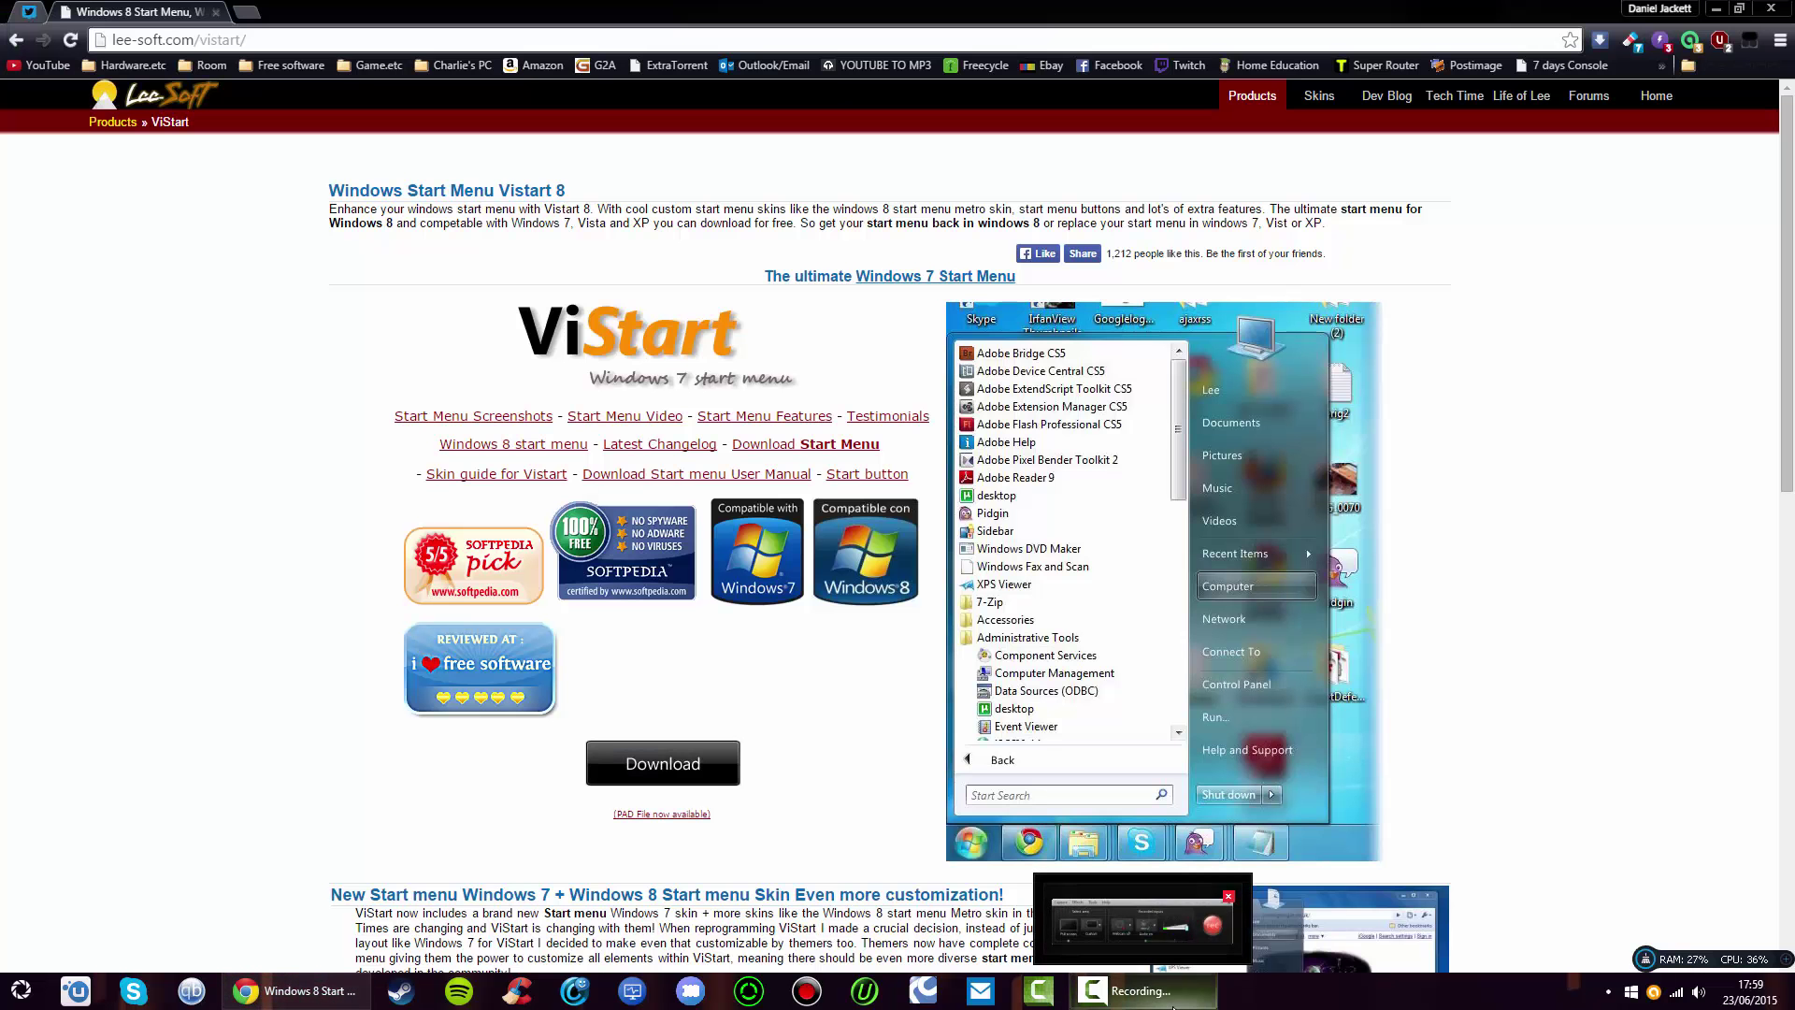
pyautogui.click(1304, 893)
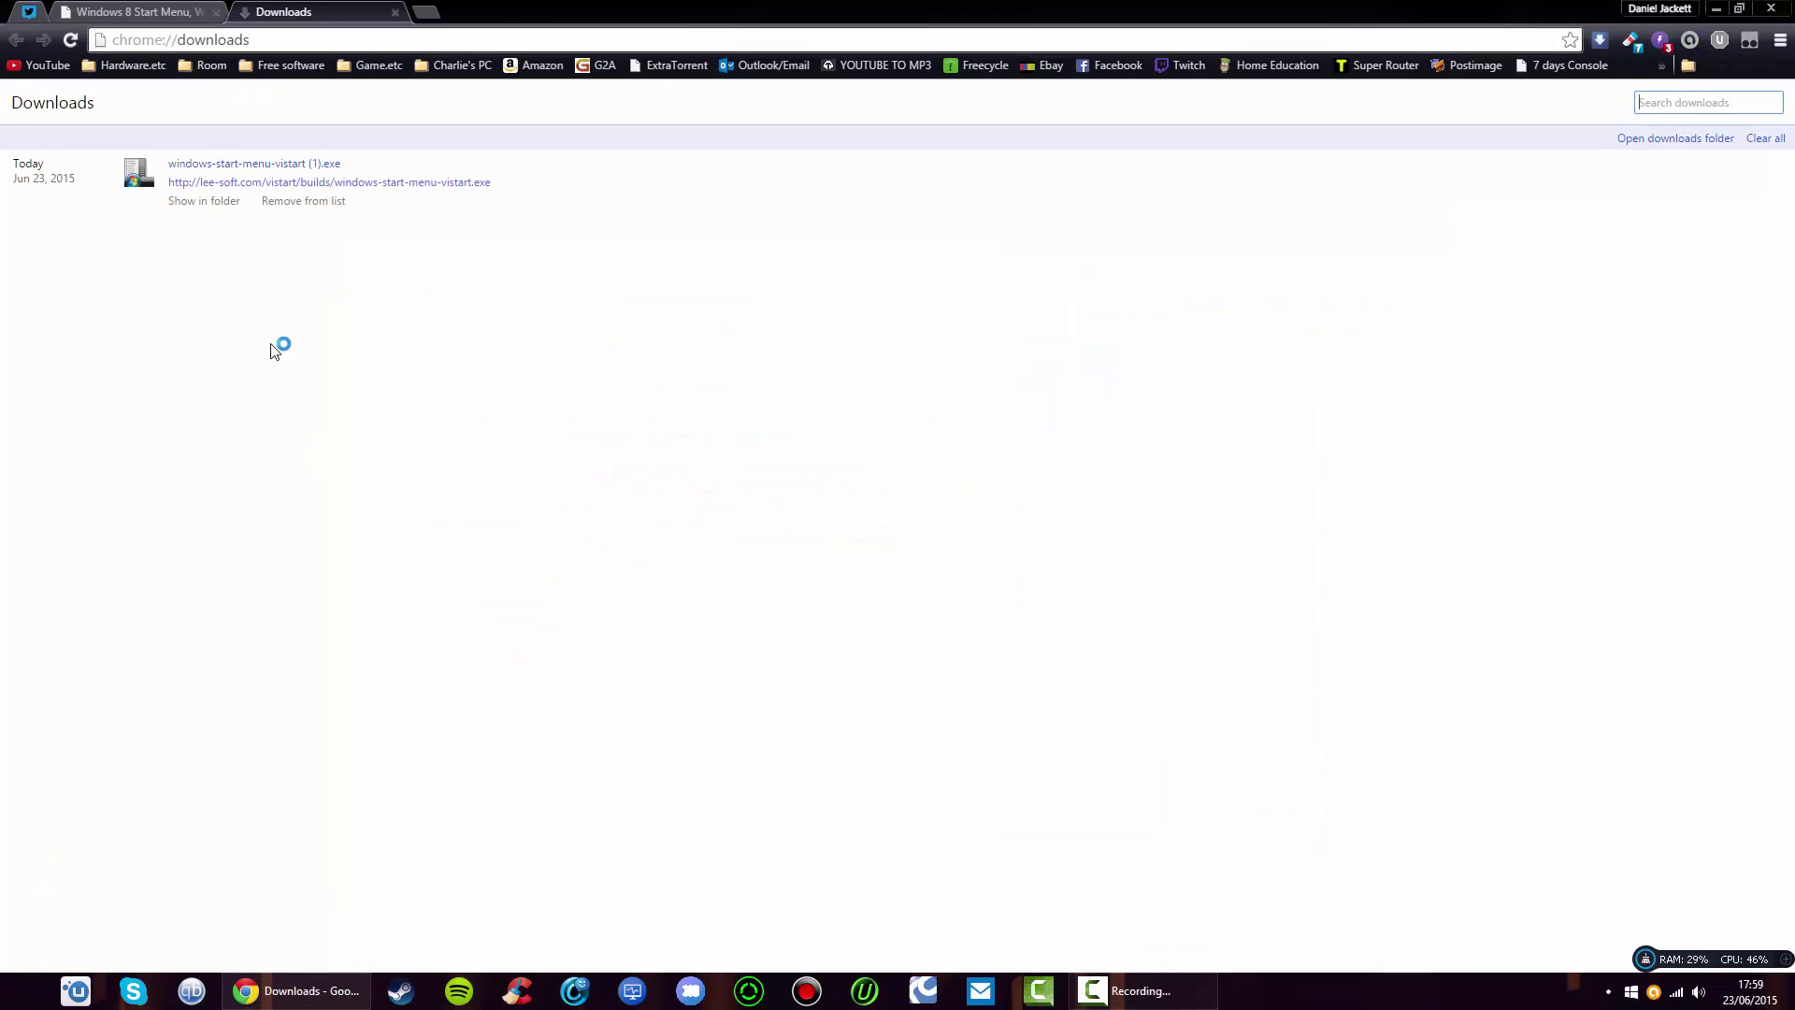
# - Launch the downloaded ViStart installer and close the browser's downloads window
pyautogui.click(248, 166)
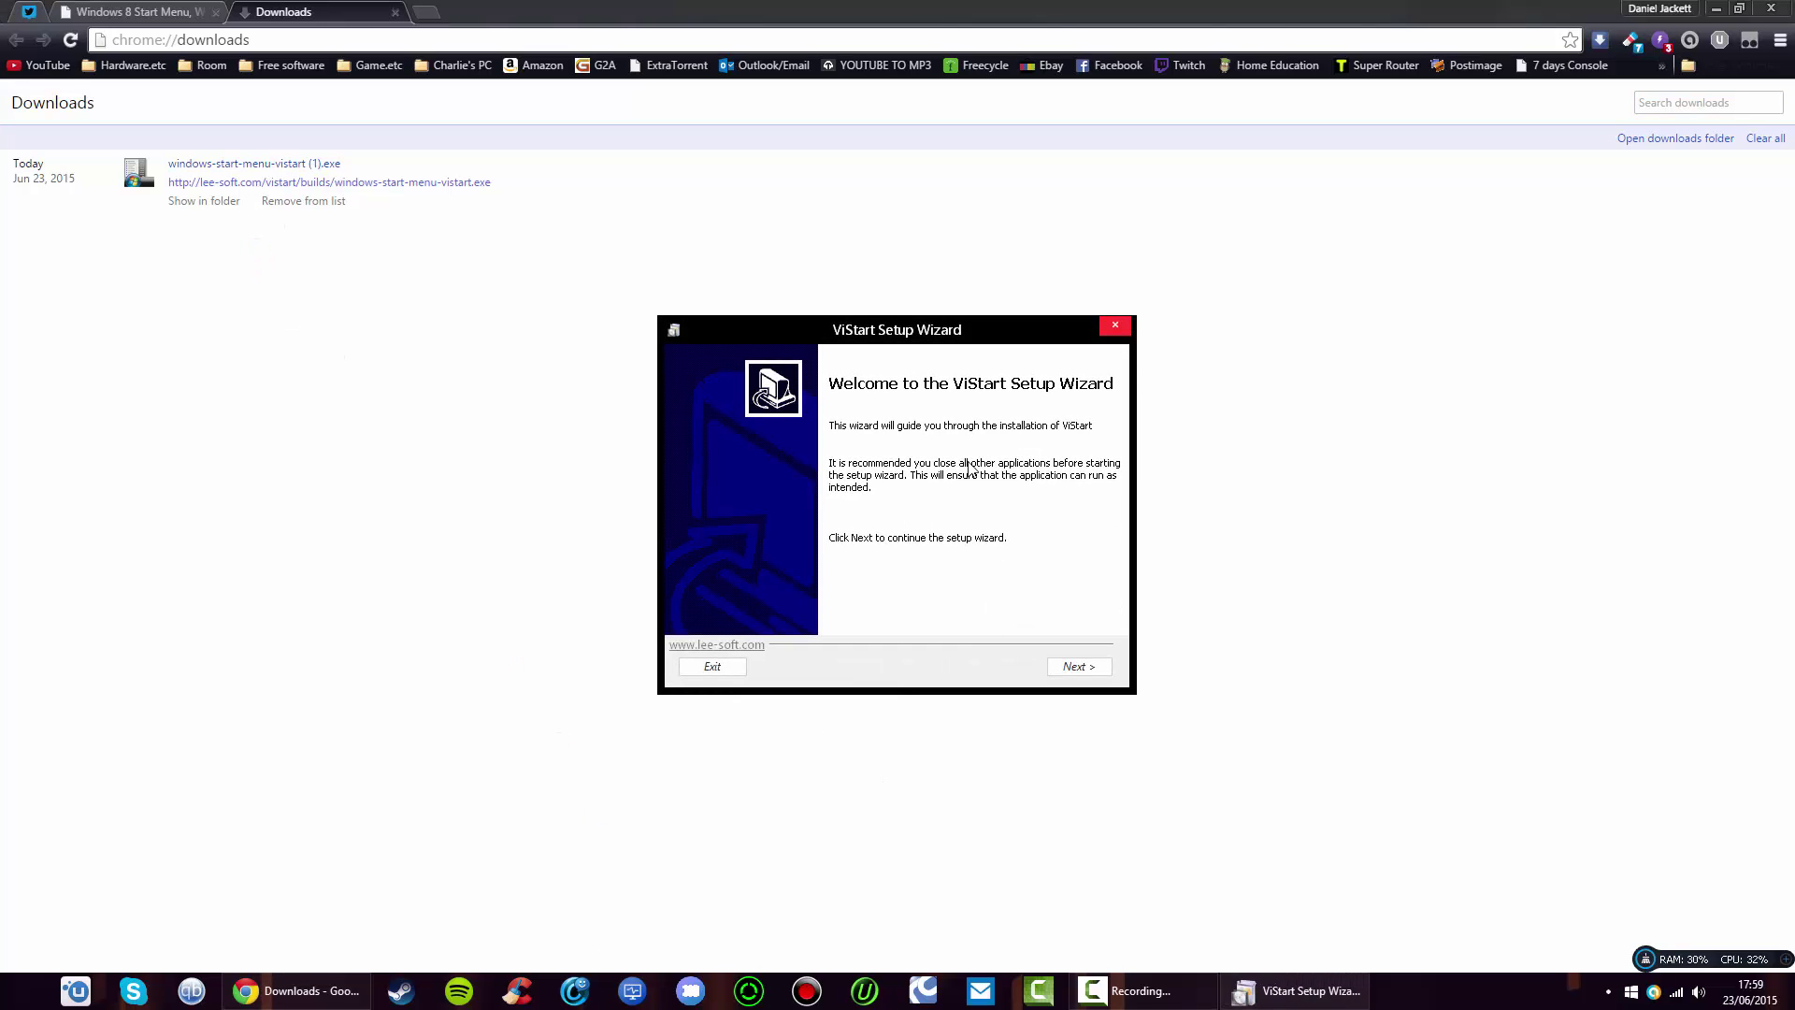
pyautogui.moveTo(863, 332); pyautogui.dragTo(756, 421)
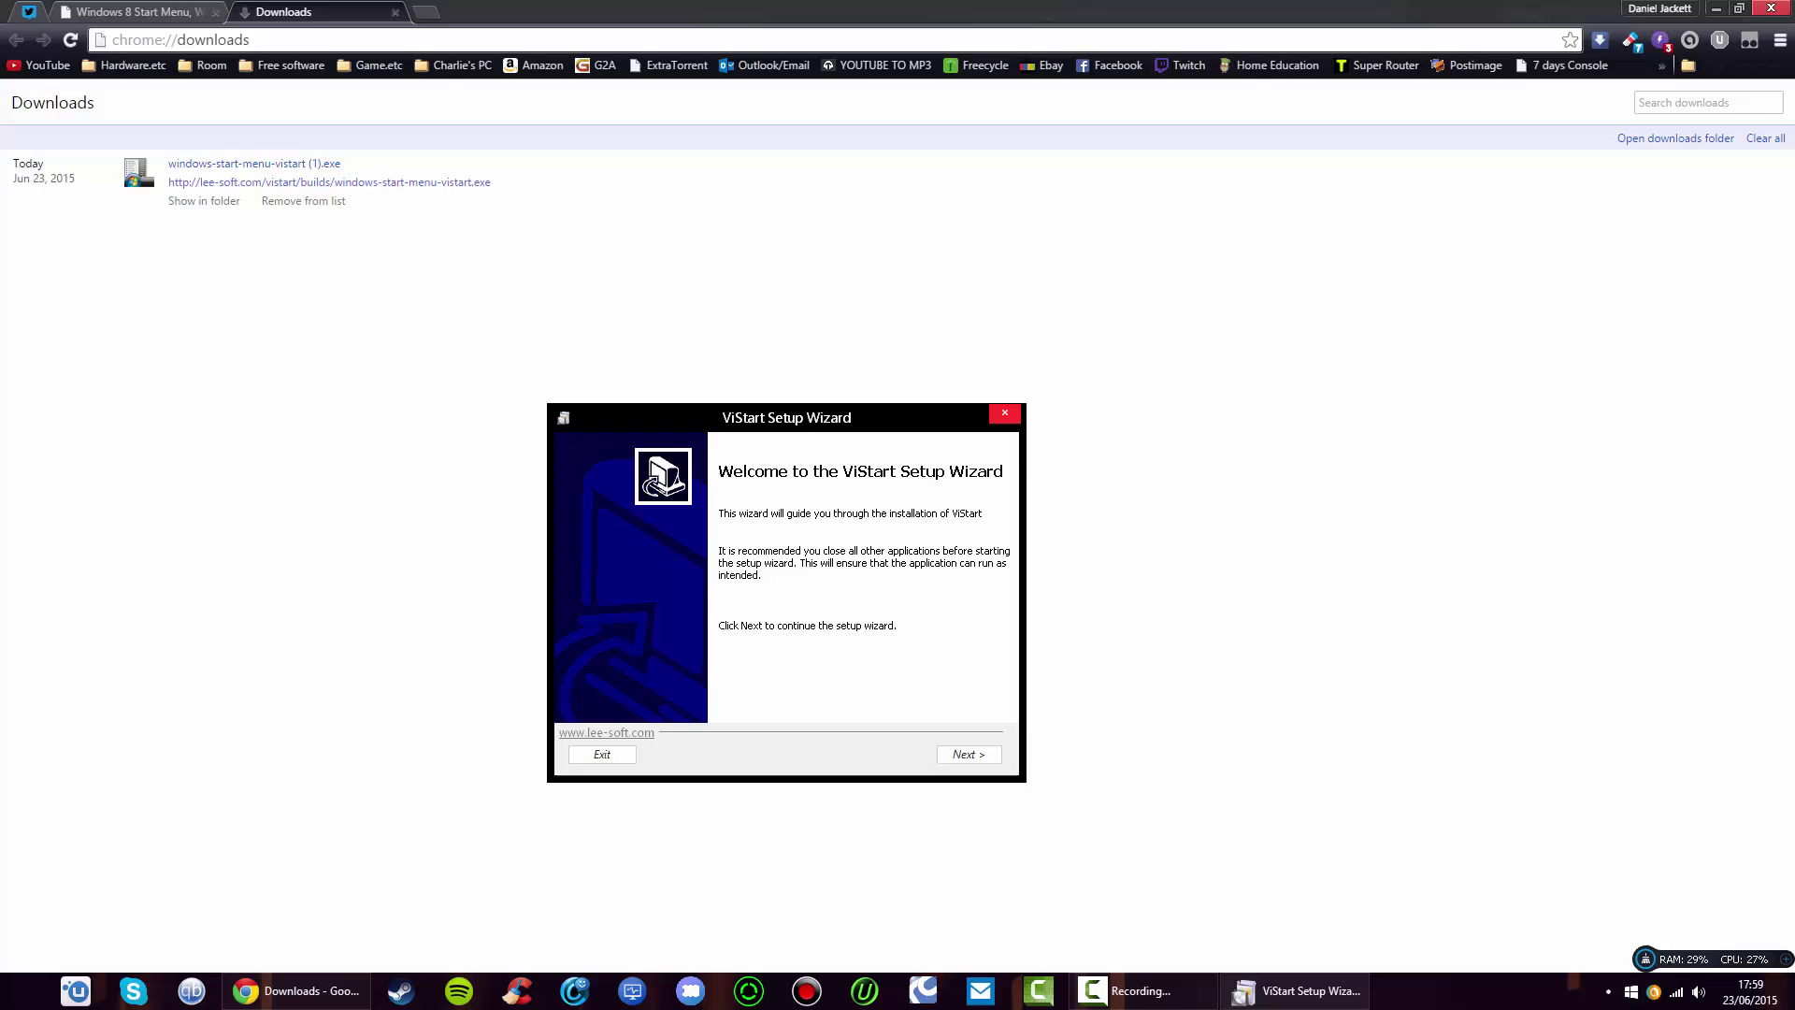
pyautogui.click(1771, 9)
# - Move past the Welcome page, read the licence agreement and accept it to install
pyautogui.click(954, 757)
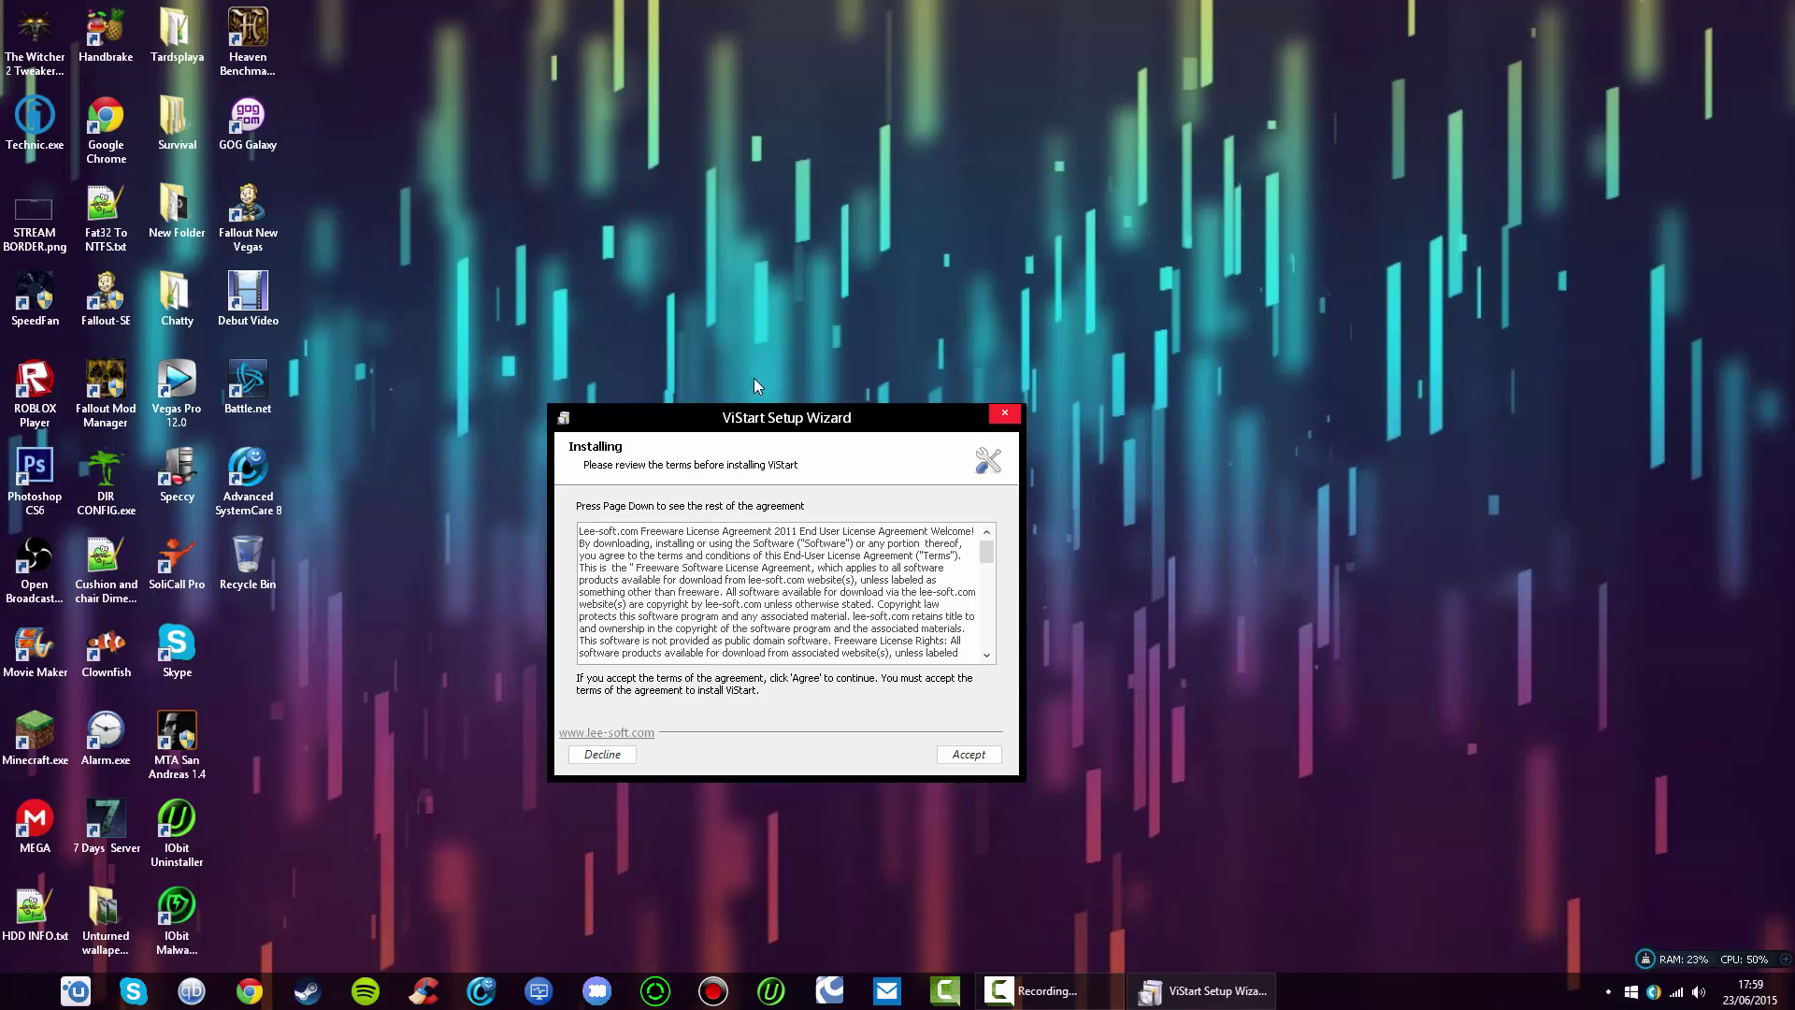
pyautogui.moveTo(765, 423); pyautogui.dragTo(809, 302)
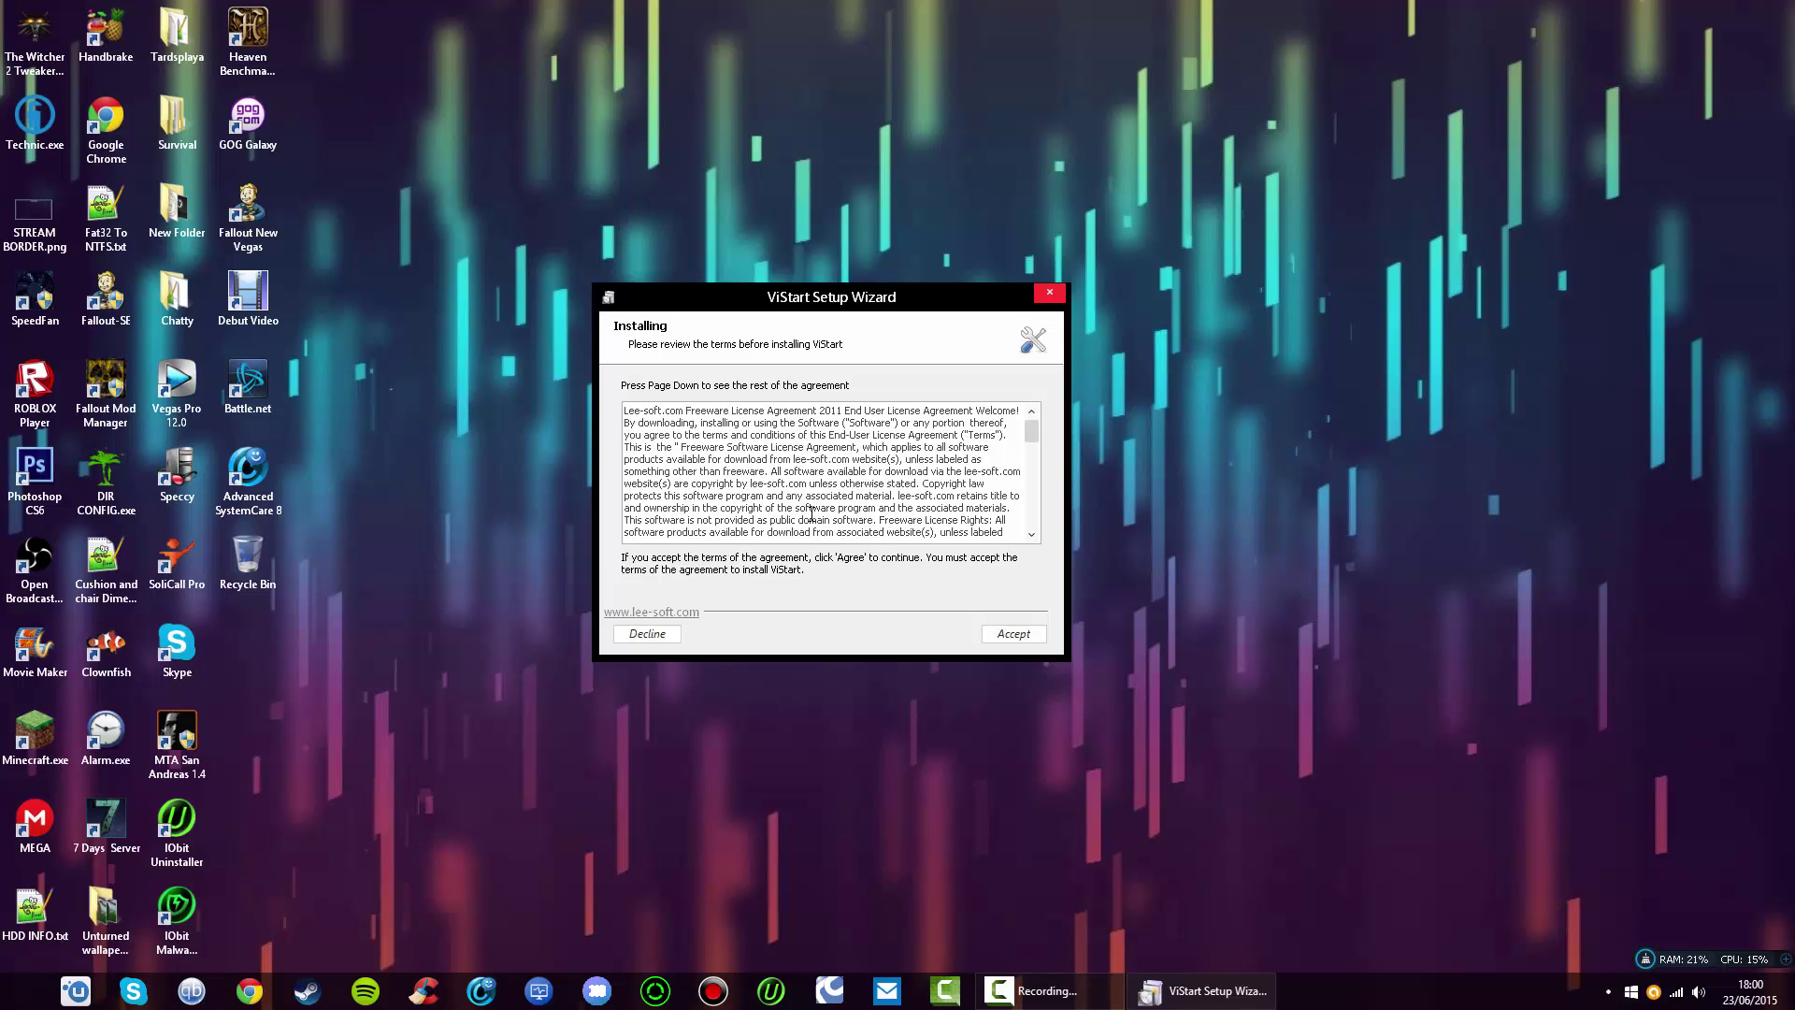
pyautogui.moveTo(814, 307); pyautogui.dragTo(761, 312)
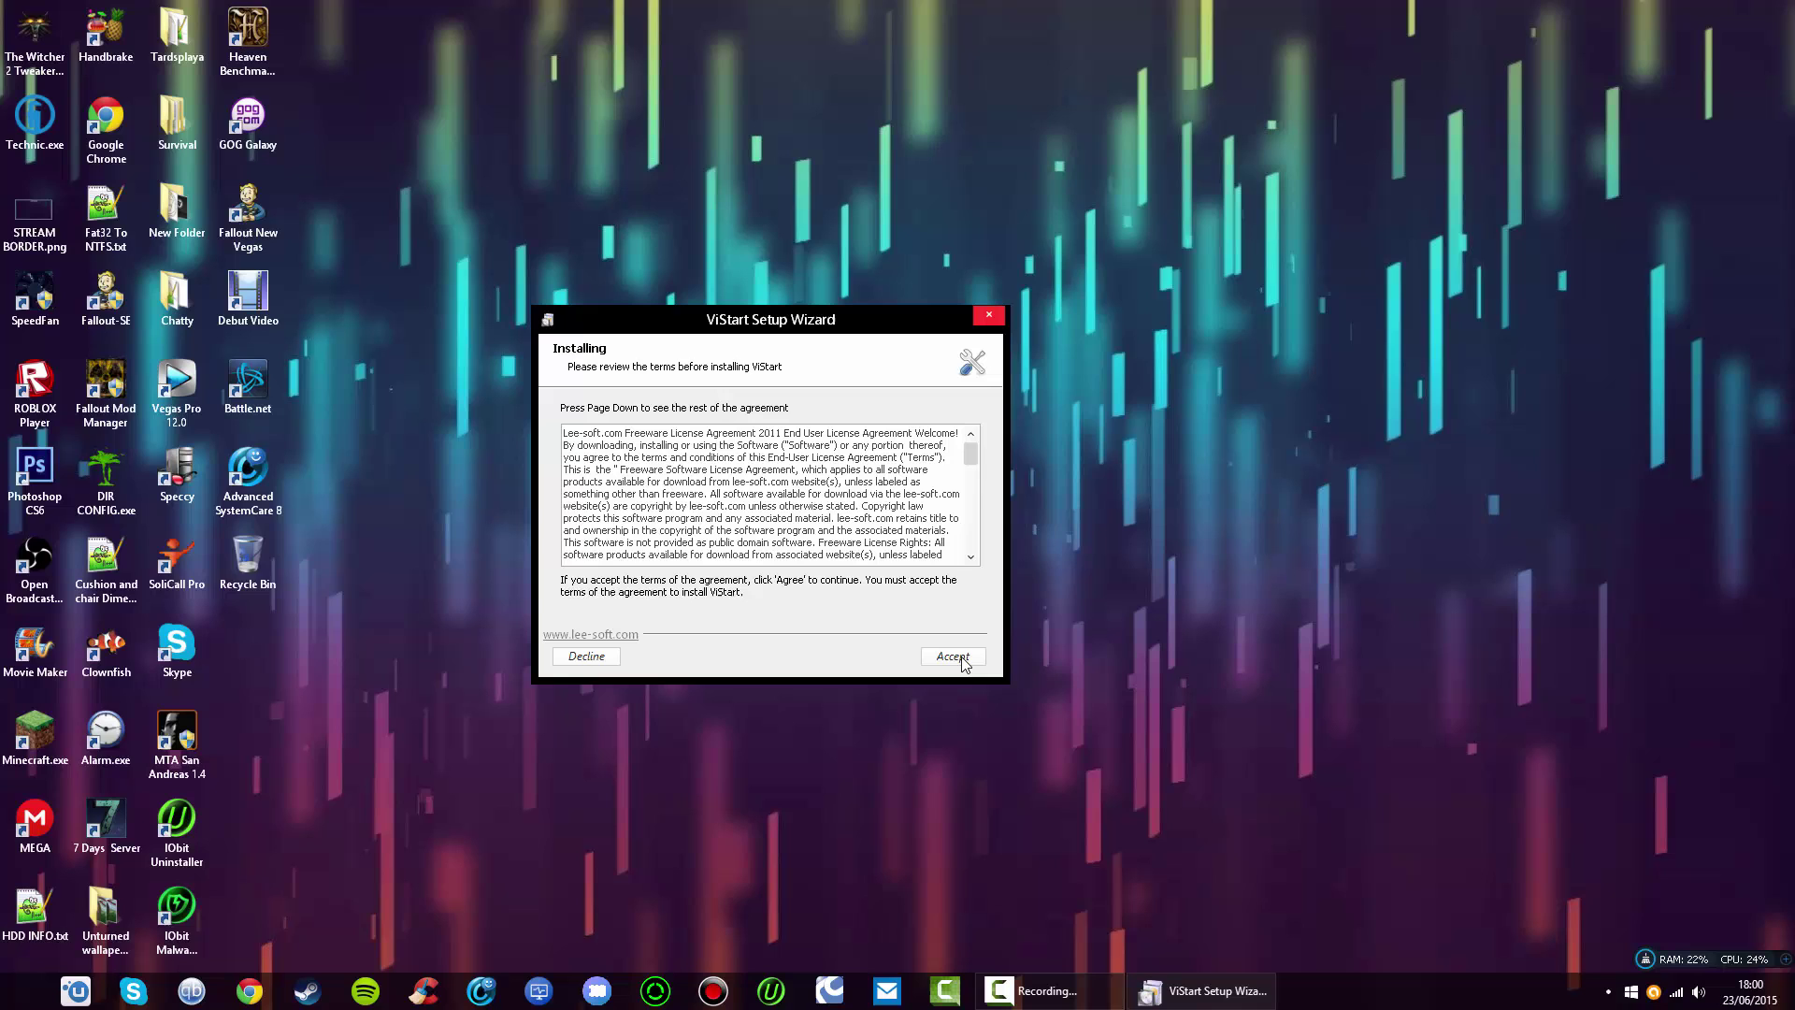
pyautogui.scroll(-3, 972, 464)
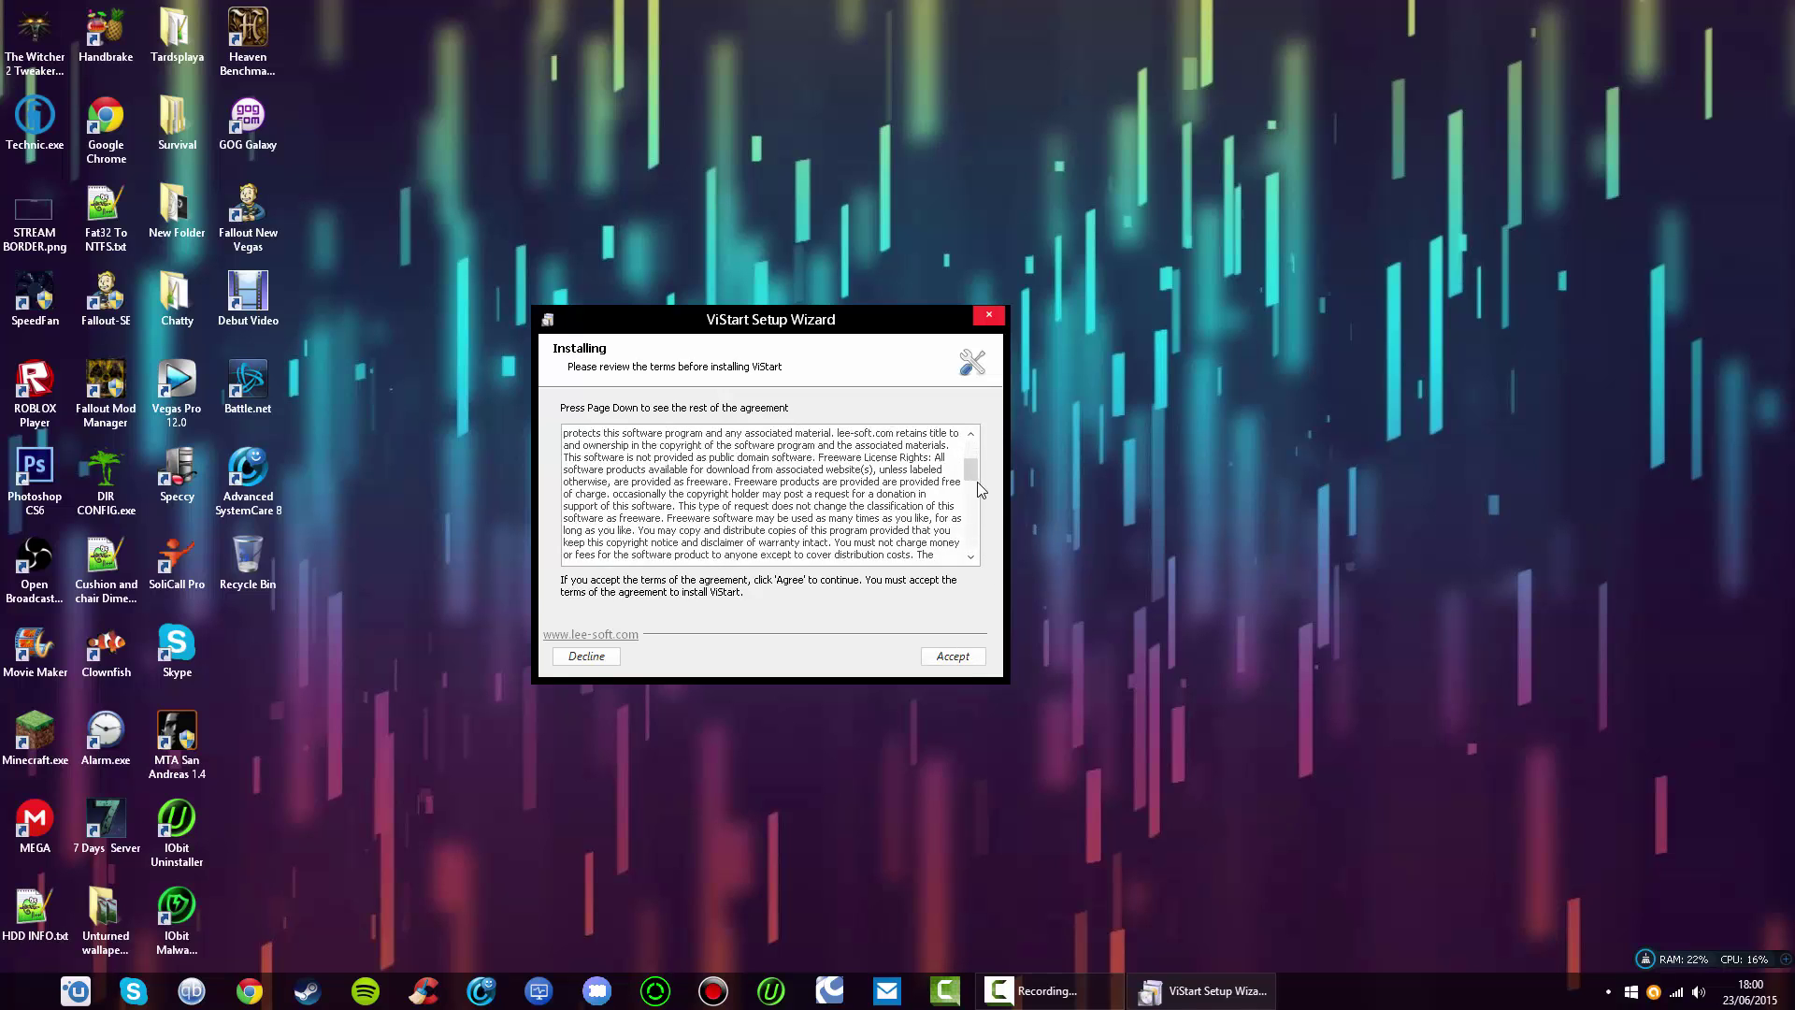
pyautogui.scroll(2, 972, 462)
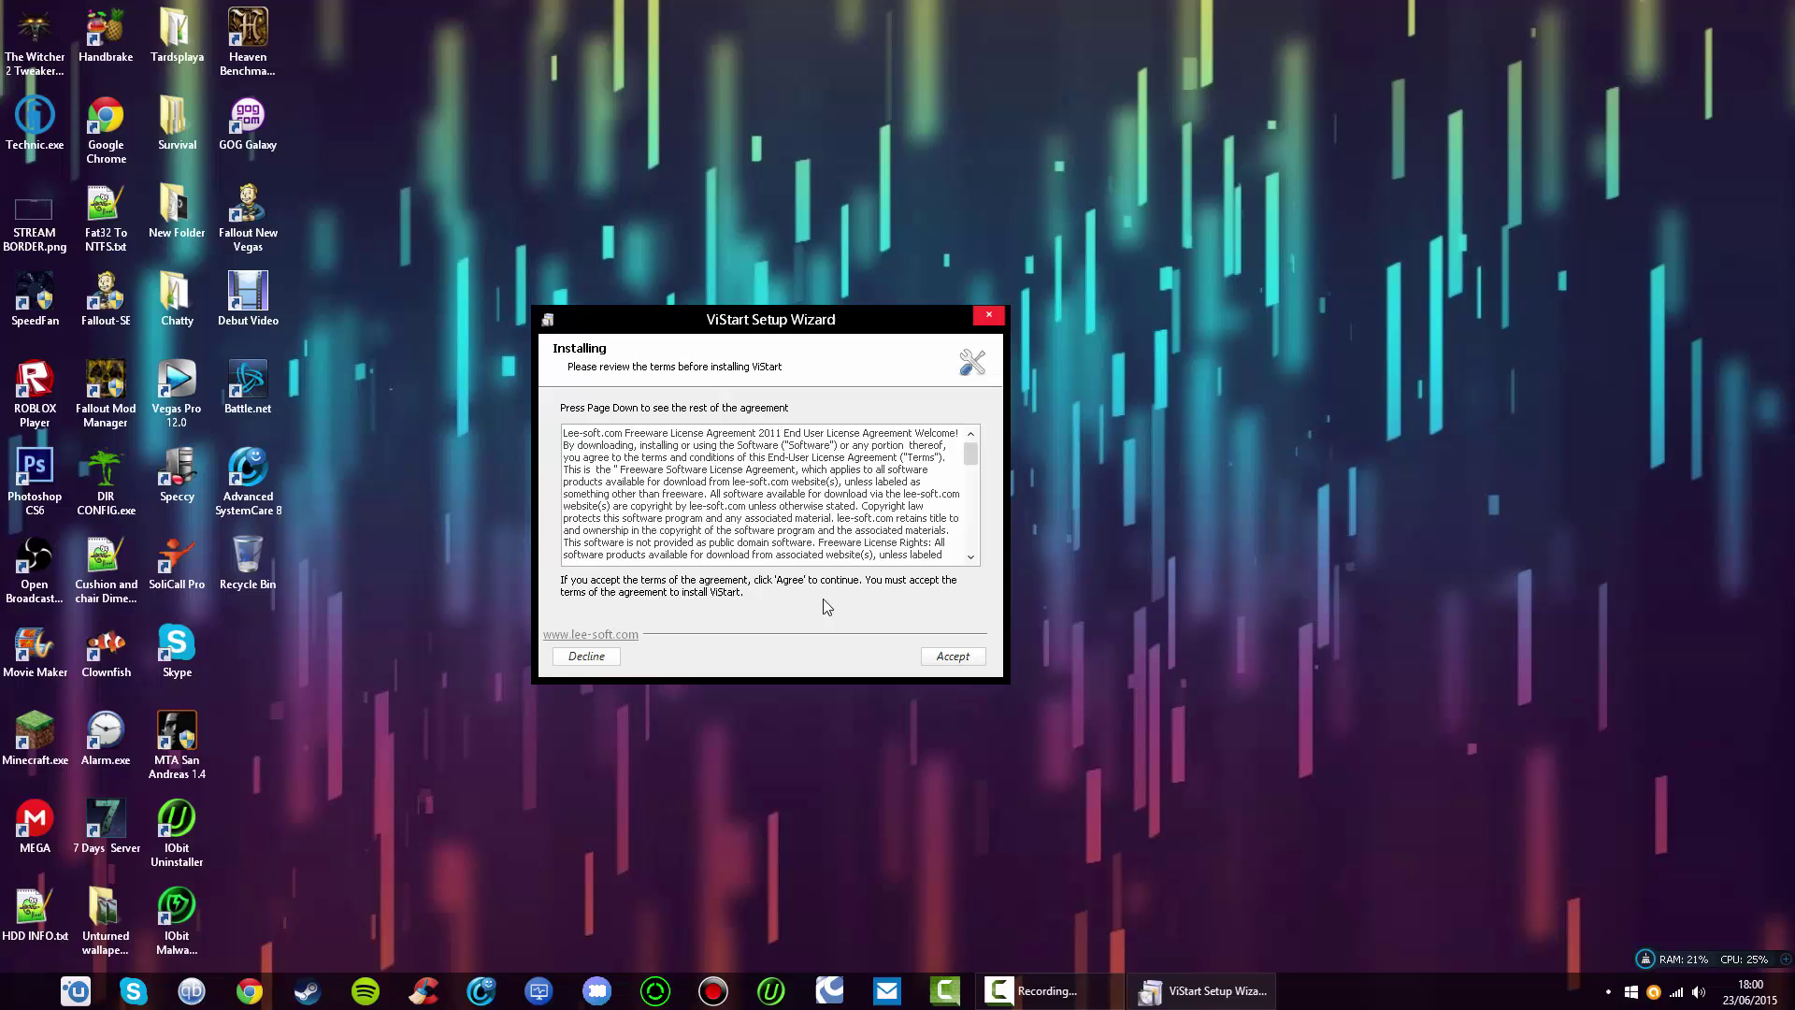
pyautogui.scroll(-3, 973, 486)
pyautogui.scroll(3, 973, 512)
pyautogui.click(954, 657)
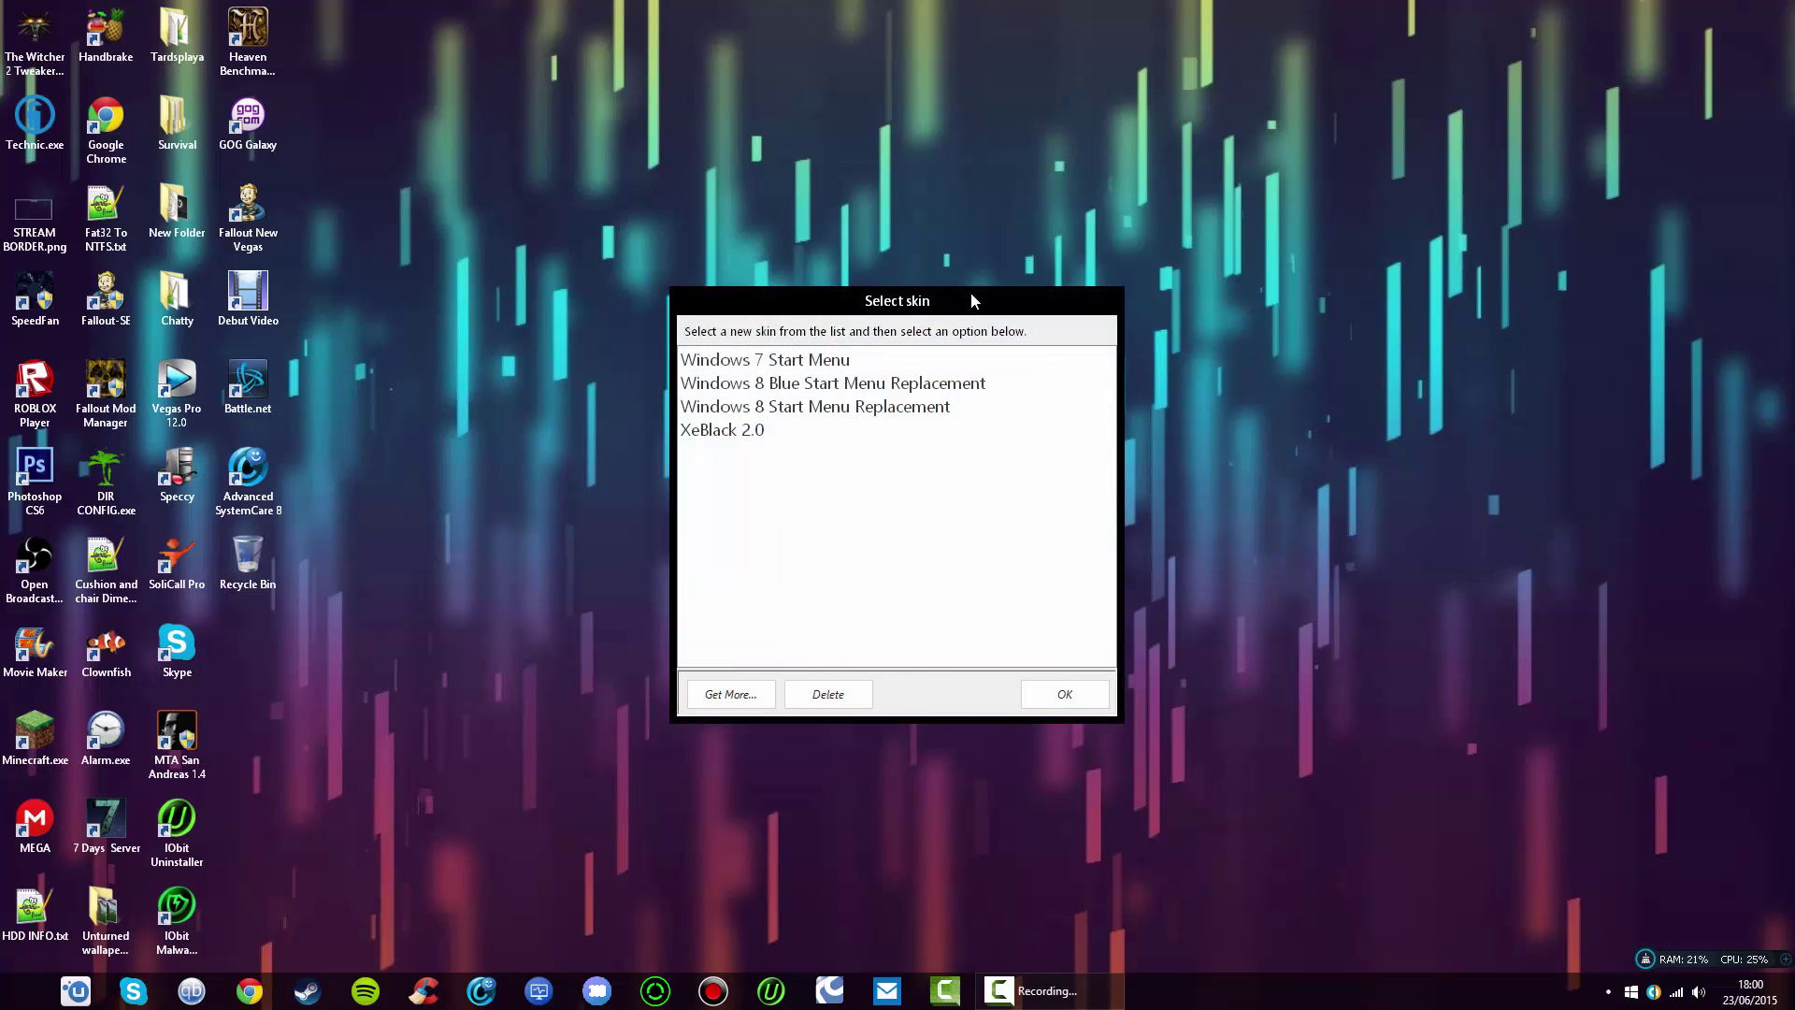
# - Preview the XeBlack 2.0, Windows 8 Blue and Windows 8 Start Menu Replacement skins
pyautogui.moveTo(957, 301)
pyautogui.mouseDown()
pyautogui.moveTo(899, 275)
pyautogui.moveTo(1136, 284)
pyautogui.moveTo(942, 257)
pyautogui.moveTo(993, 272)
pyautogui.moveTo(973, 275)
pyautogui.mouseUp()
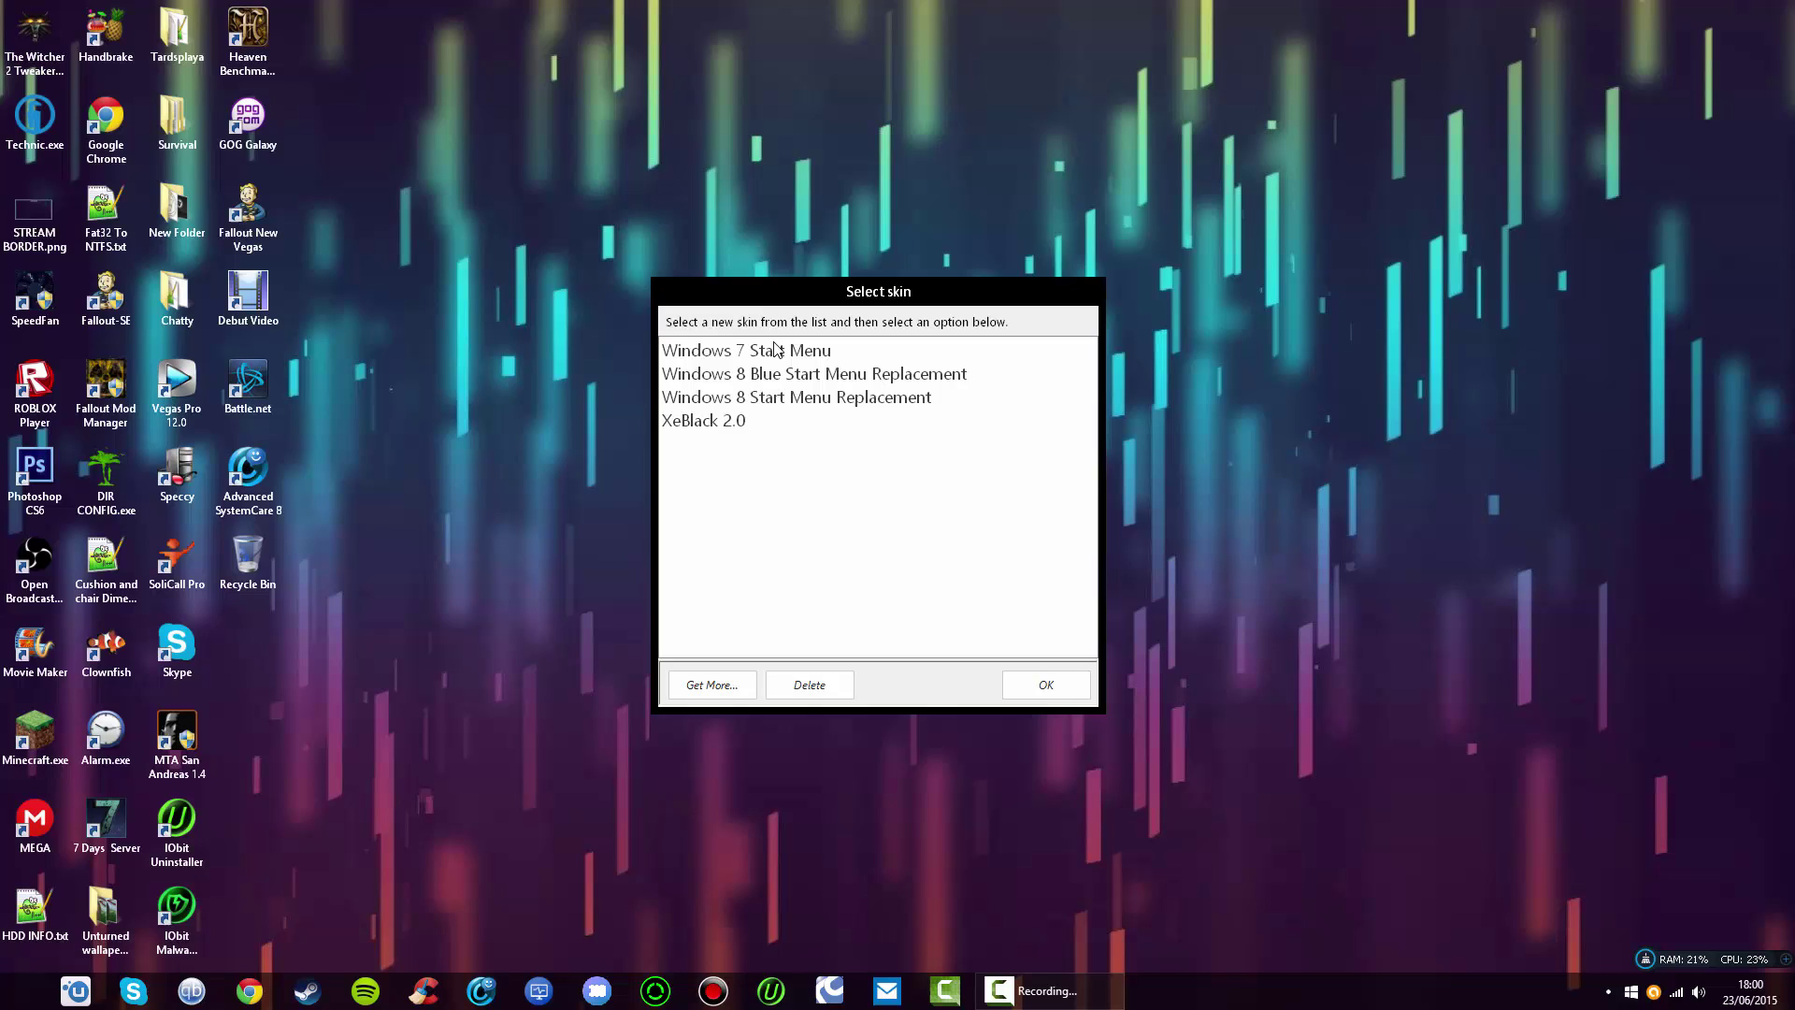
pyautogui.click(740, 425)
pyautogui.click(775, 395)
pyautogui.click(778, 374)
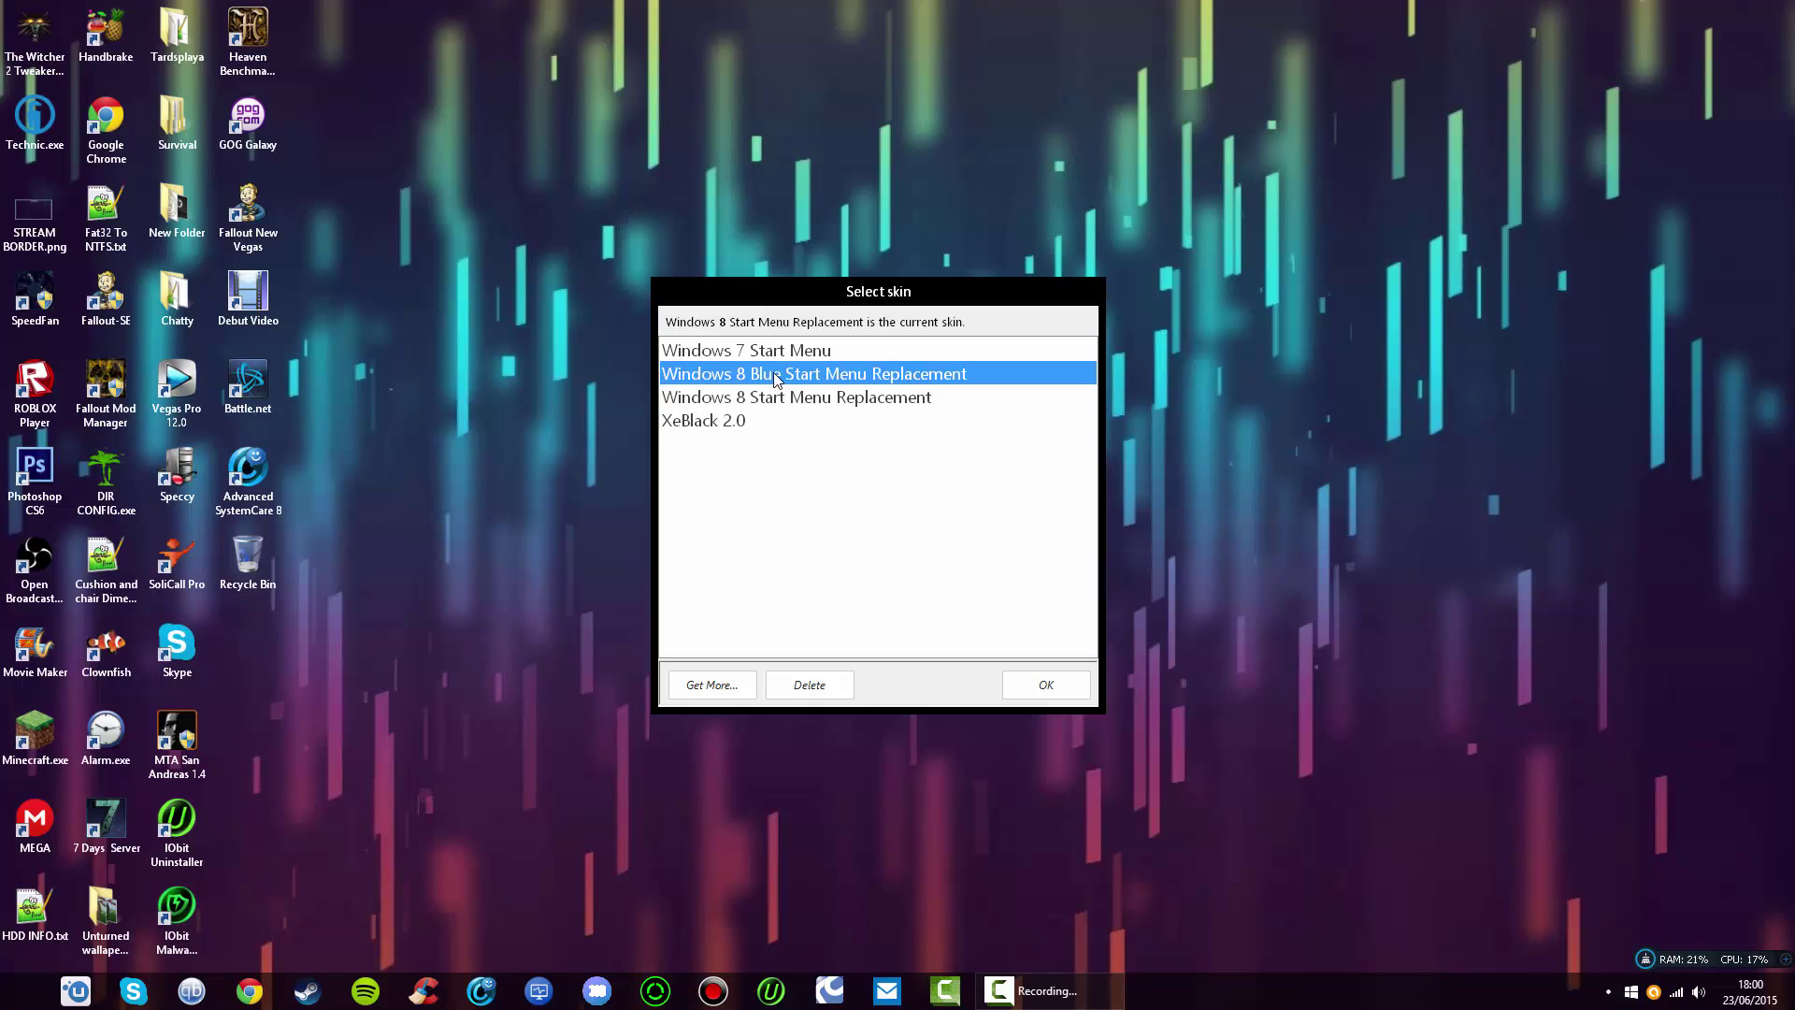
pyautogui.click(780, 355)
pyautogui.click(782, 398)
pyautogui.click(747, 423)
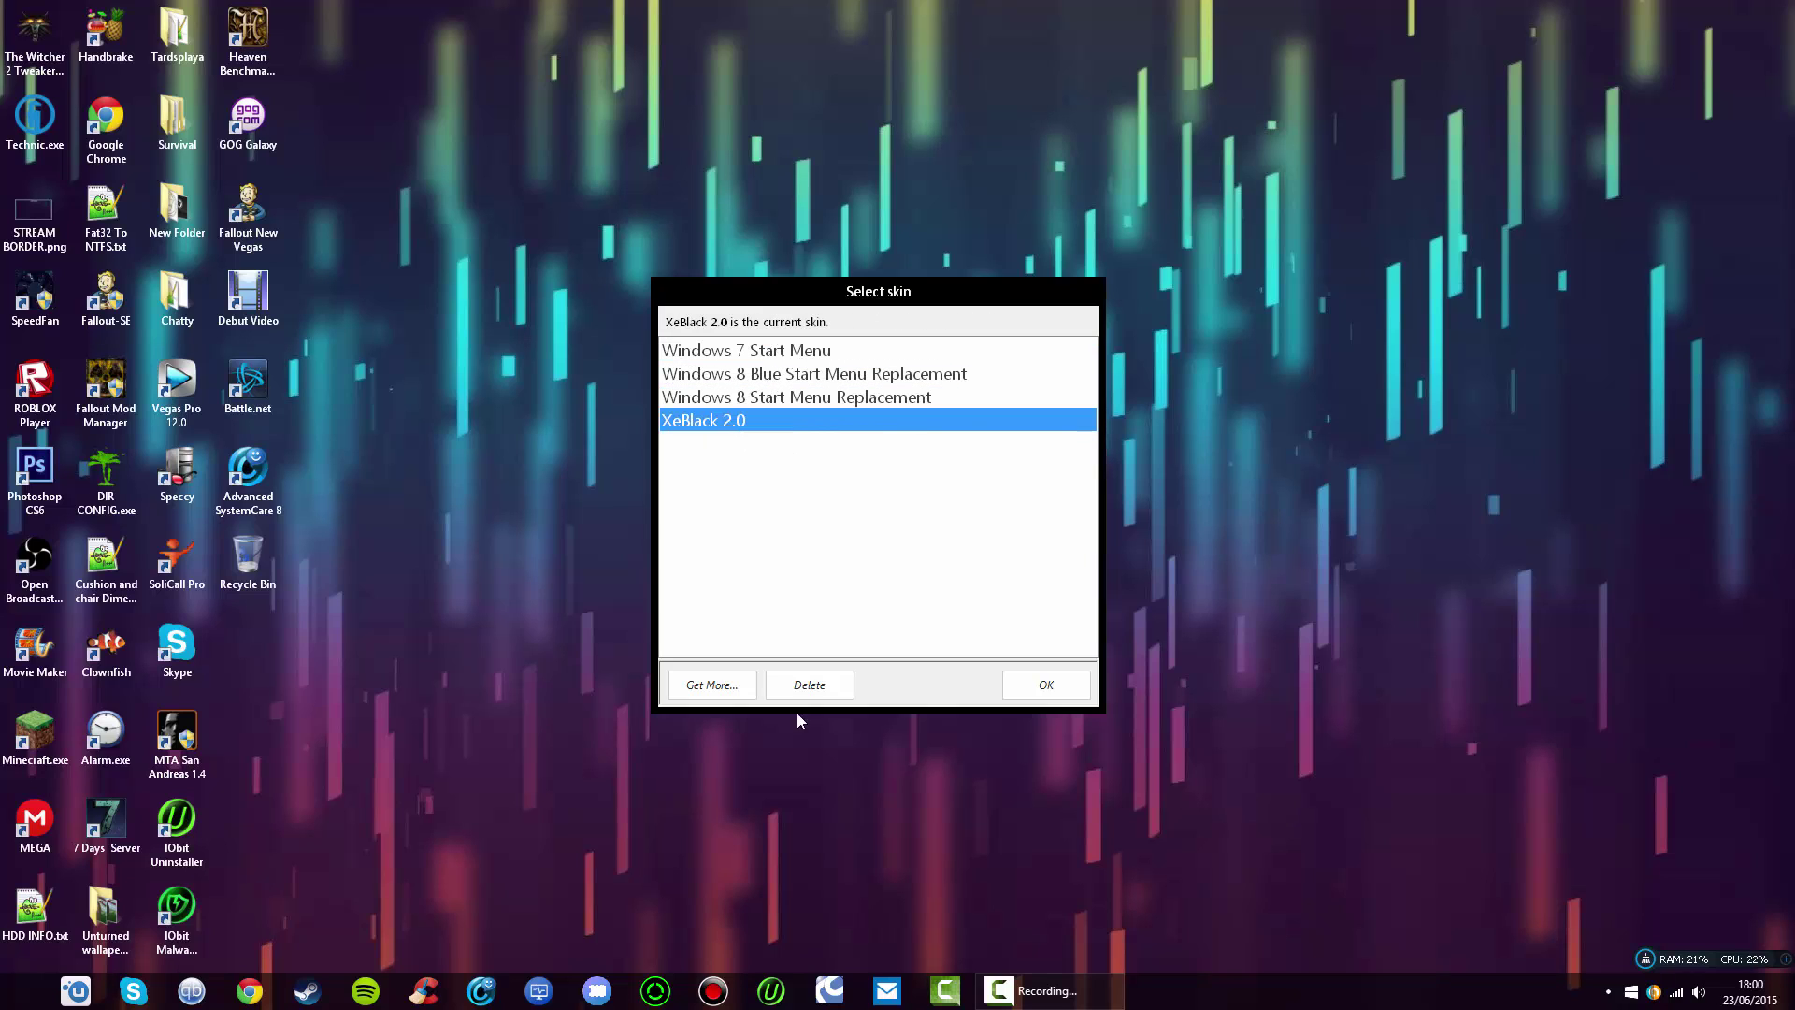
pyautogui.click(755, 396)
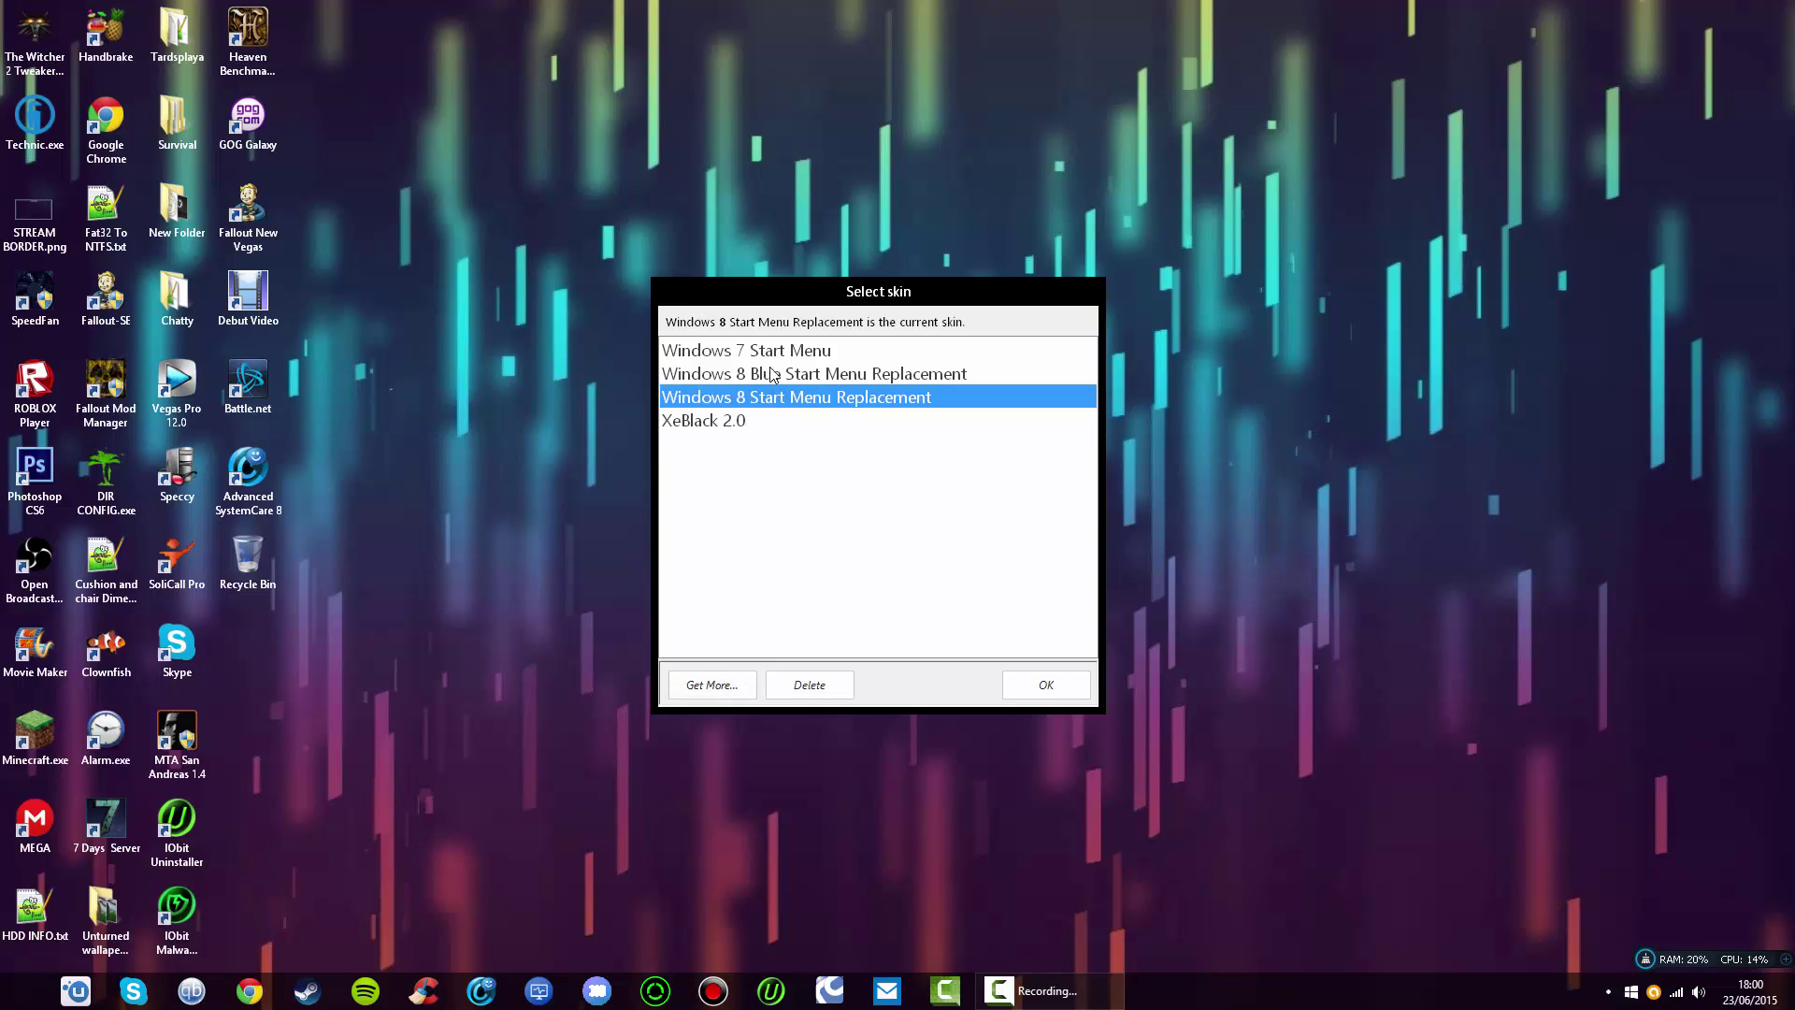
pyautogui.click(768, 374)
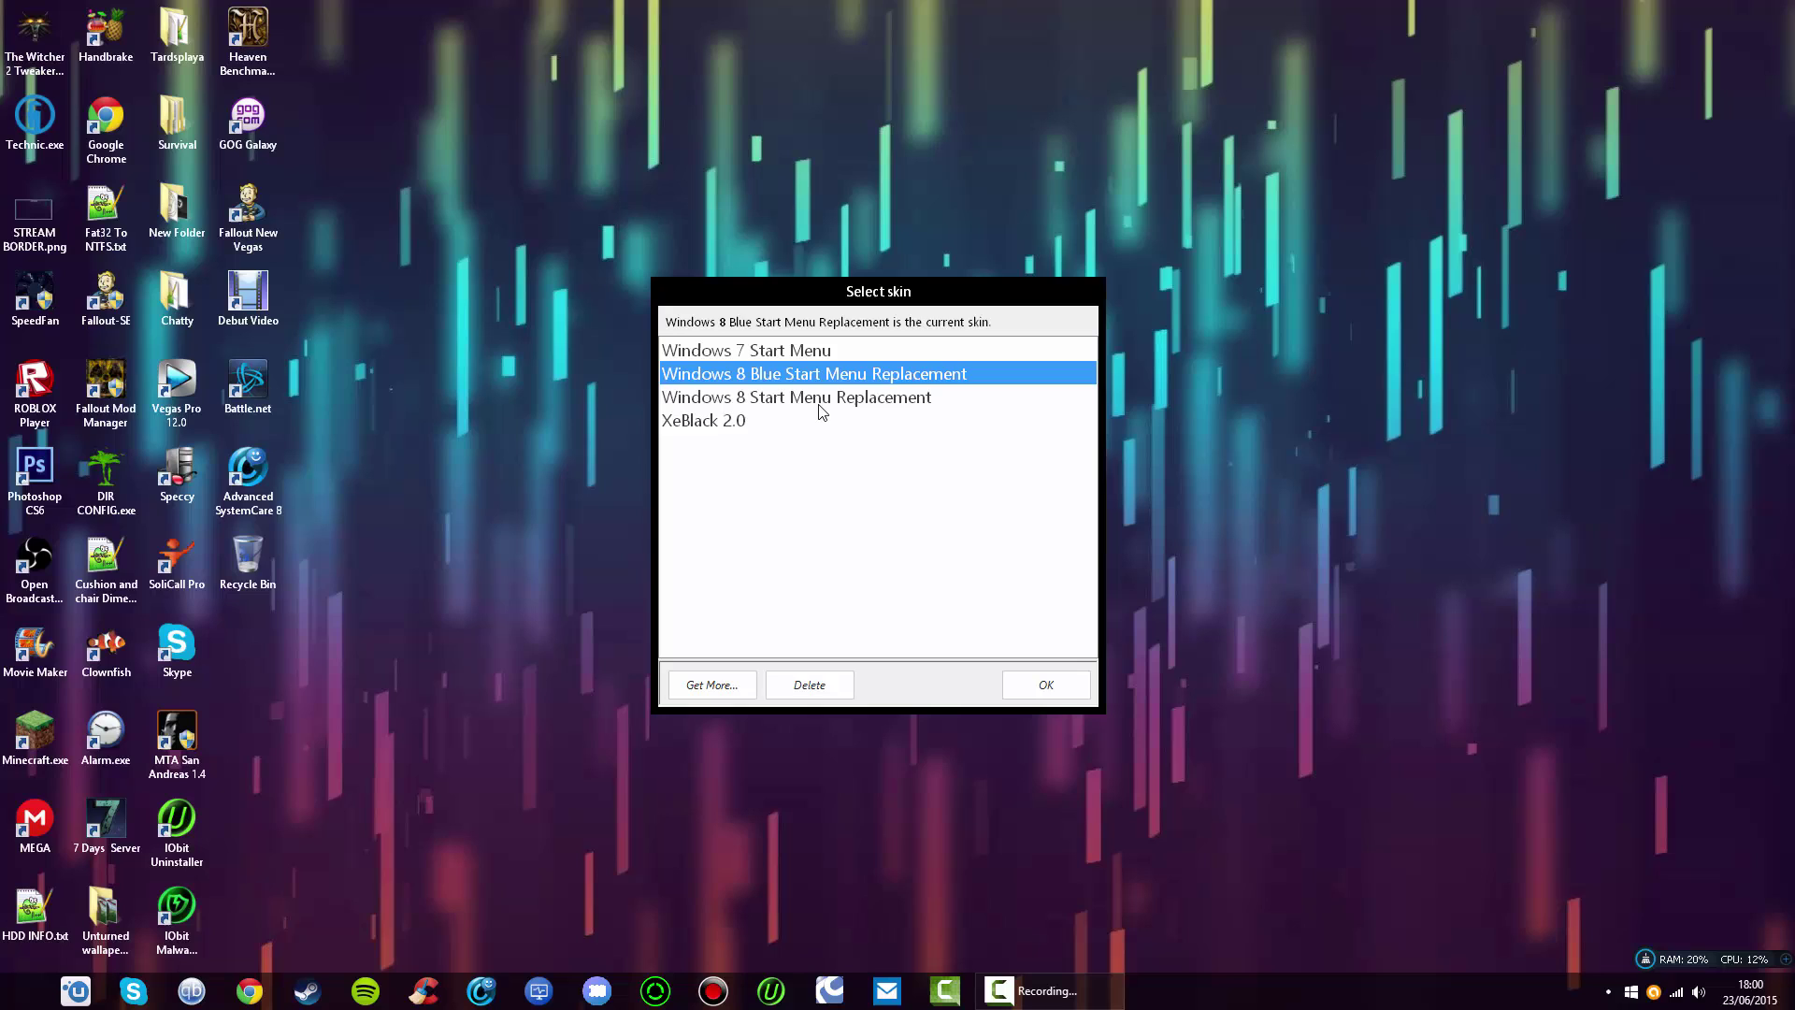
pyautogui.click(819, 404)
# - Check the Windows 7 and Windows 8 Blue skins, then launch ViStart with Windows 8 Start Menu Replacement
pyautogui.click(758, 360)
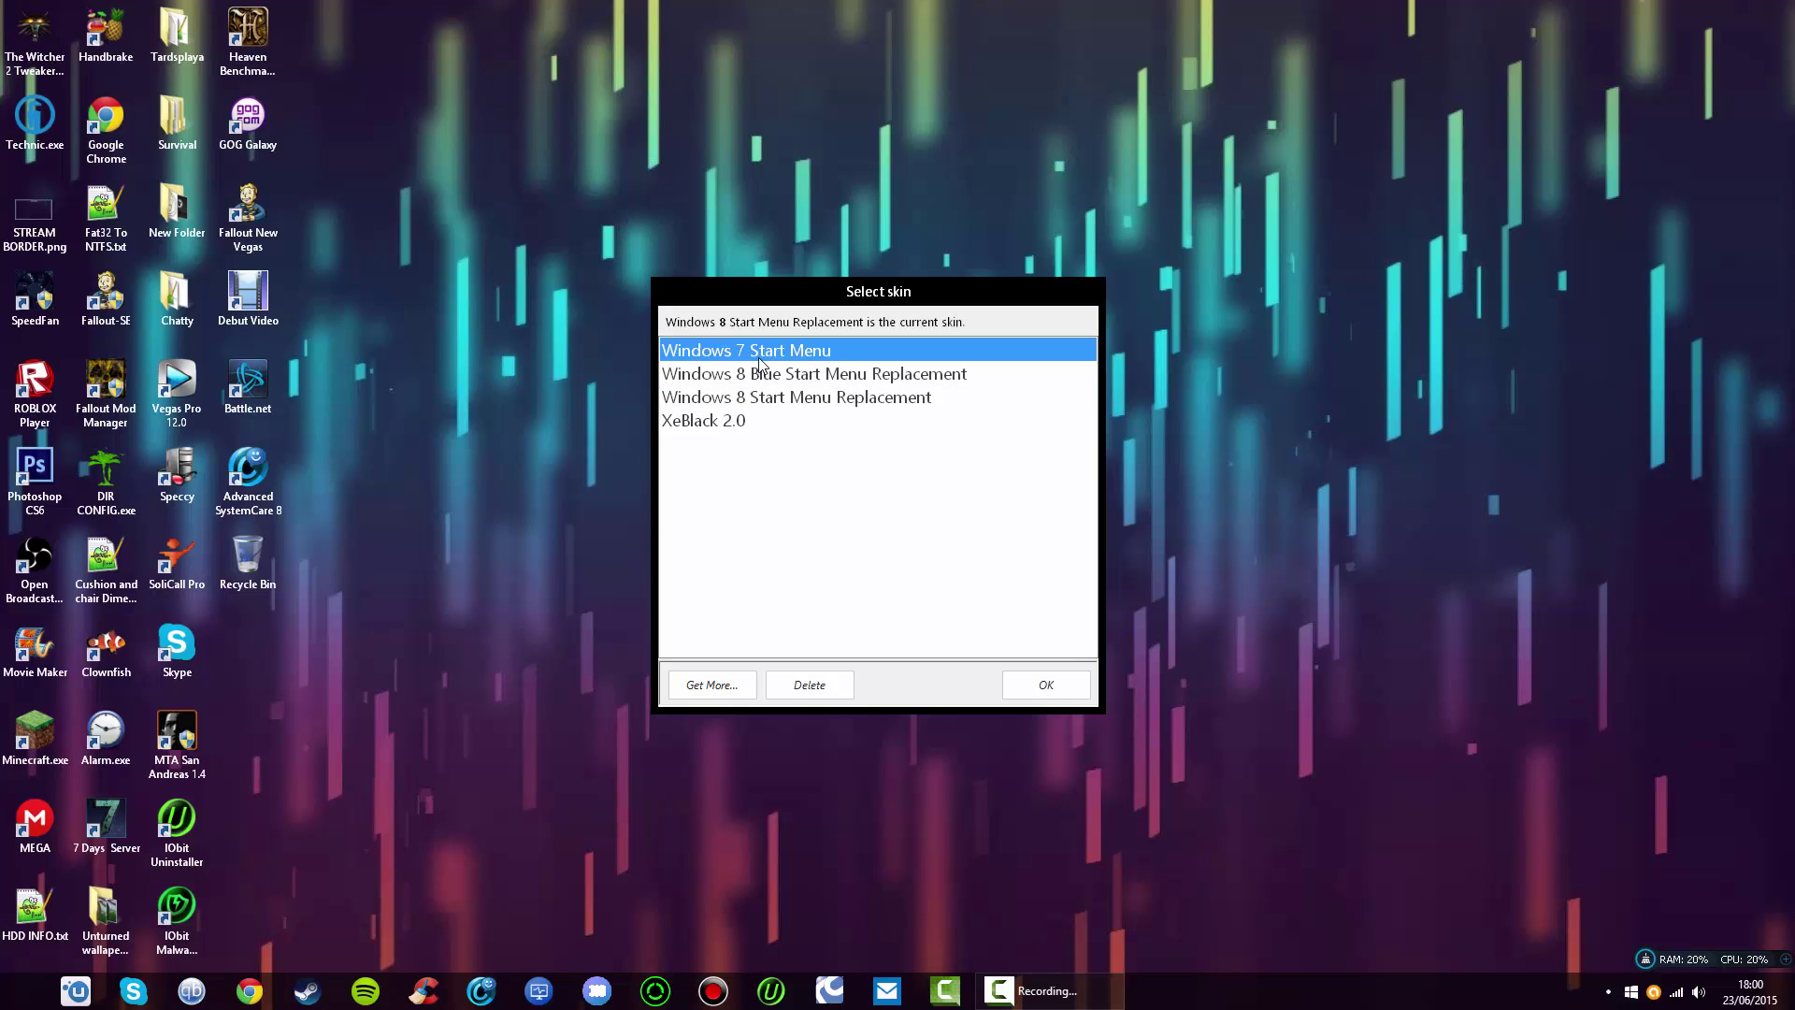
pyautogui.click(783, 391)
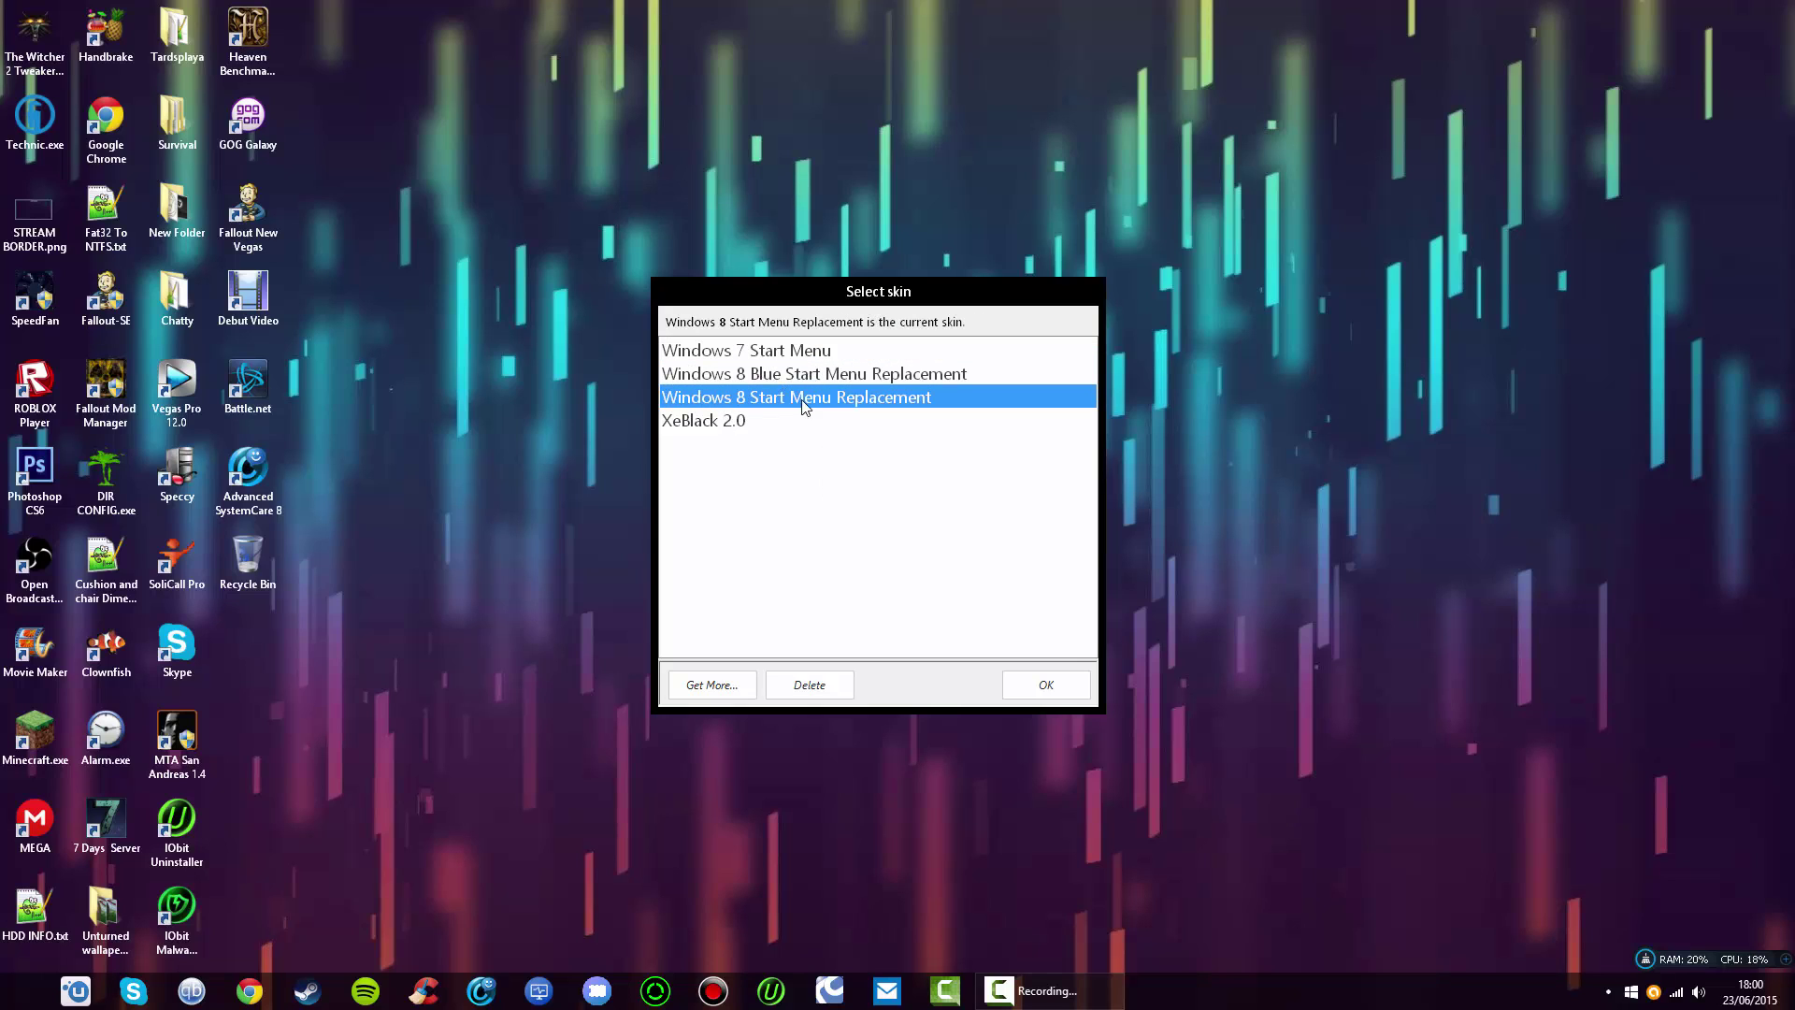
pyautogui.click(800, 375)
pyautogui.click(800, 391)
pyautogui.click(1022, 687)
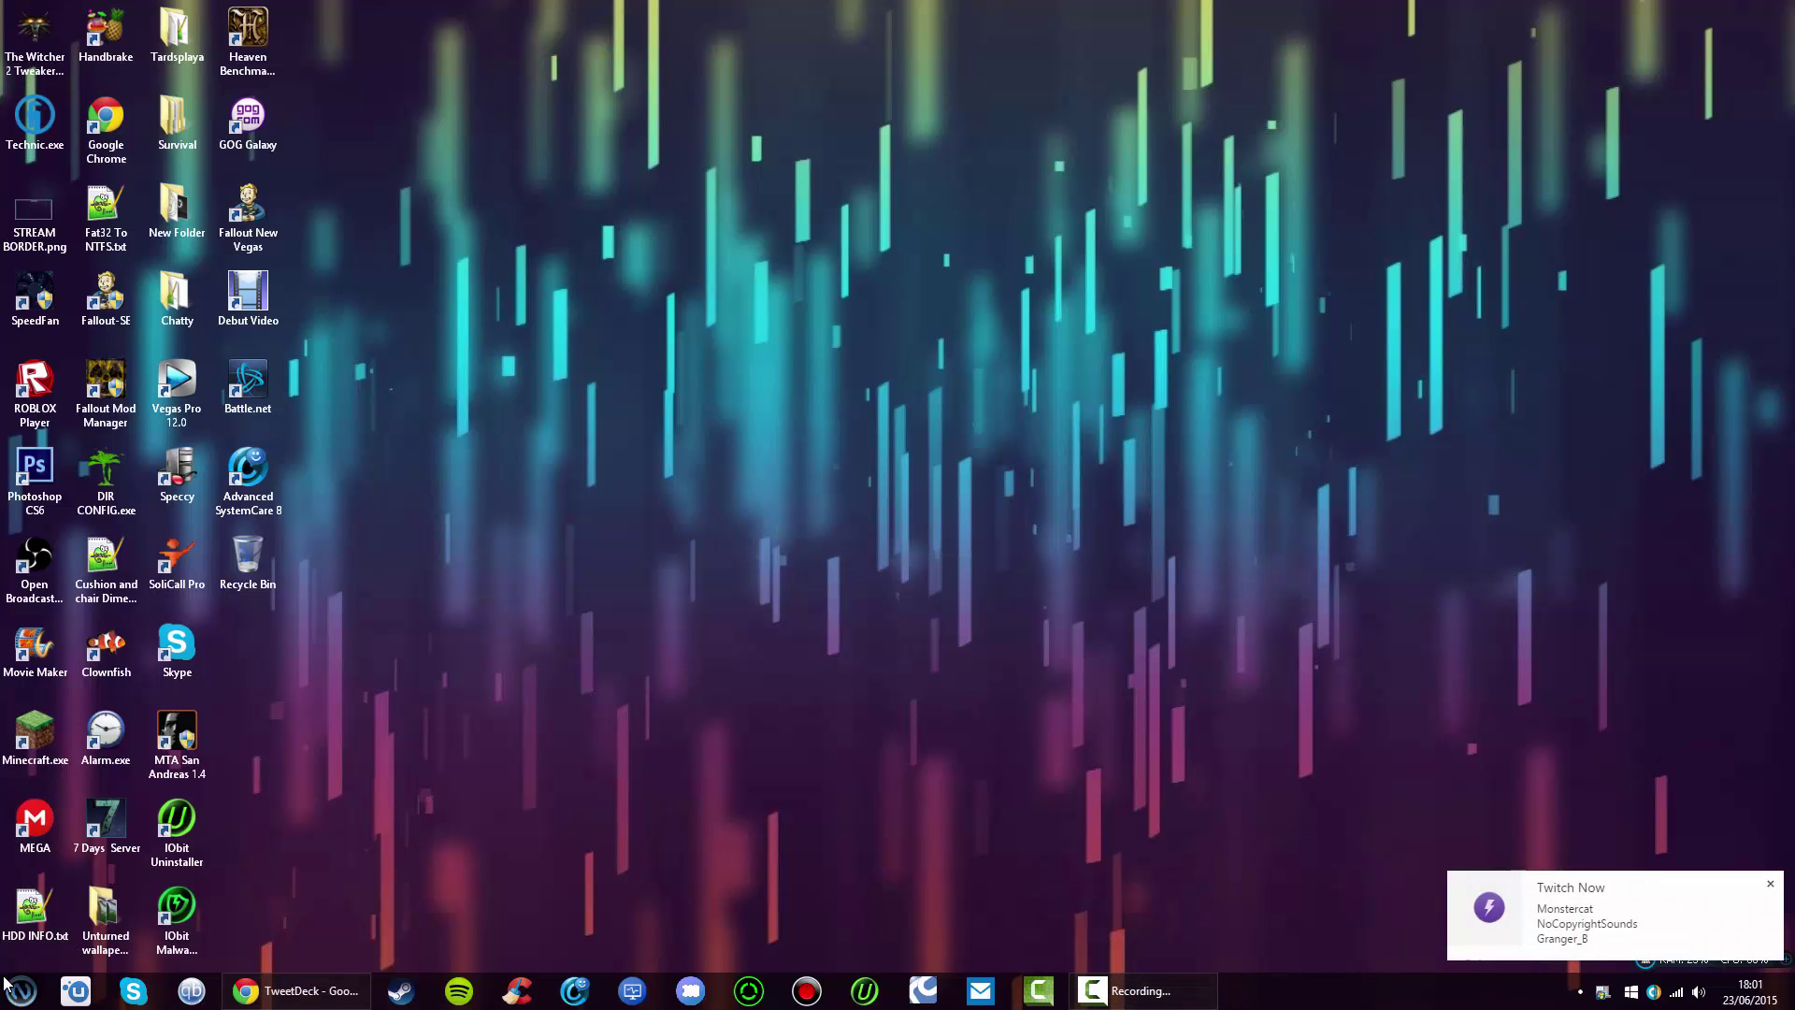
# - Dismiss the Twitch Now notification and try opening and closing the new start menu
pyautogui.click(1770, 886)
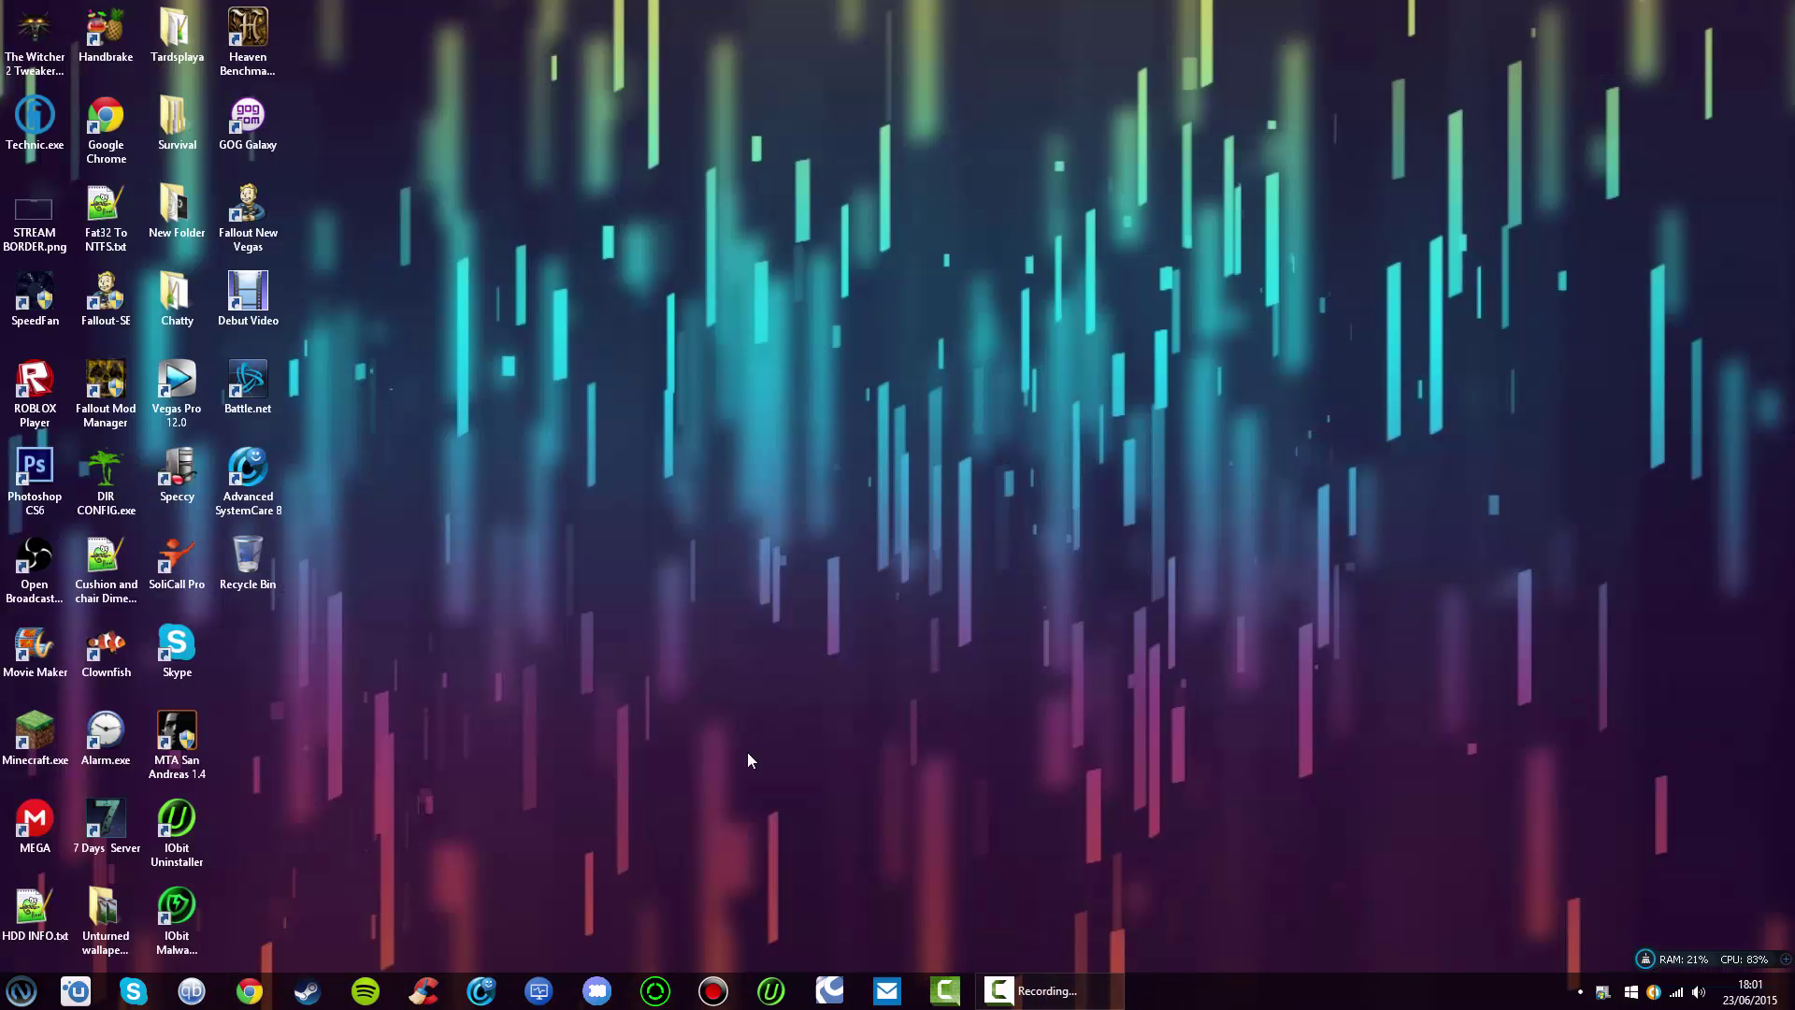
pyautogui.click(23, 993)
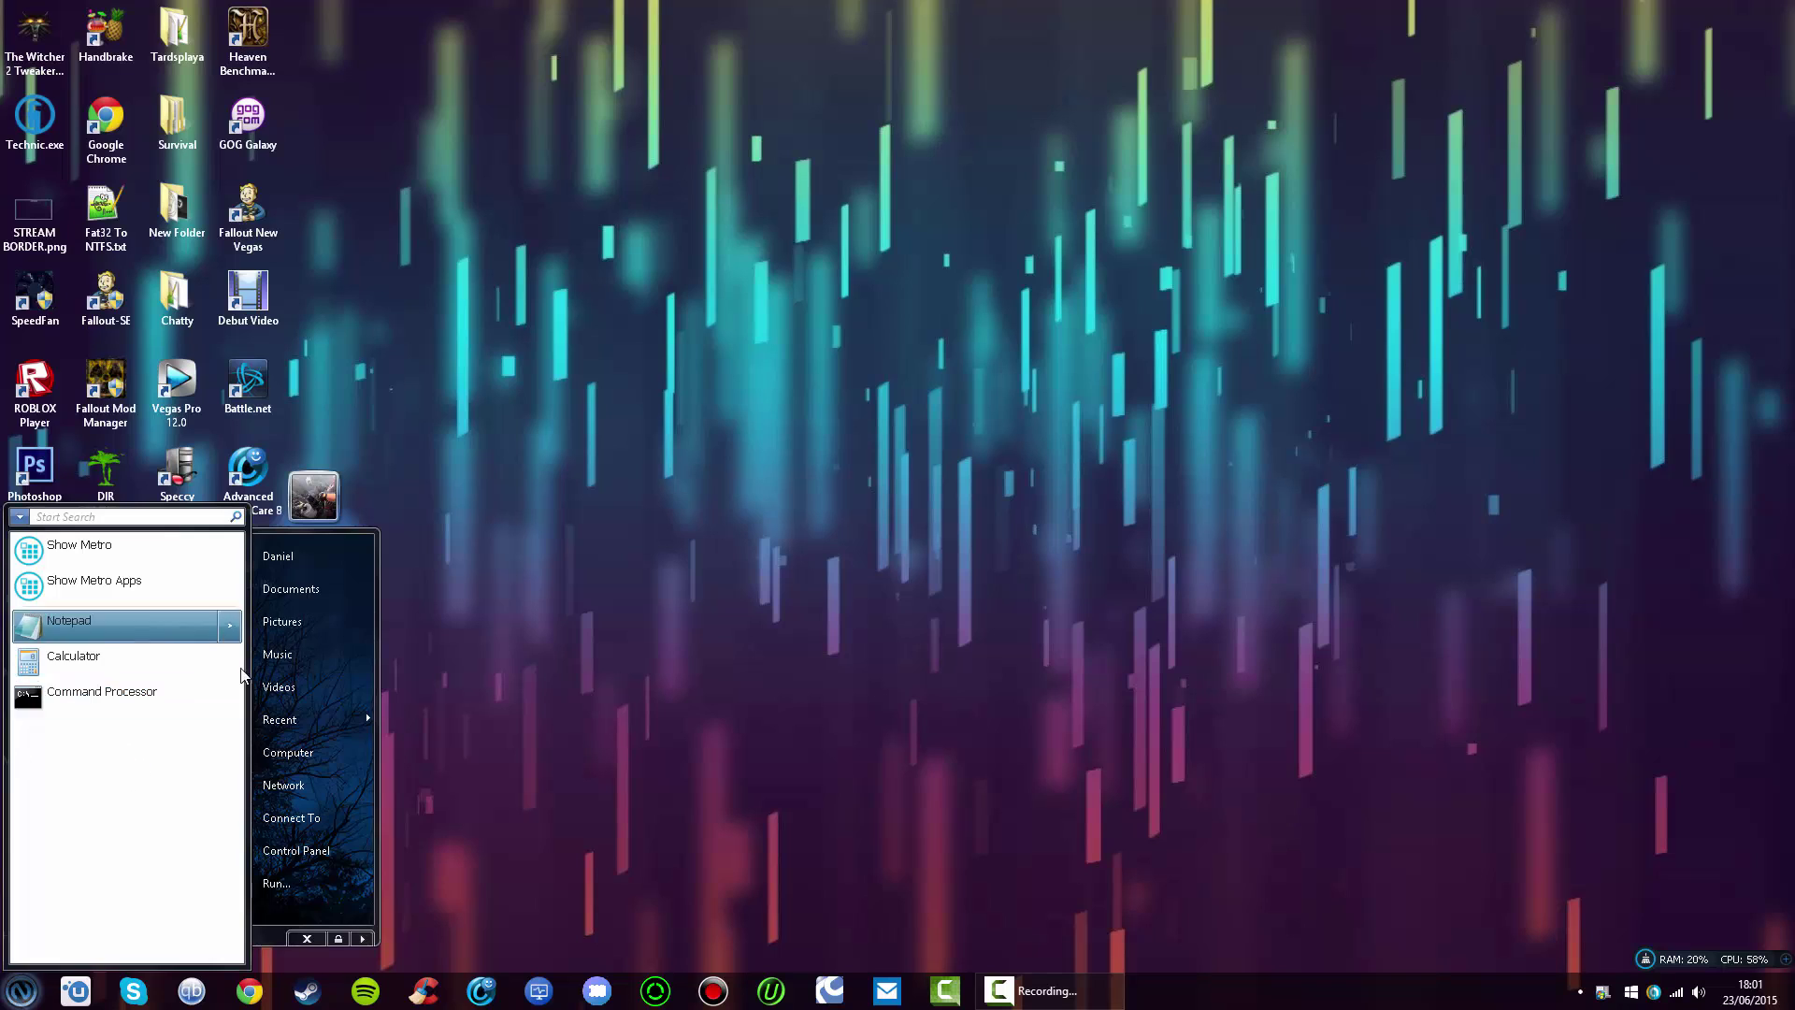
pyautogui.click(78, 517)
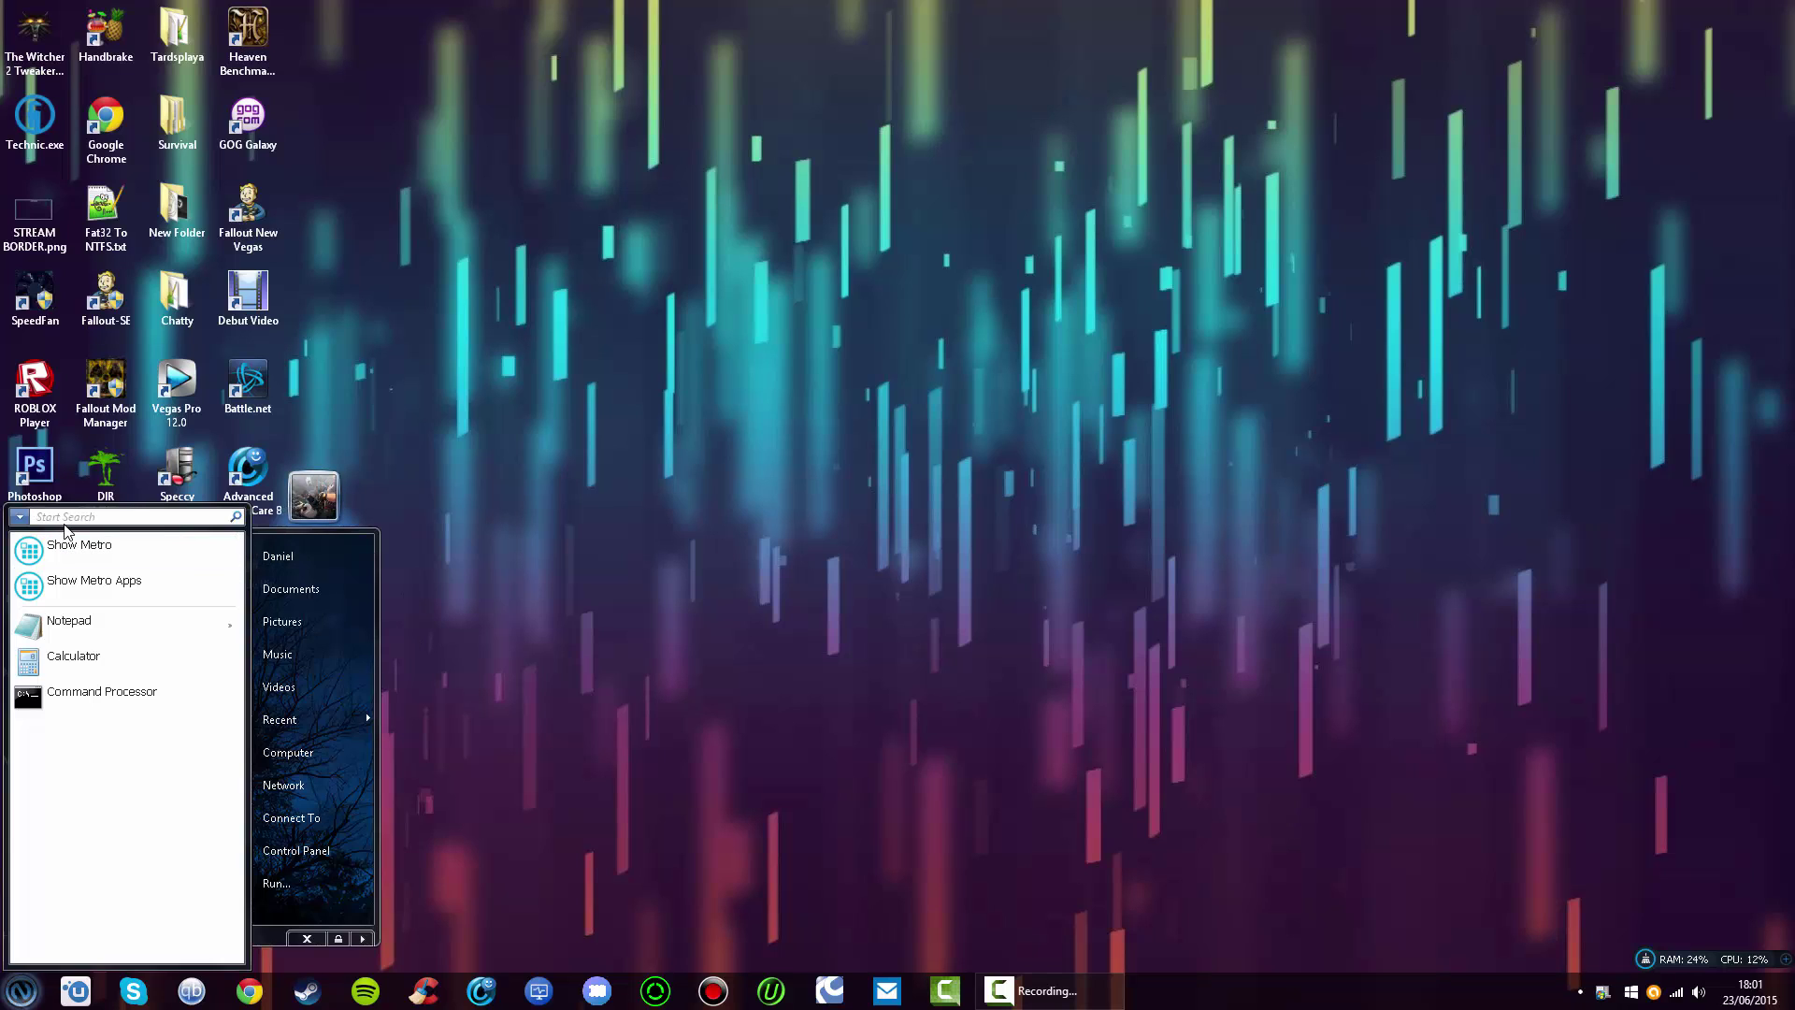
pyautogui.click(1672, 676)
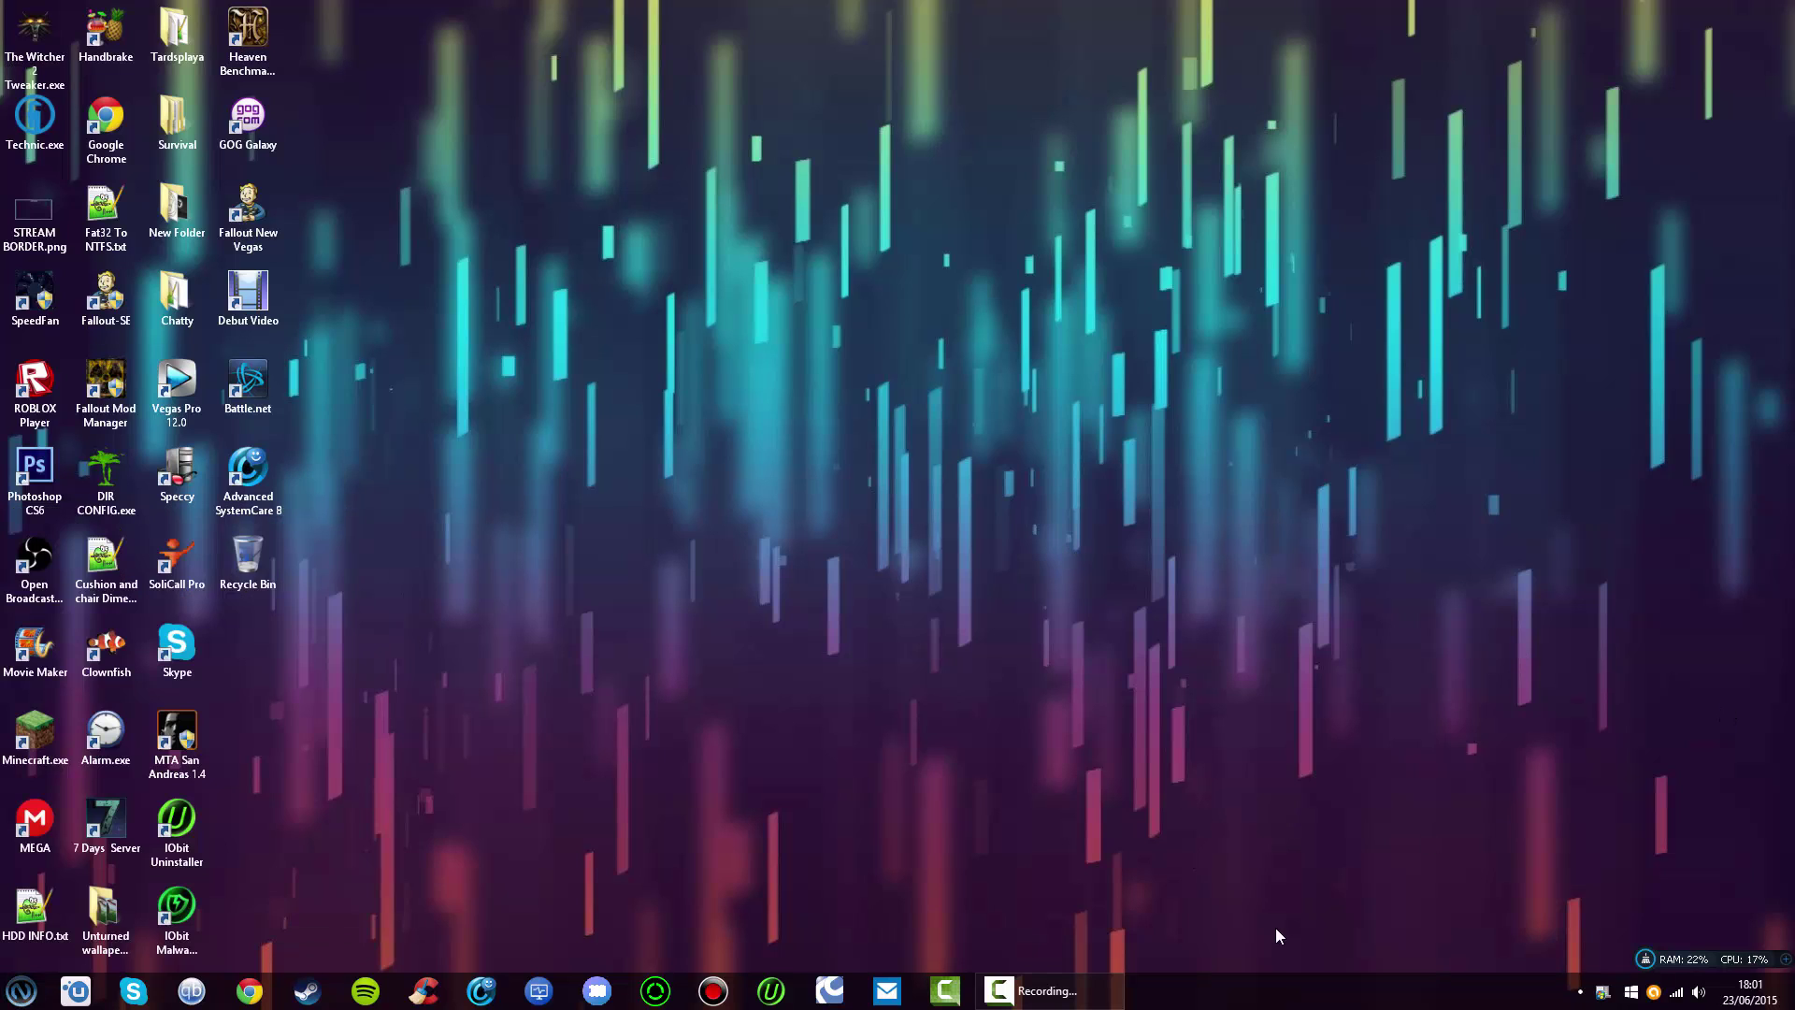
# - In the ViStart Control Panel, set the start menu style to Windows 8 Blue Start Menu Replacement
pyautogui.rightClick(1603, 996)
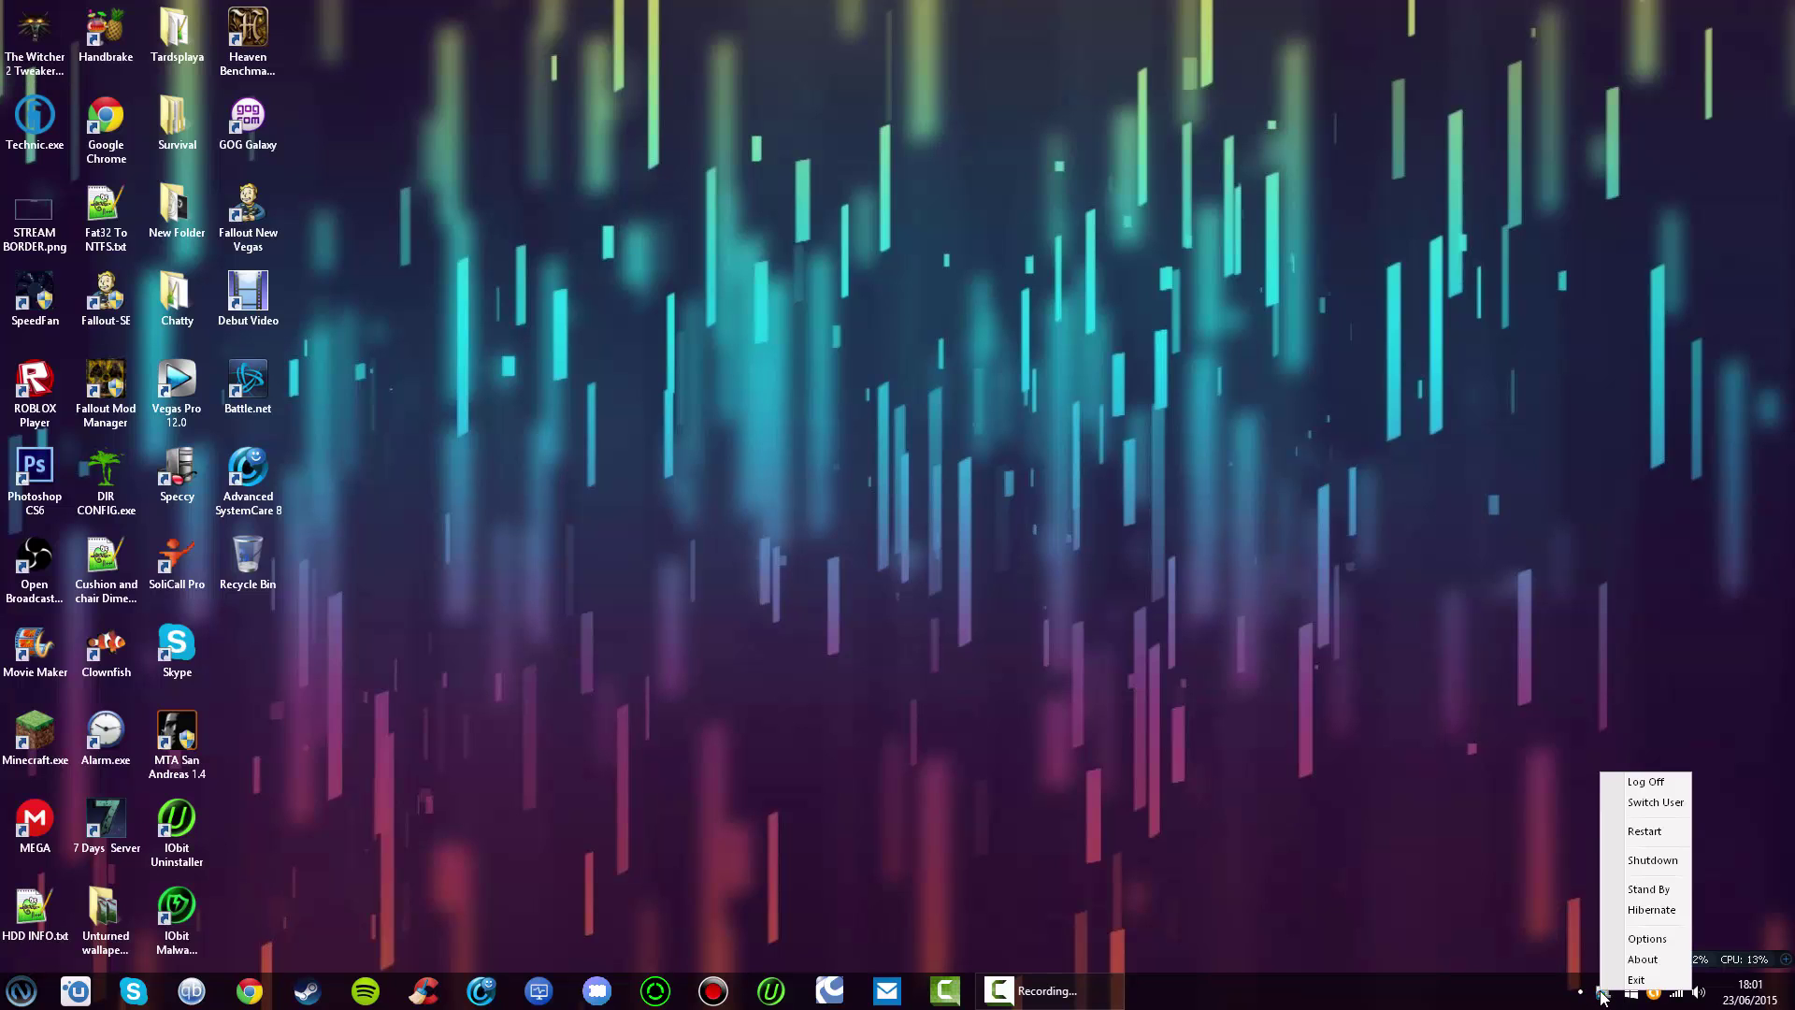
pyautogui.click(1625, 939)
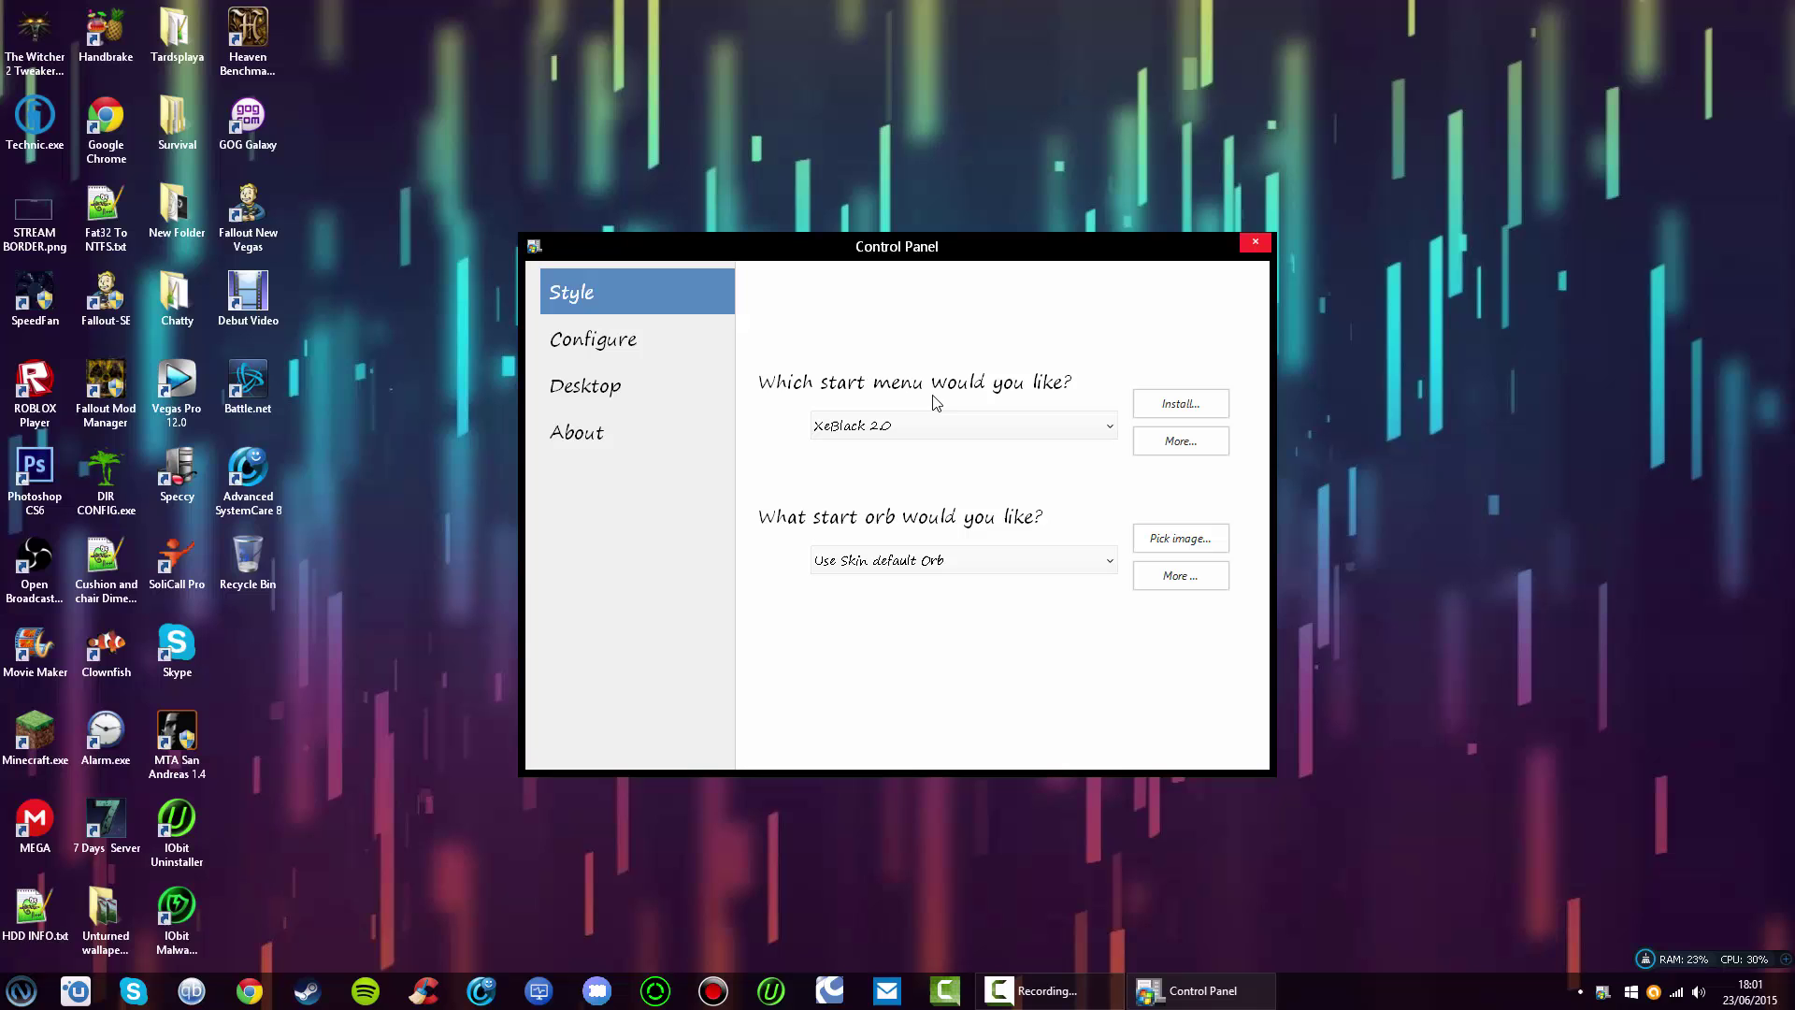
pyautogui.click(915, 436)
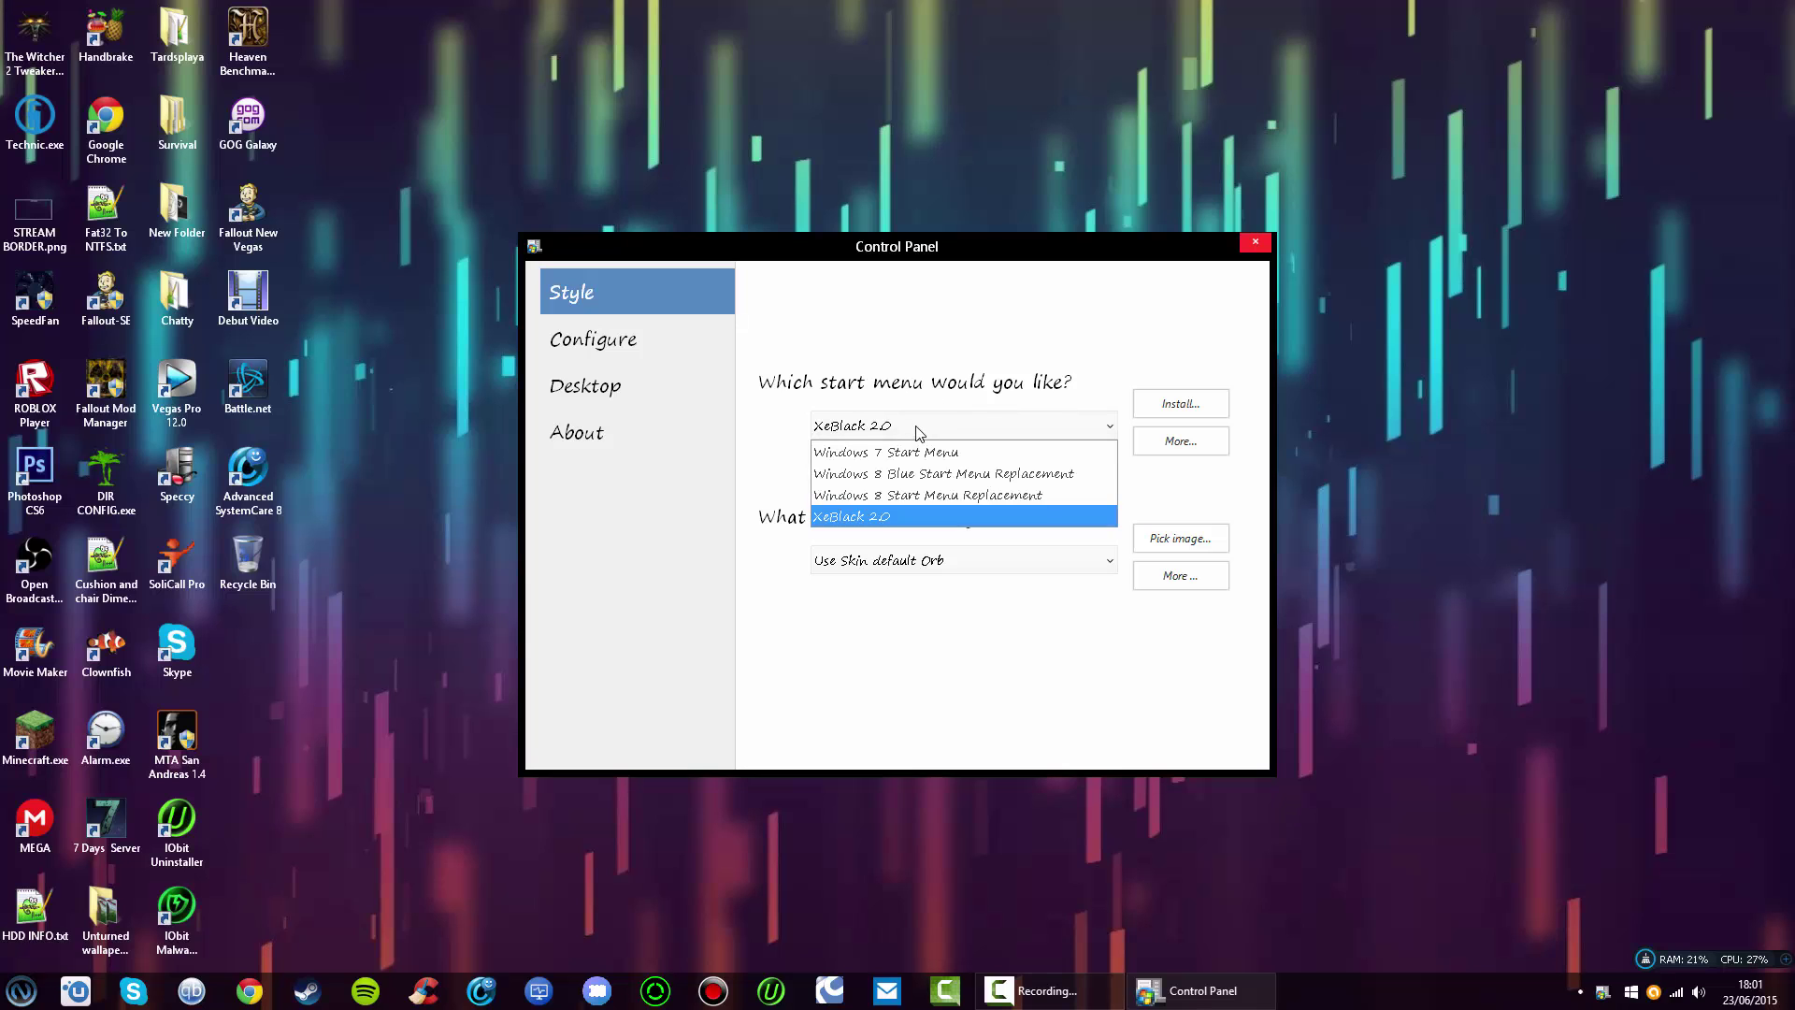
pyautogui.click(968, 474)
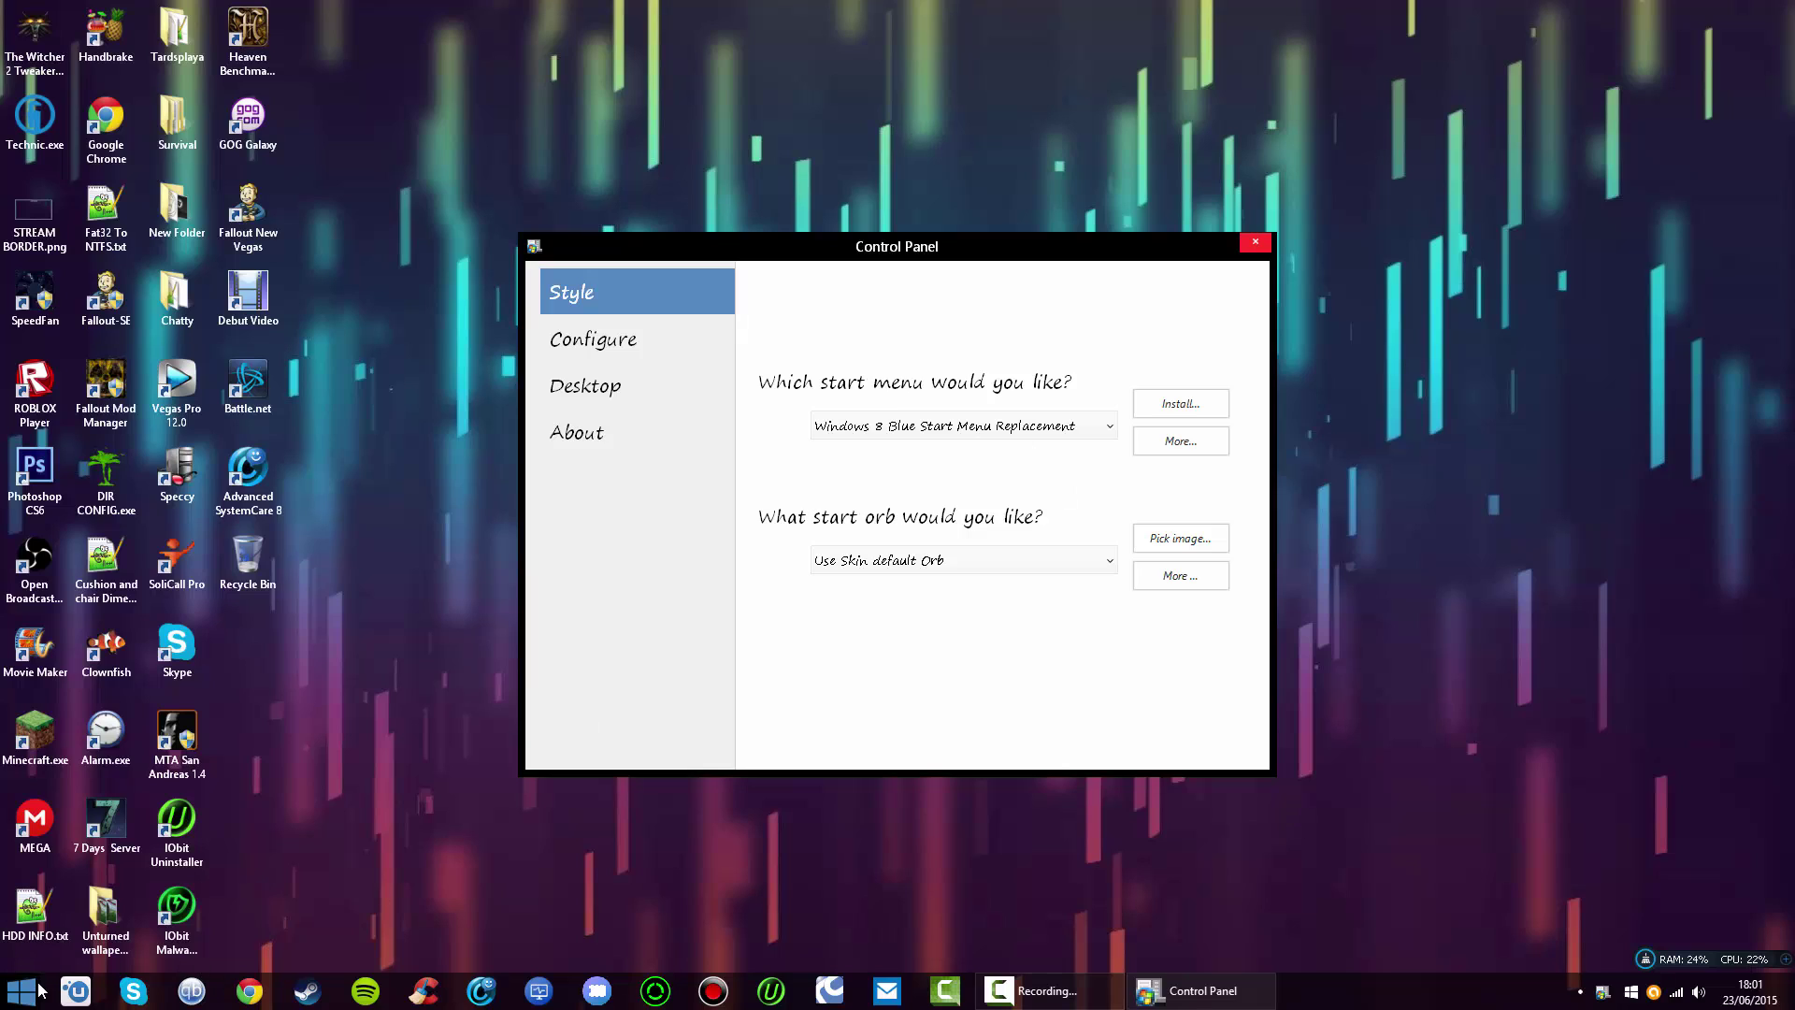
pyautogui.click(995, 427)
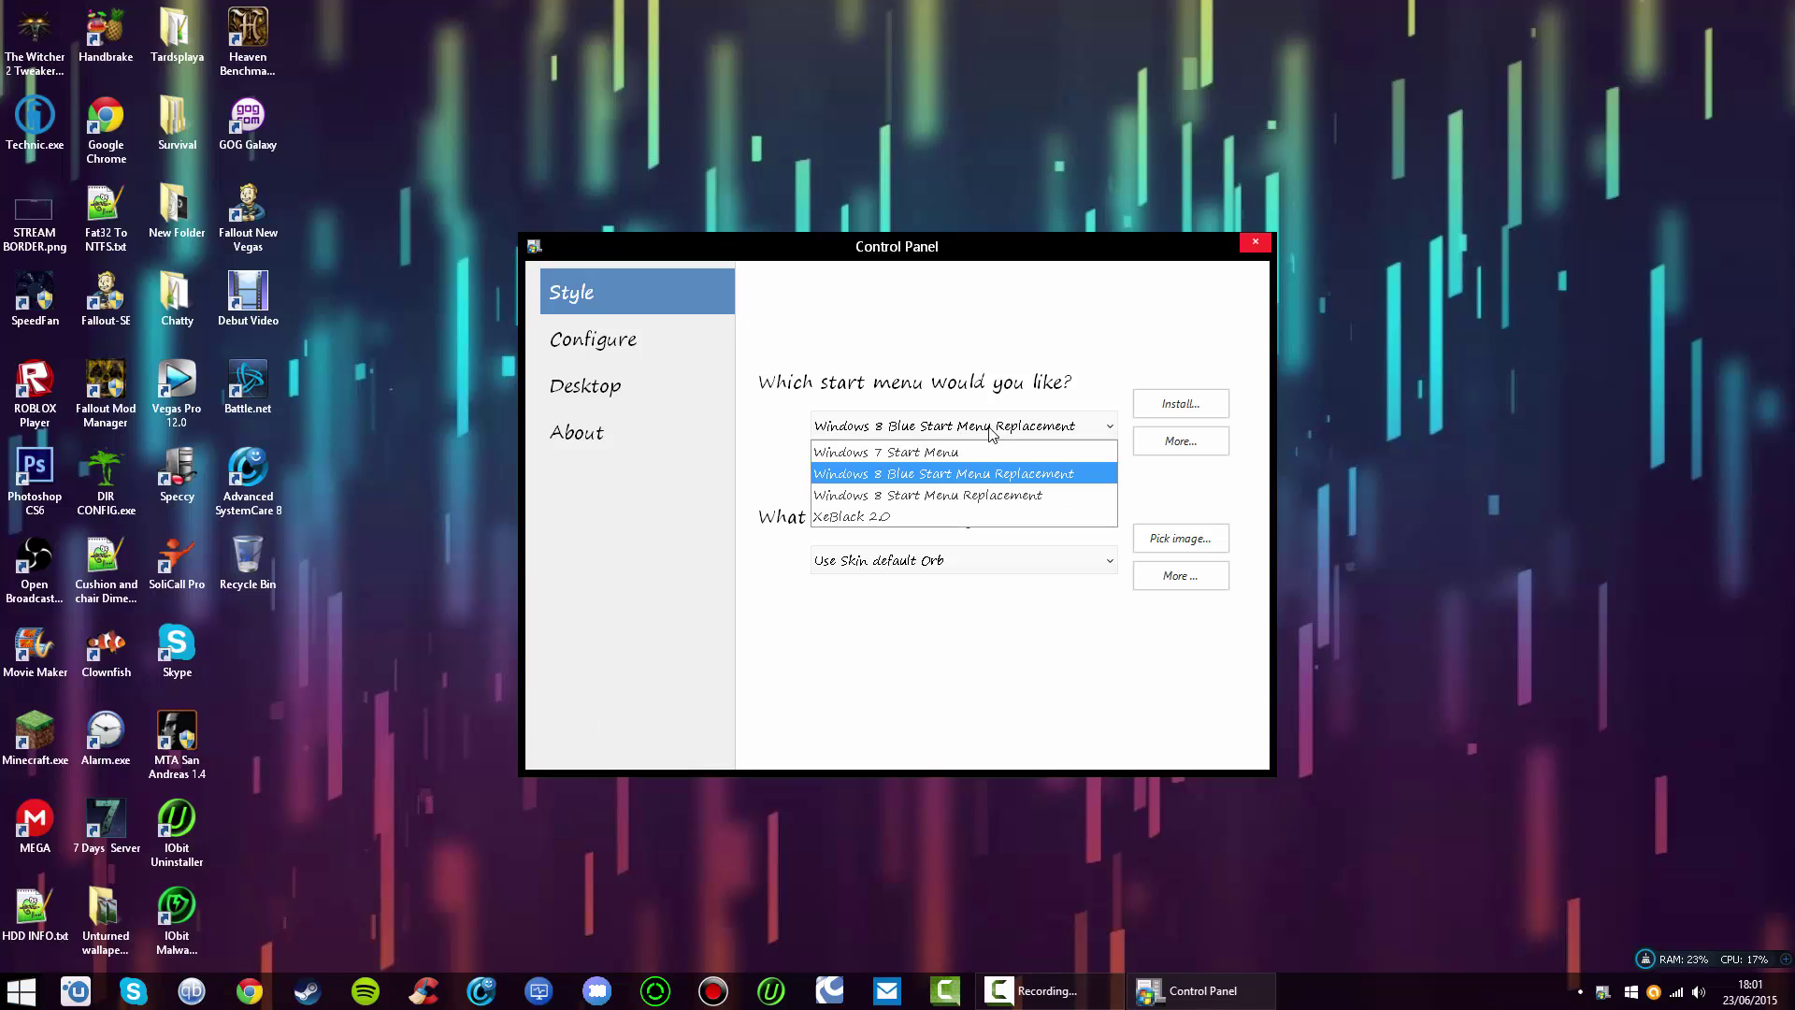
pyautogui.click(1187, 493)
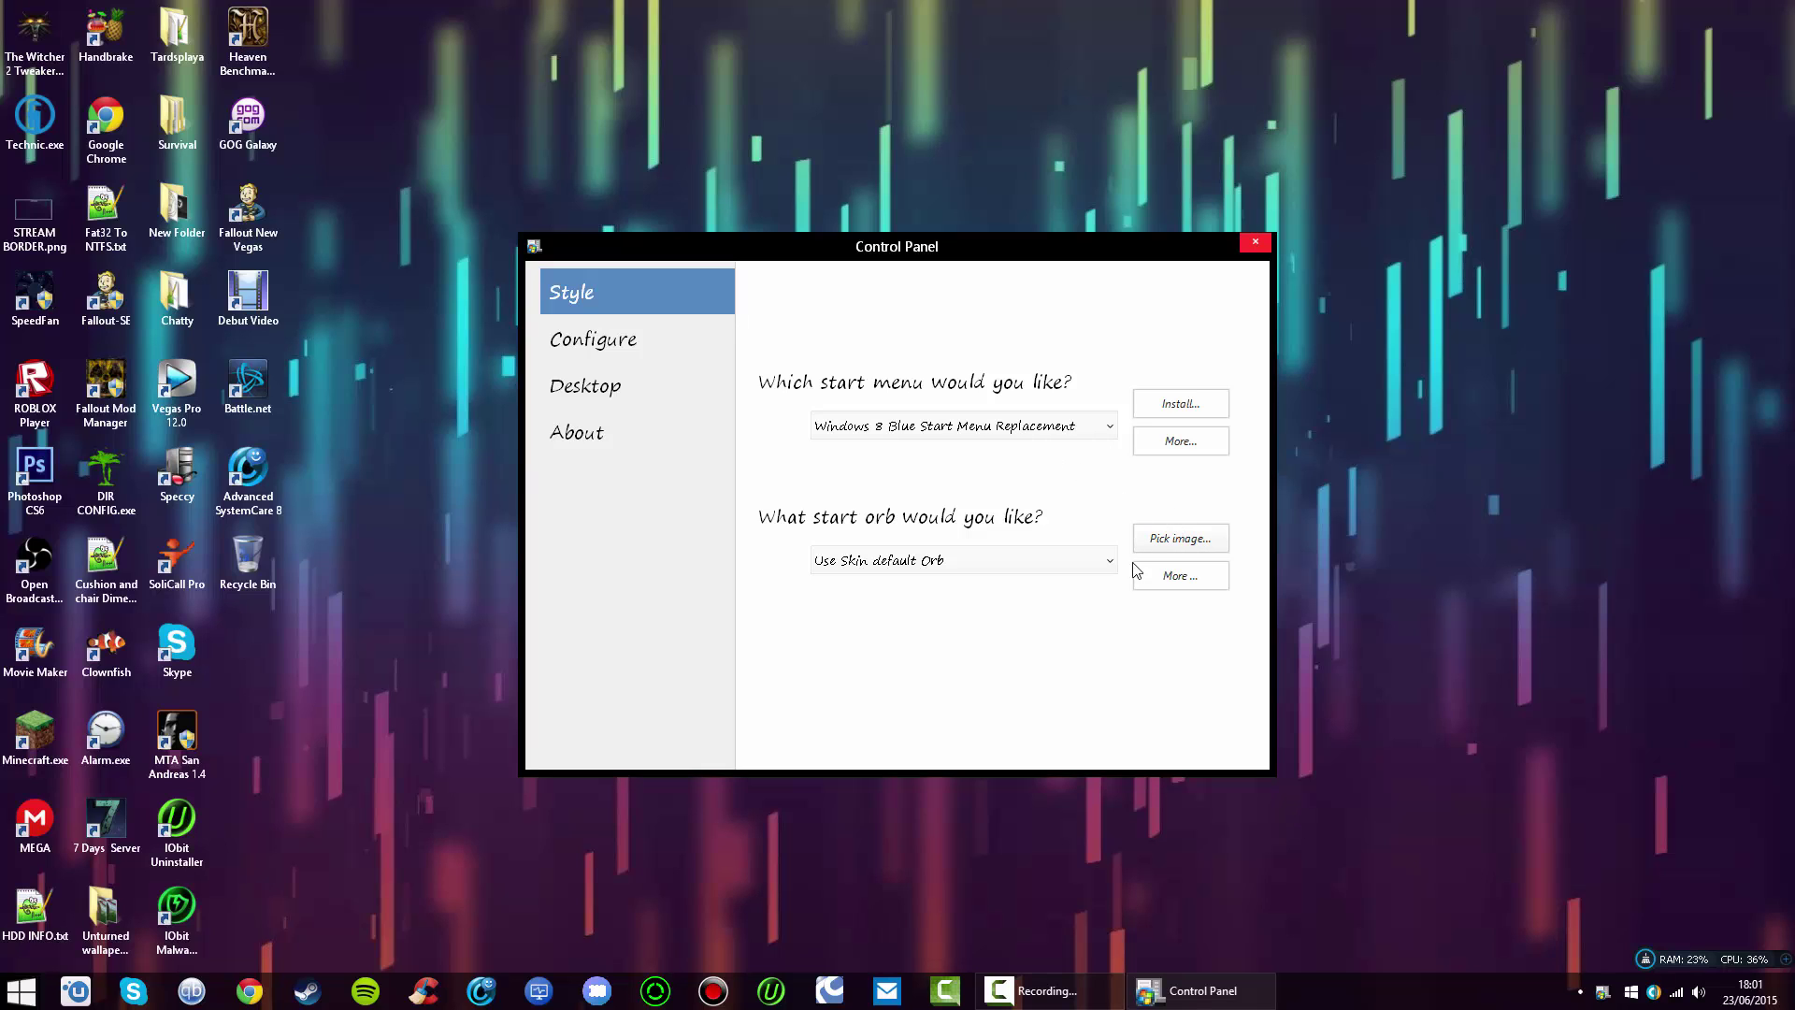
# - Set aperture(best).png as the start orb image and test the start menu
pyautogui.click(1184, 542)
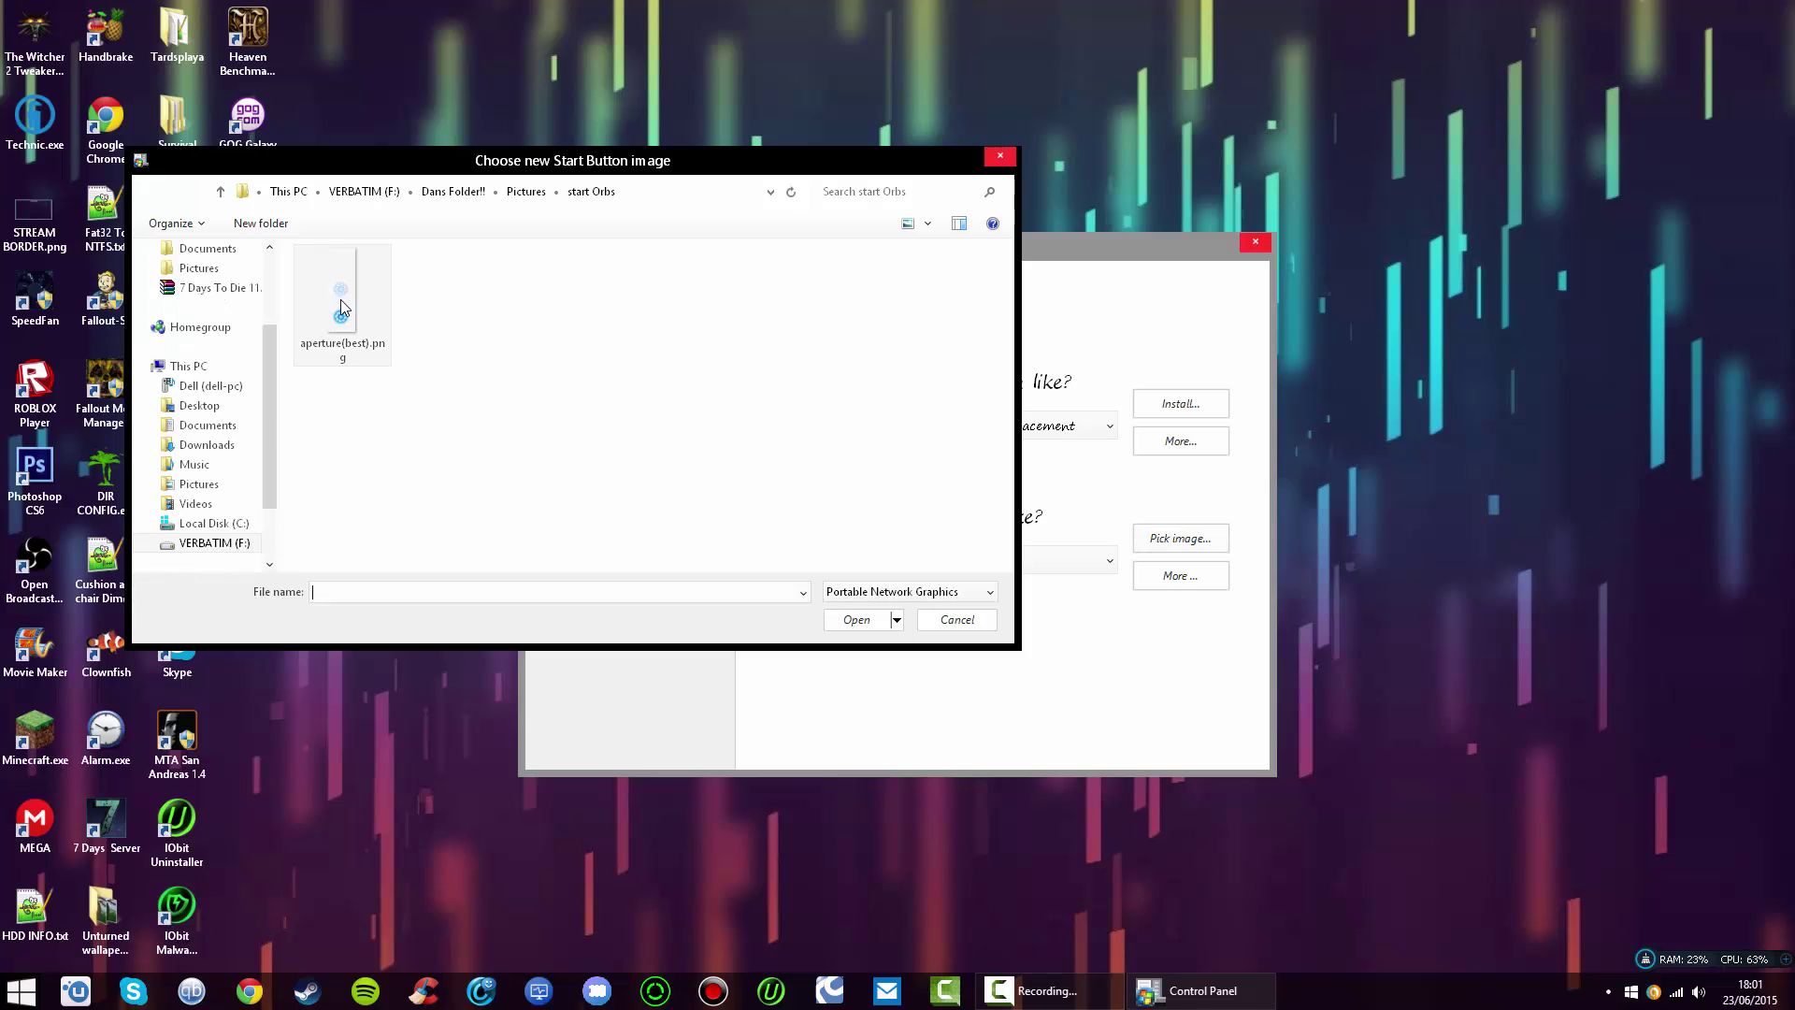
pyautogui.doubleClick(340, 299)
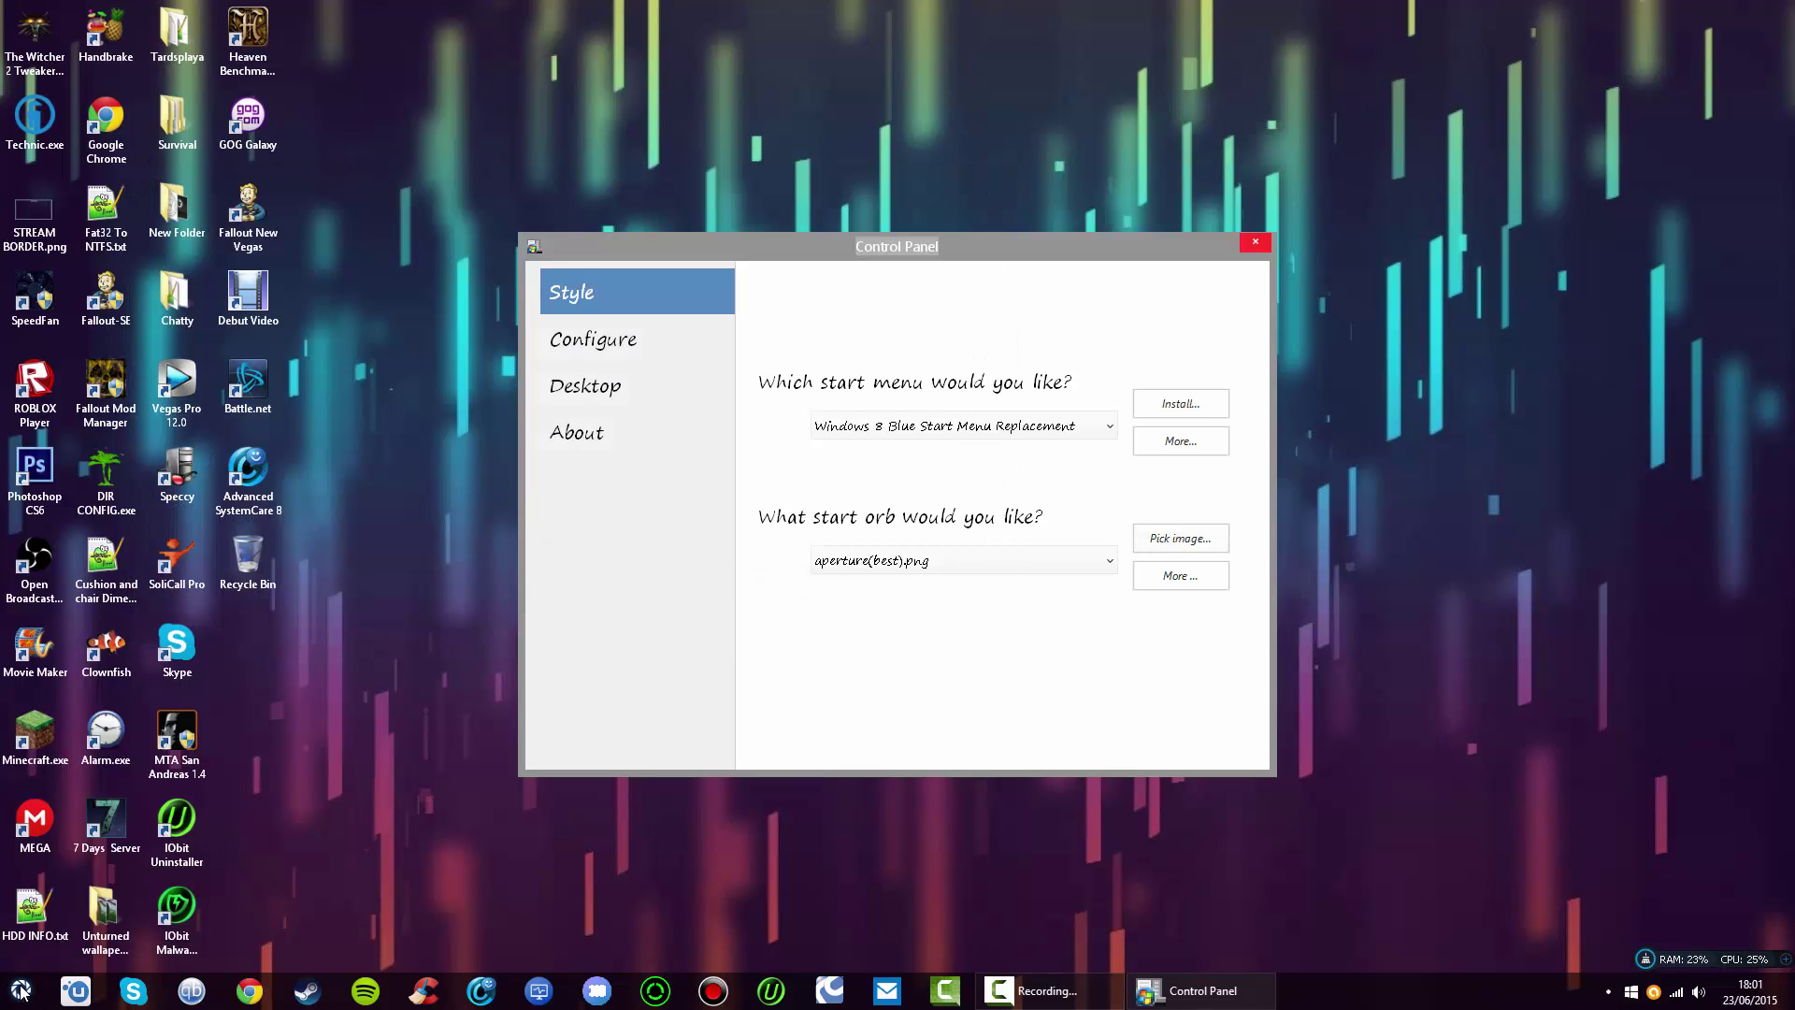
pyautogui.click(21, 991)
pyautogui.click(21, 991)
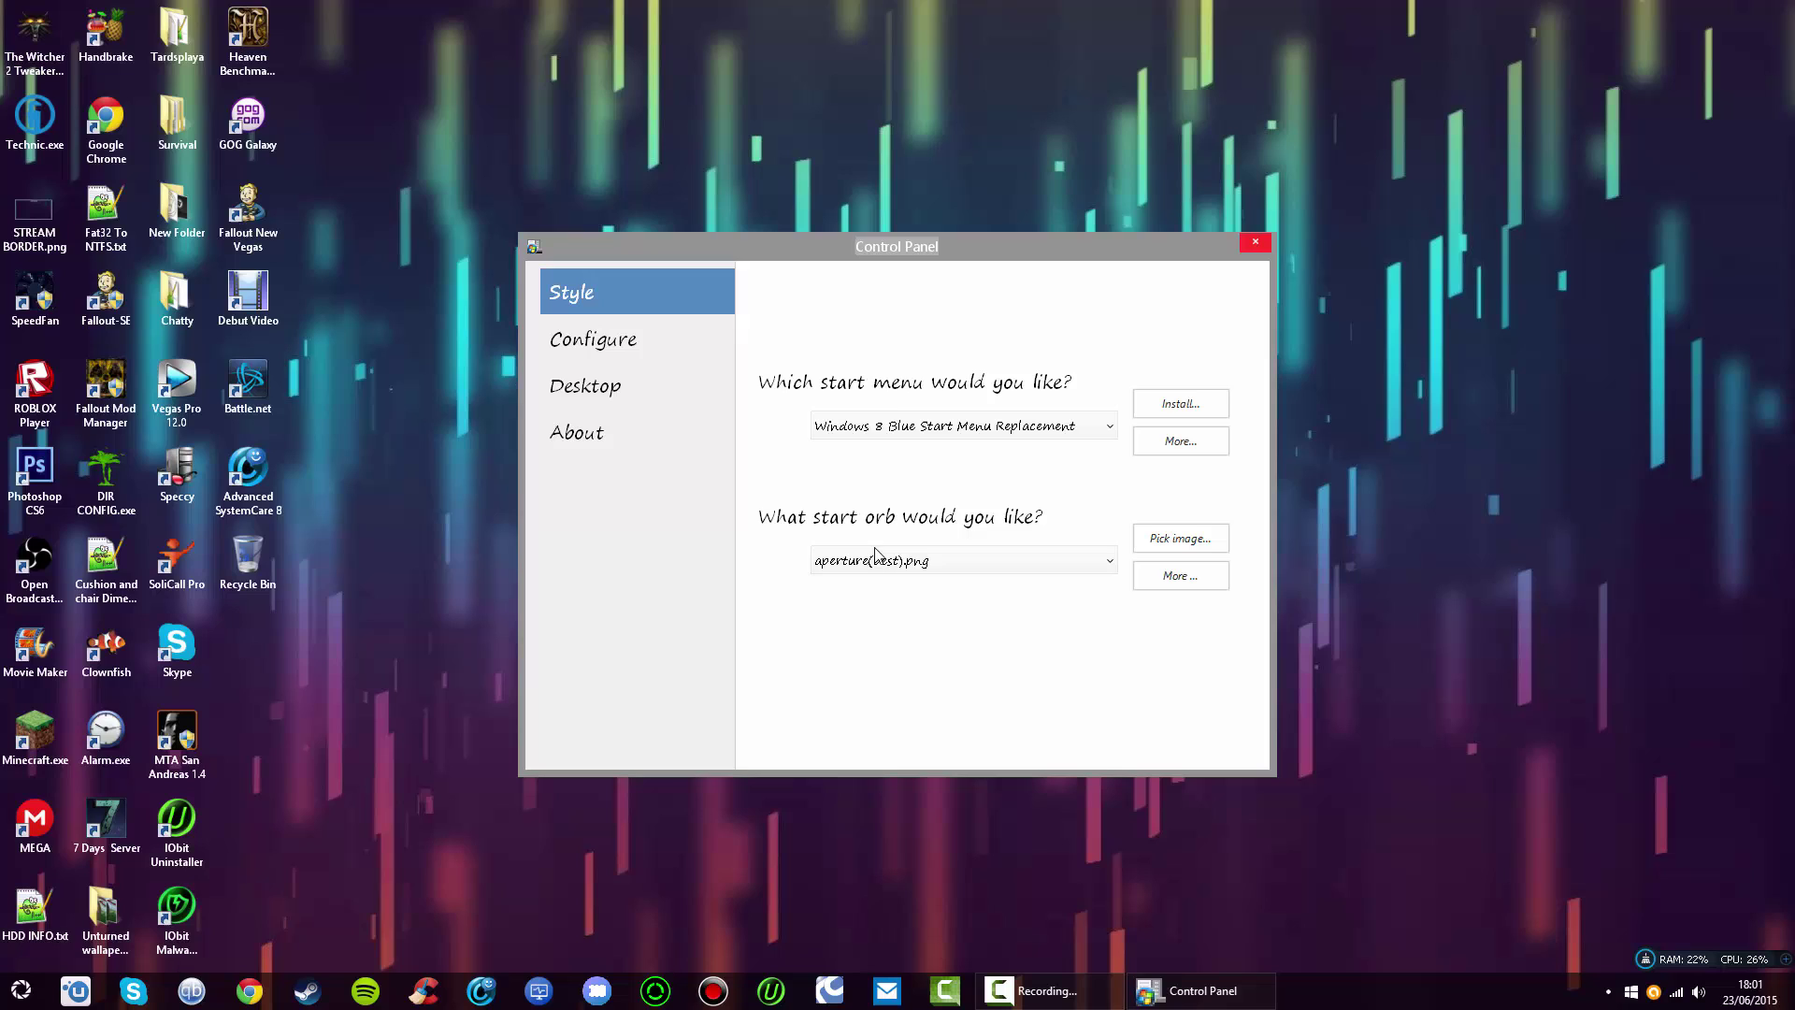
# - Preview Windows 8 Start Menu Replacement, then switch the style to Windows 7 Start Menu and check it
pyautogui.click(923, 422)
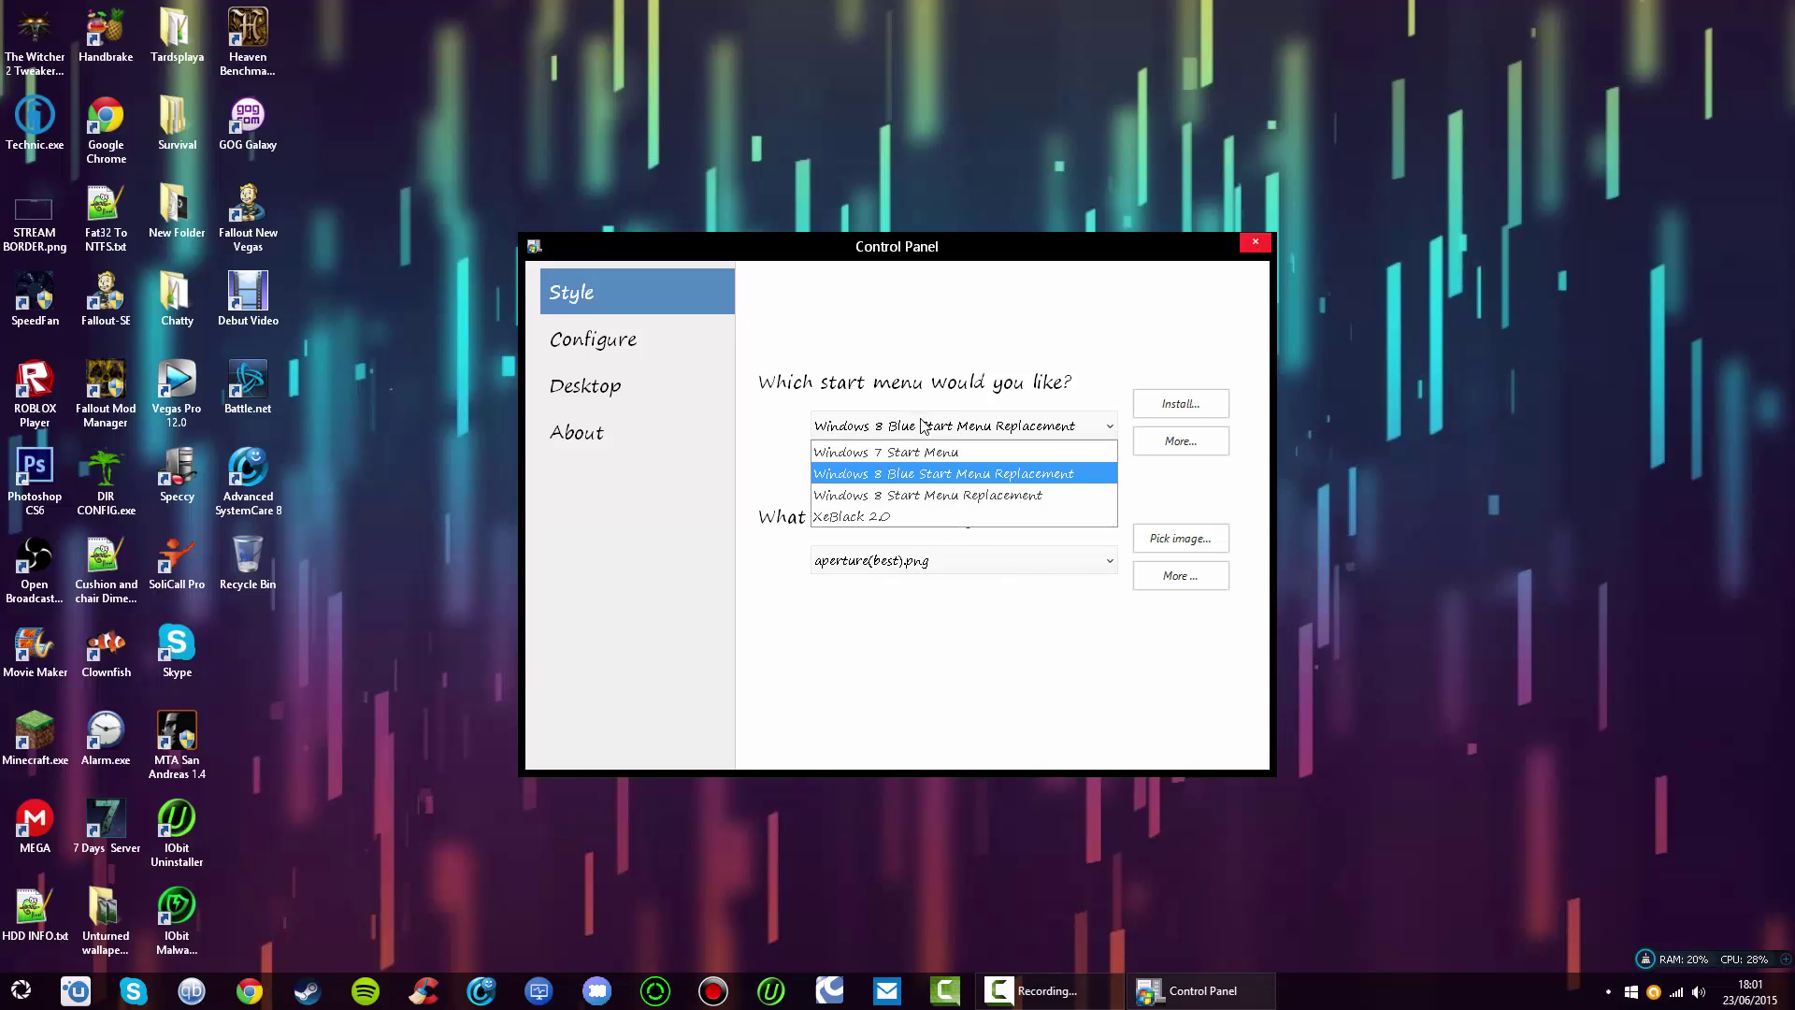
pyautogui.click(926, 497)
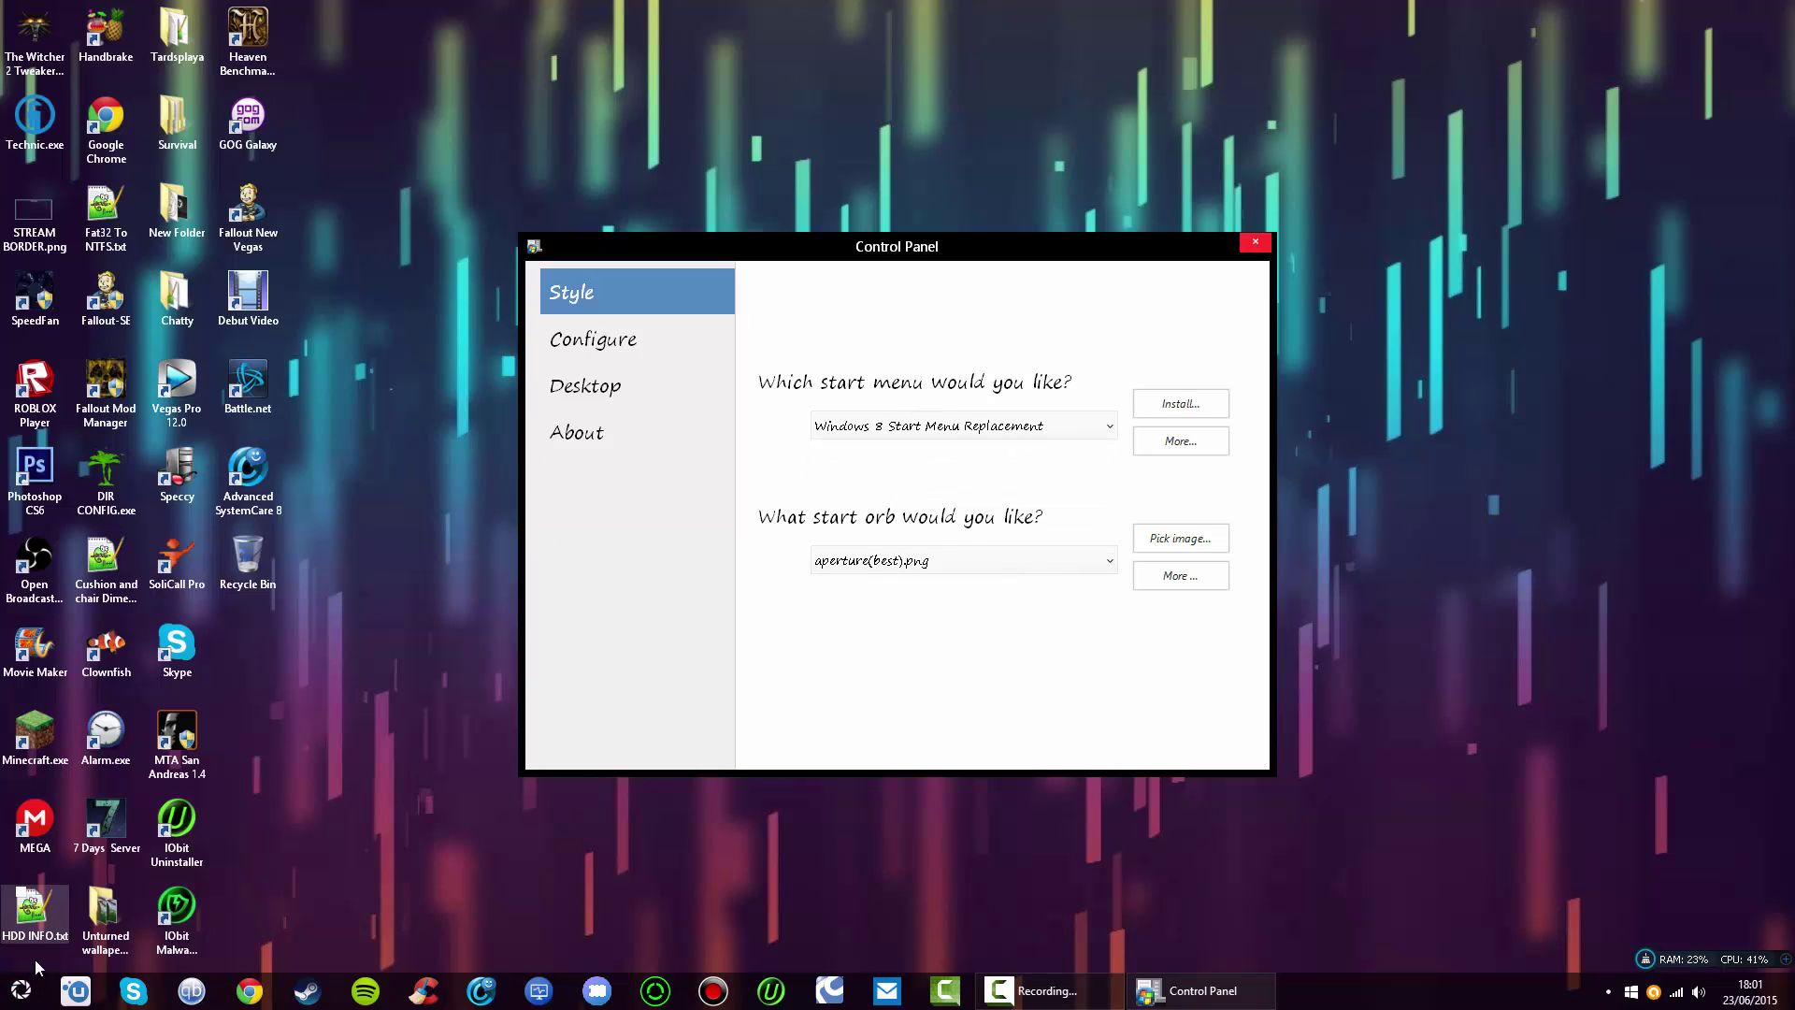
pyautogui.click(22, 991)
pyautogui.click(22, 989)
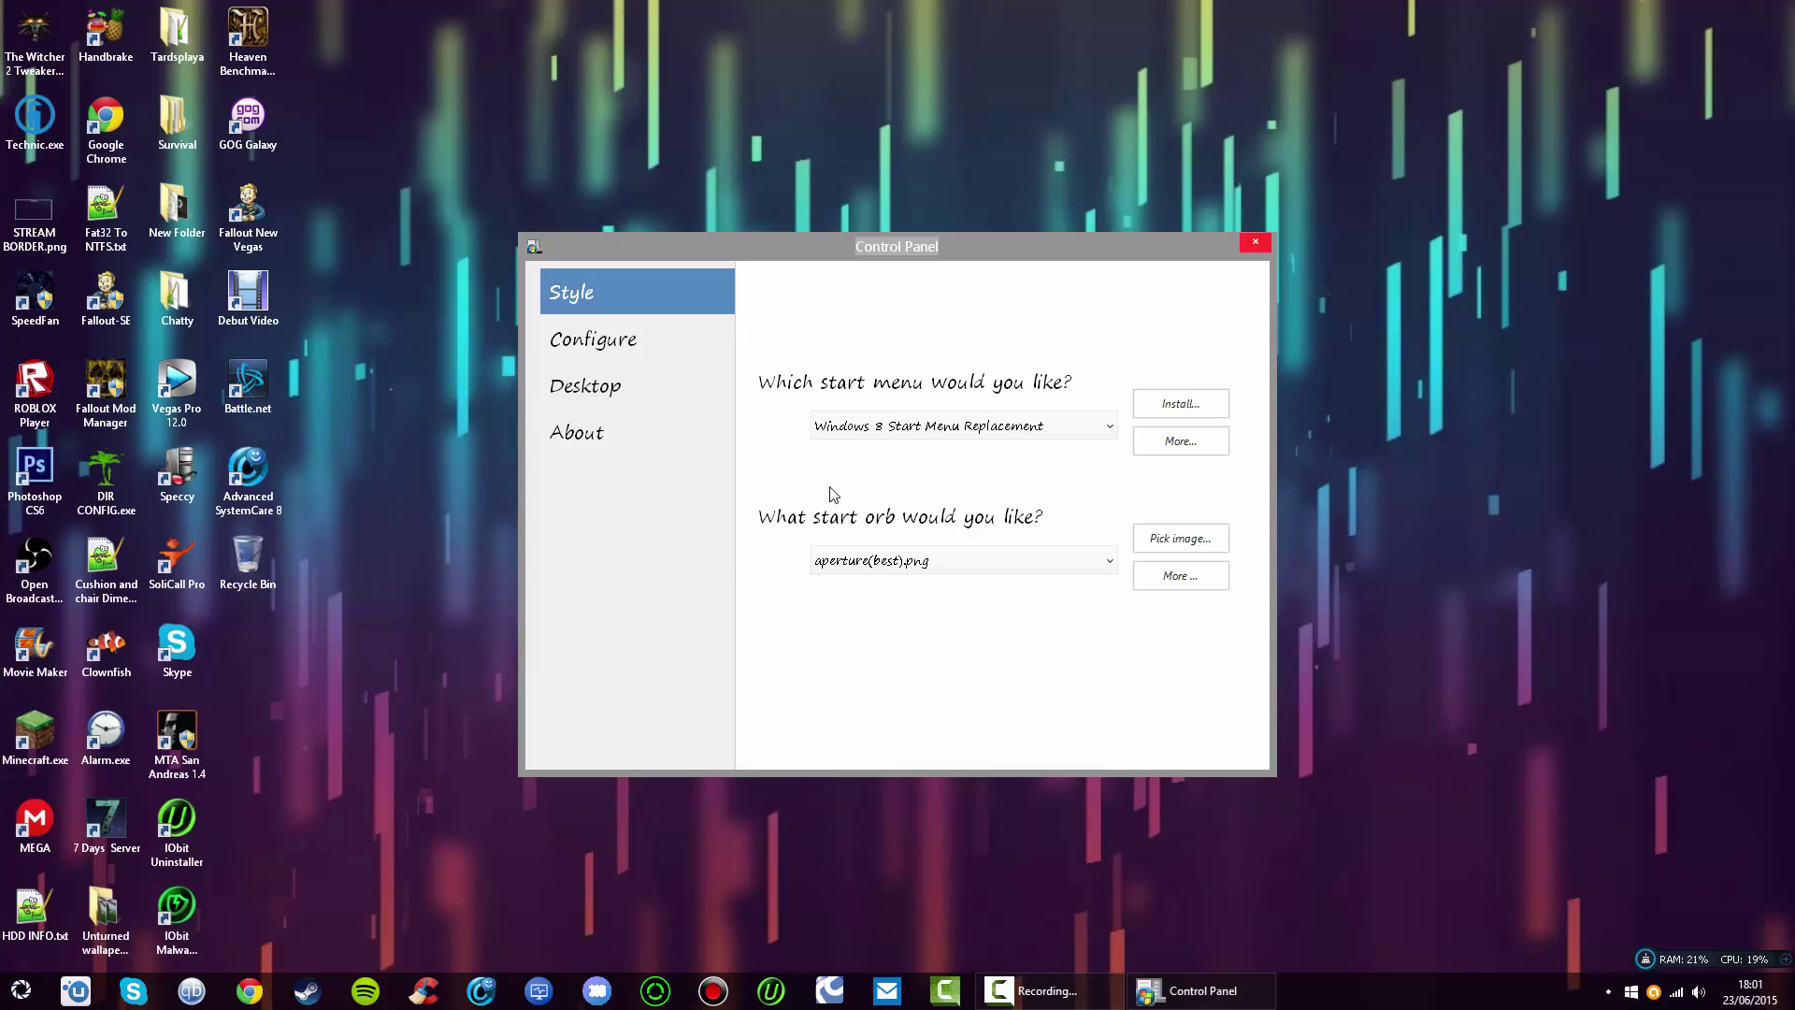
pyautogui.click(875, 448)
pyautogui.click(880, 428)
pyautogui.click(879, 452)
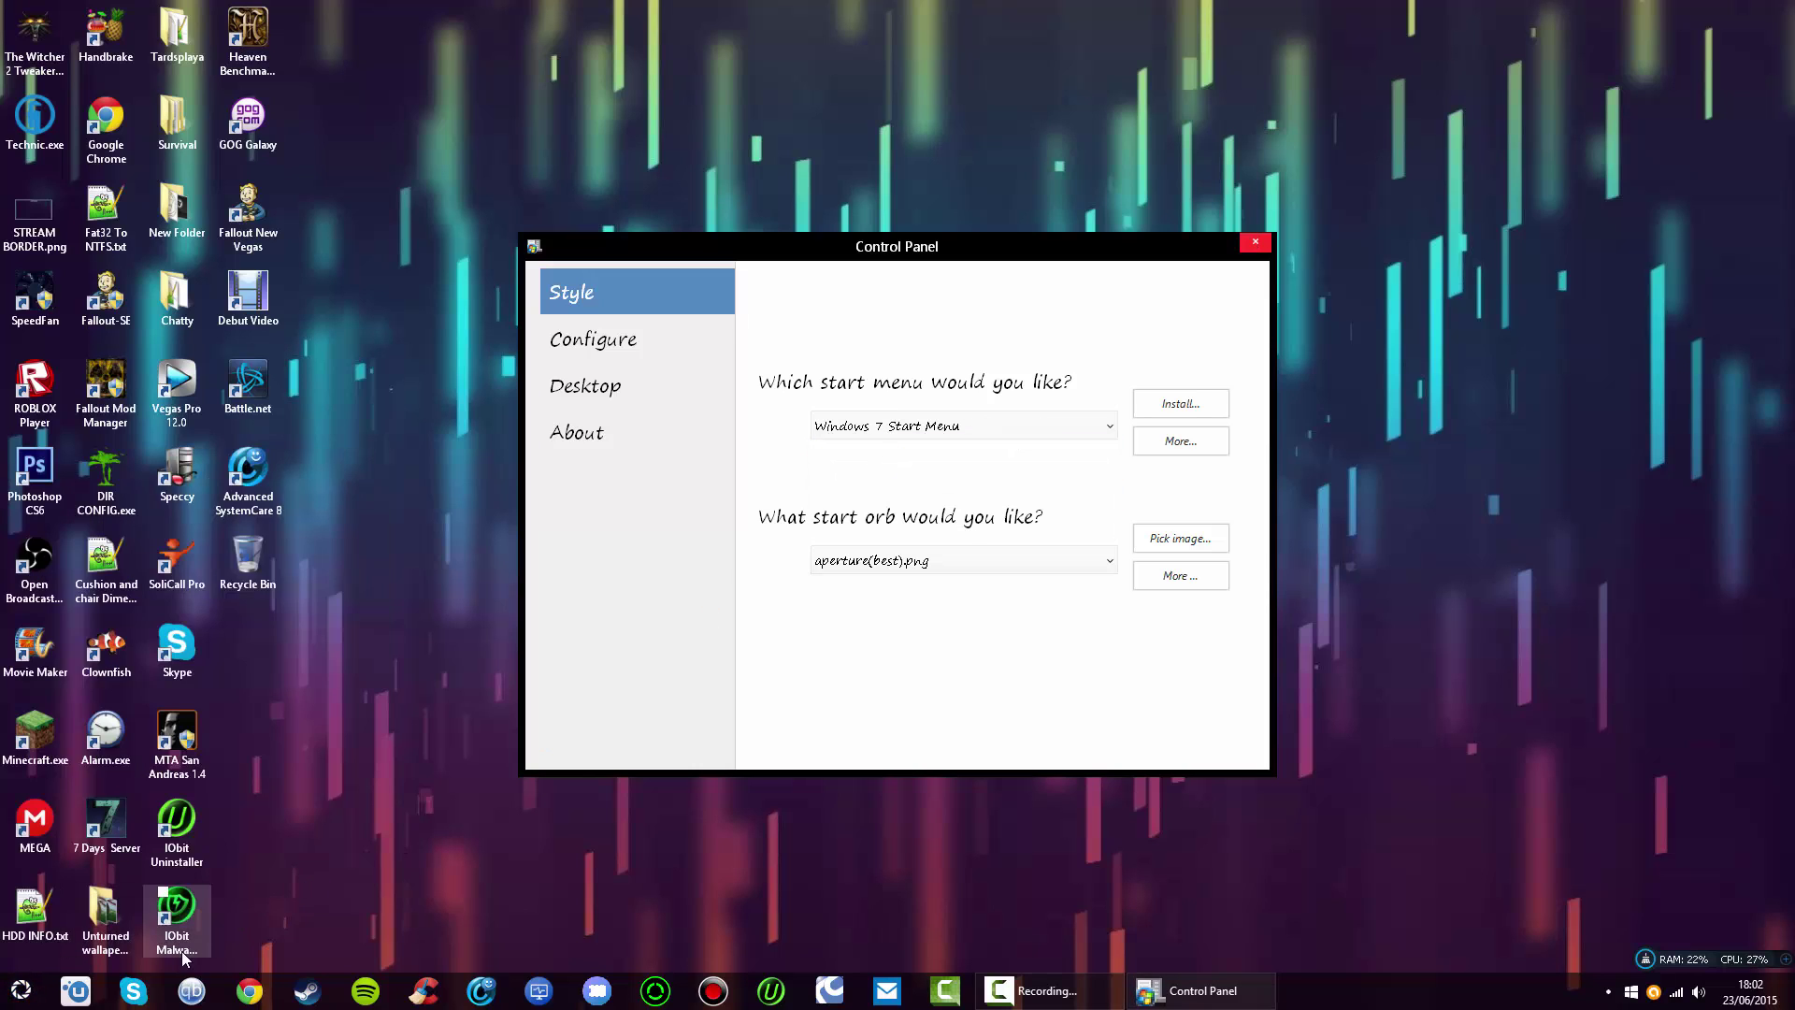
pyautogui.click(22, 991)
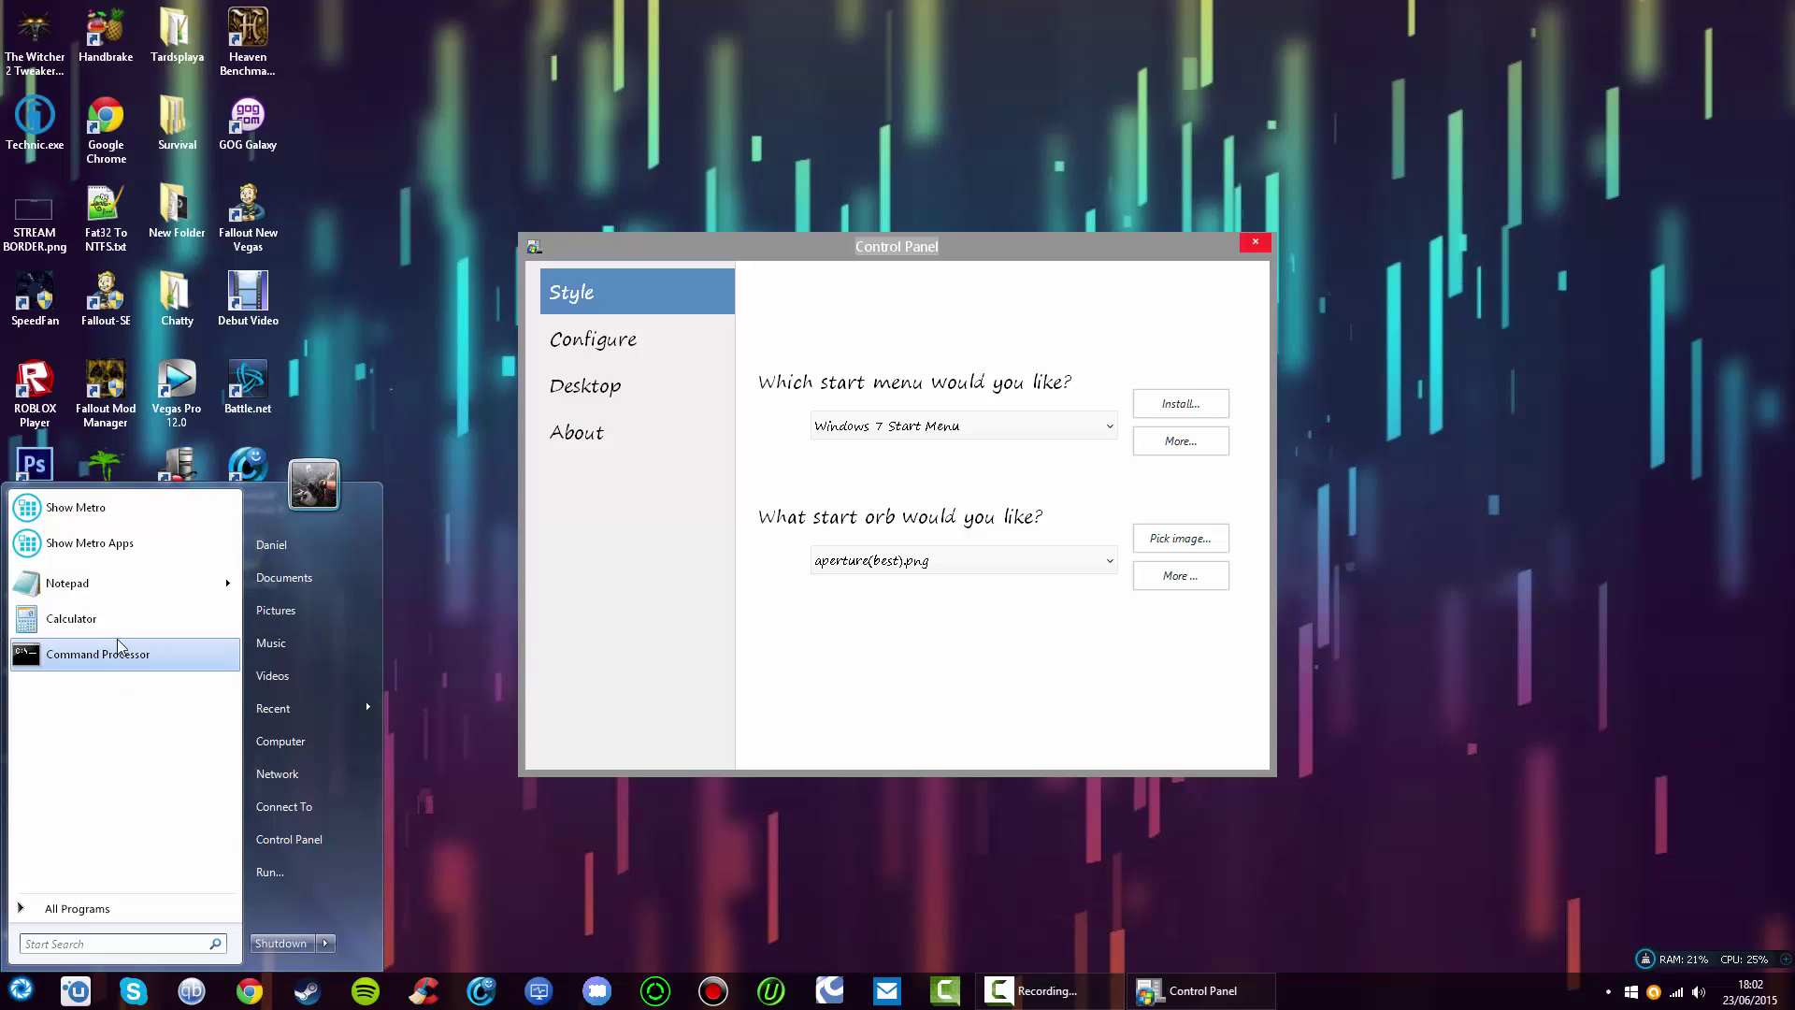
pyautogui.click(802, 653)
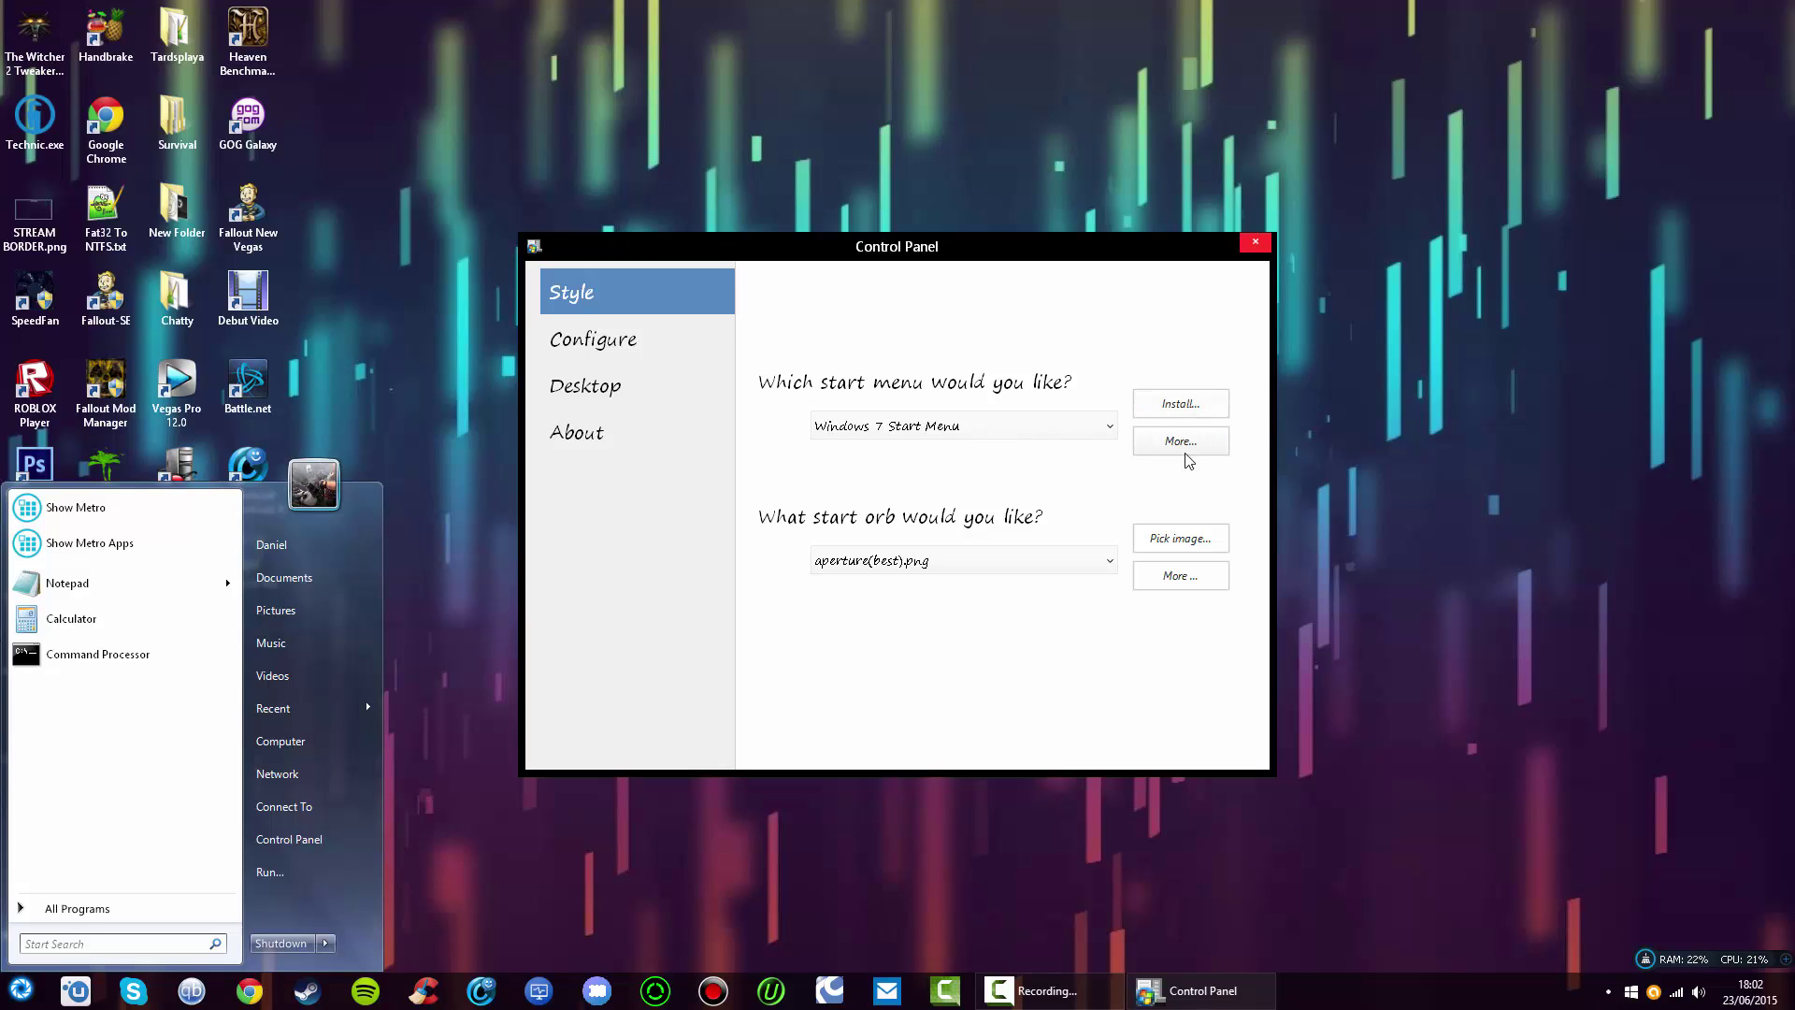
# - Try the Firefox Orb.png start orb, then switch the orb back to aperture(best).png
pyautogui.click(921, 566)
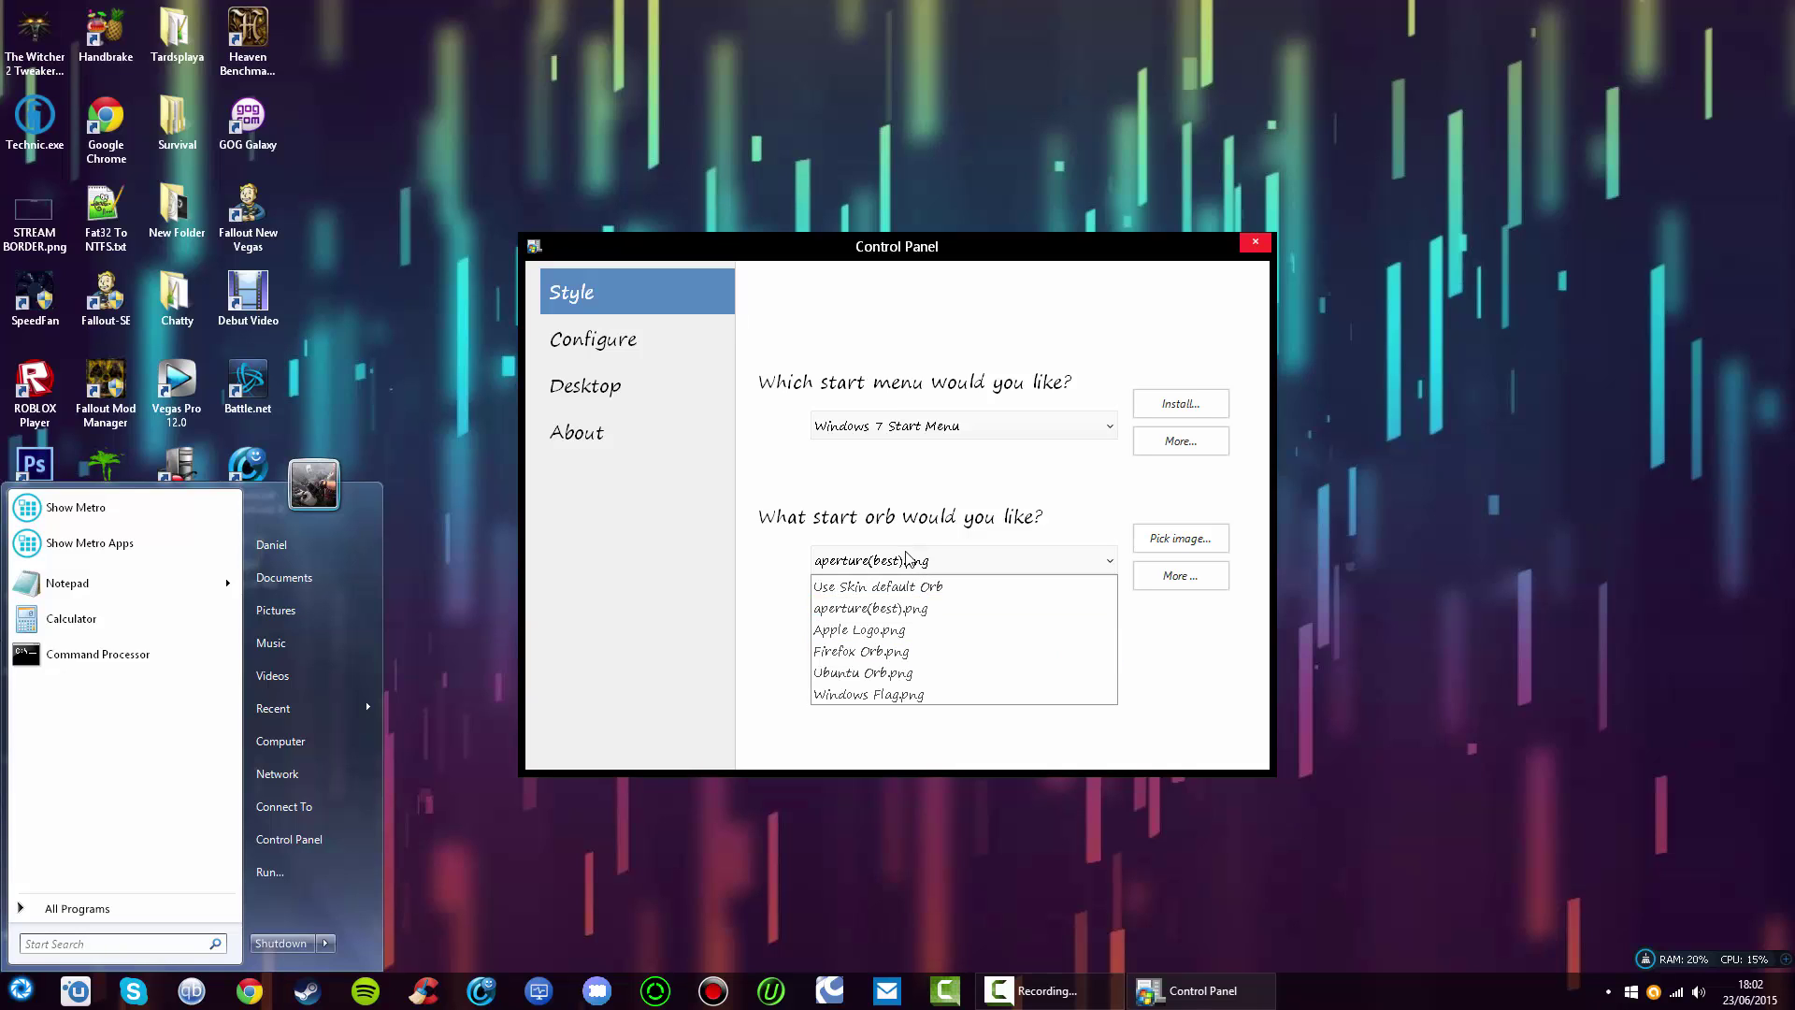
pyautogui.click(884, 651)
pyautogui.click(16, 993)
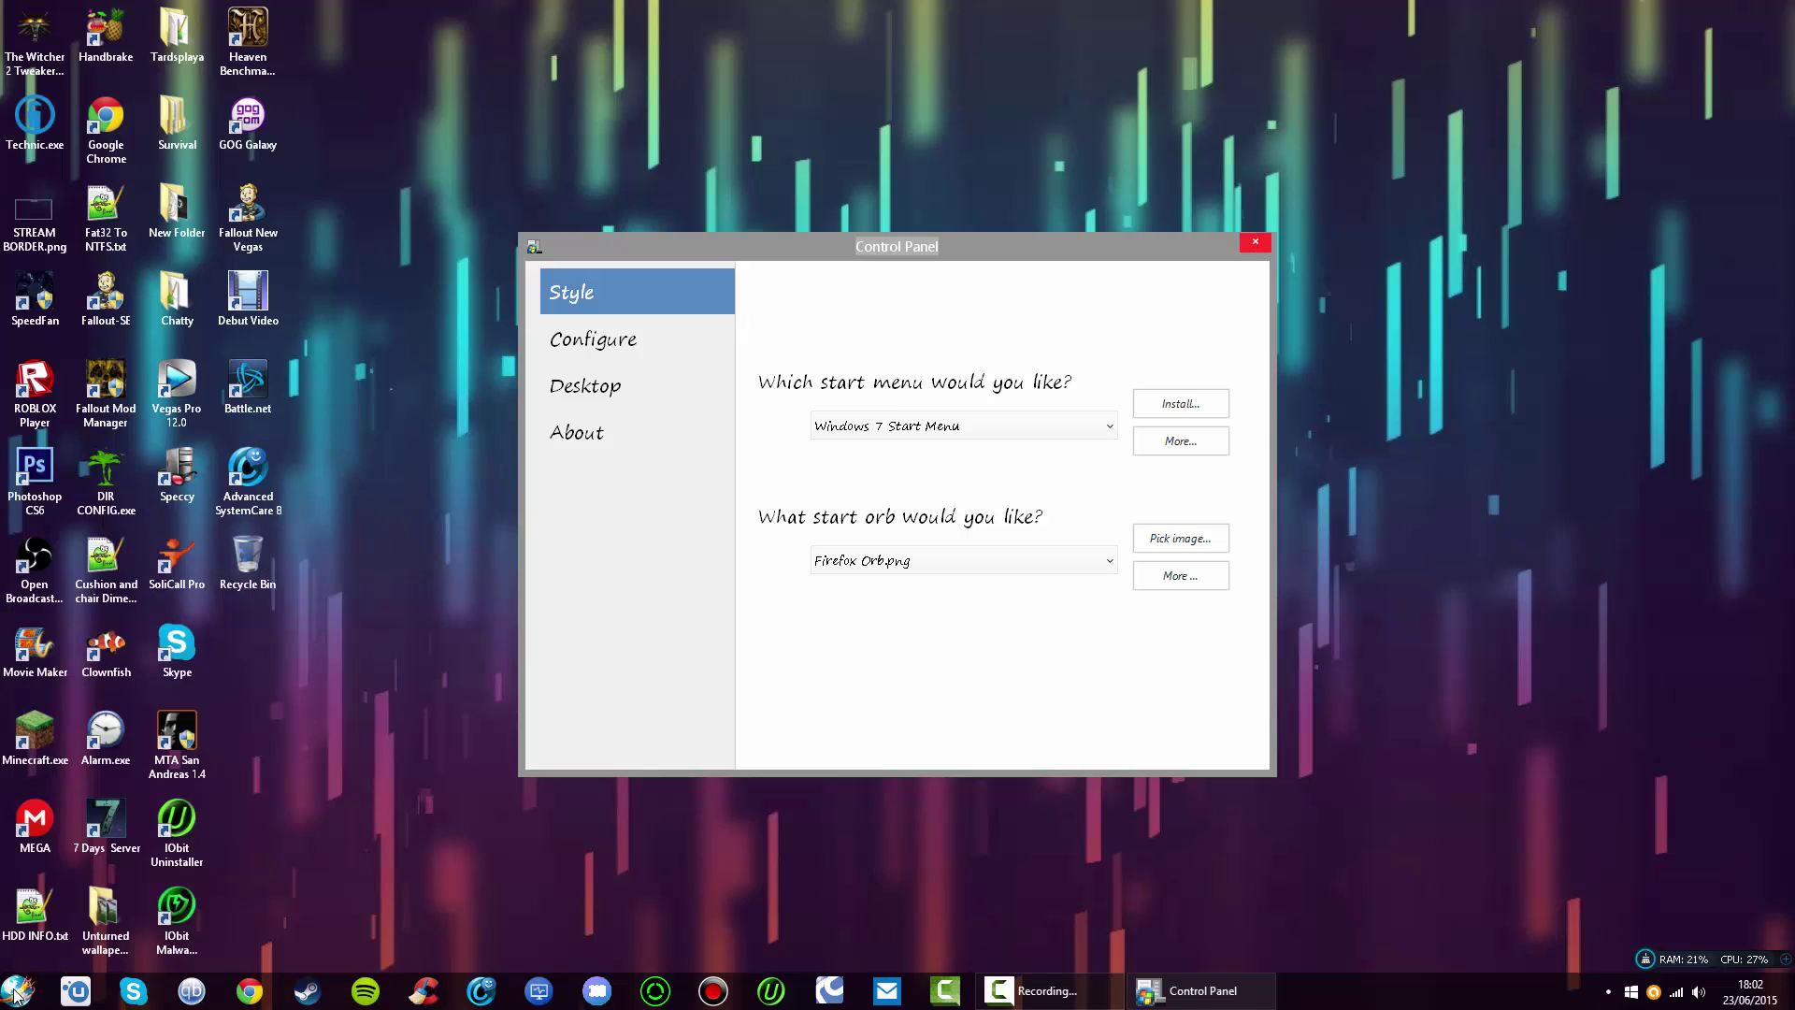
pyautogui.click(946, 568)
pyautogui.click(926, 610)
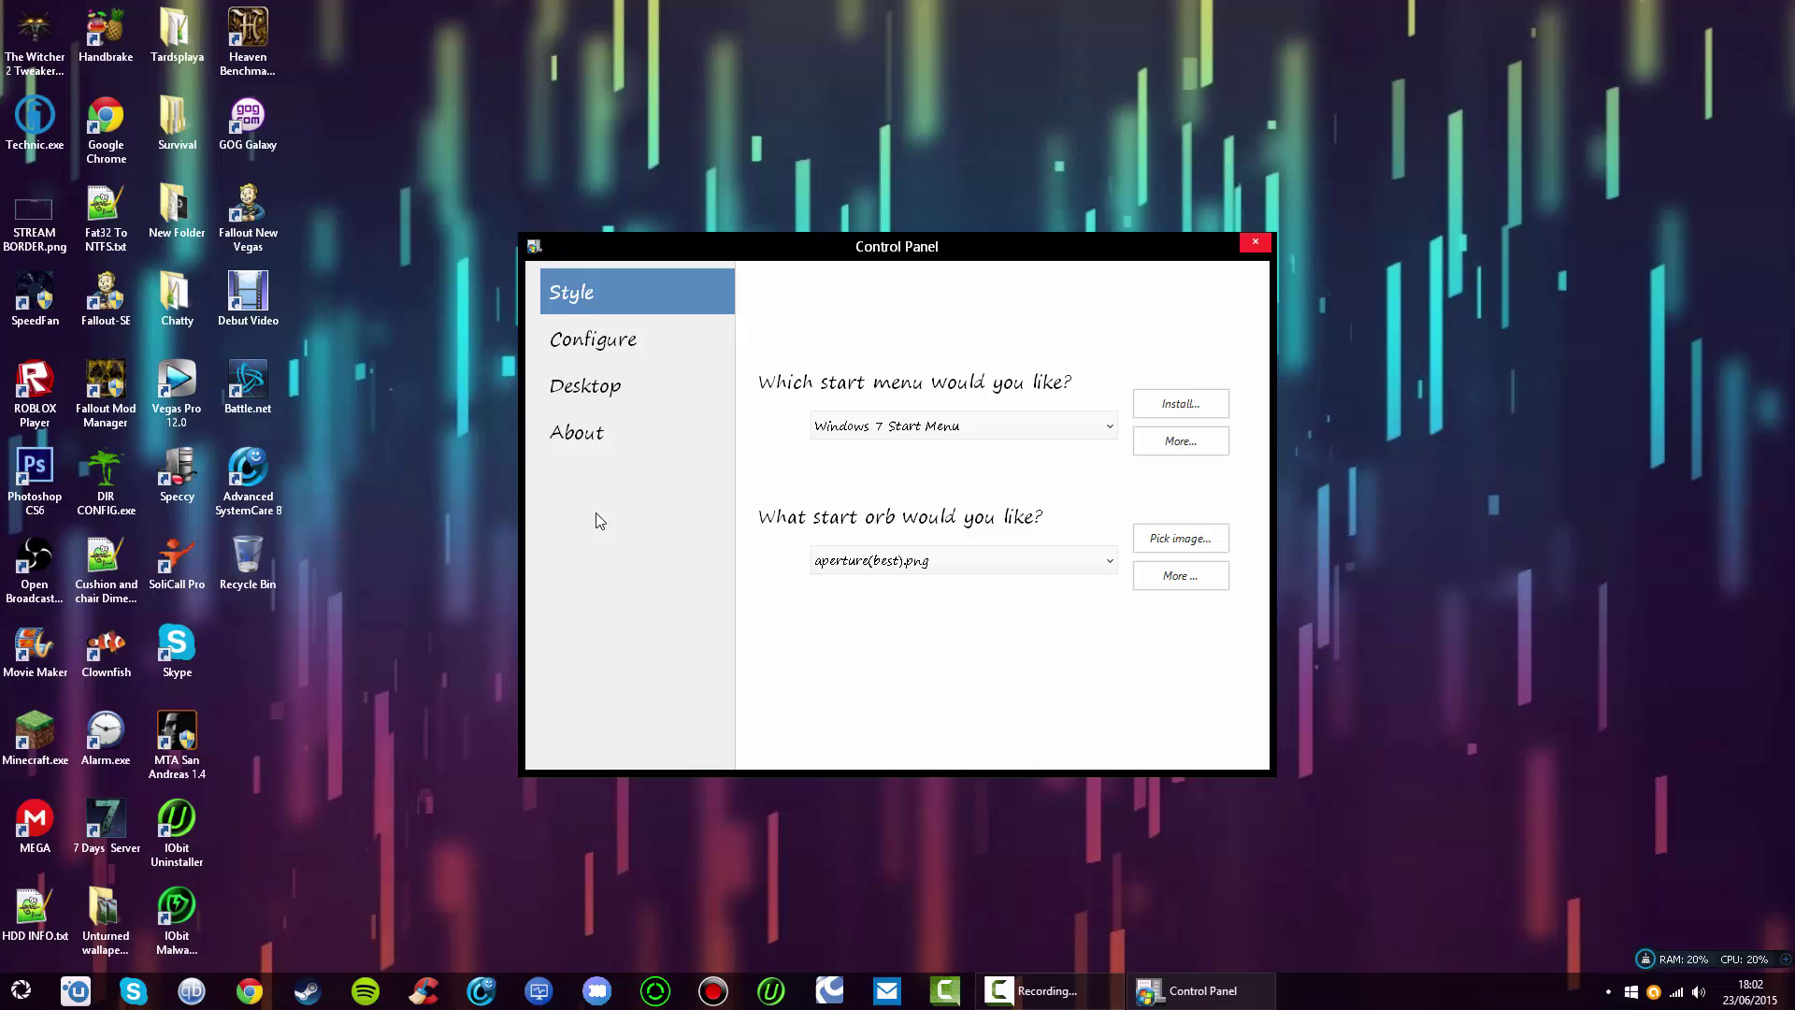
# - Browse the Configure page's start menu shortcut options, then return to the Style page
pyautogui.click(646, 344)
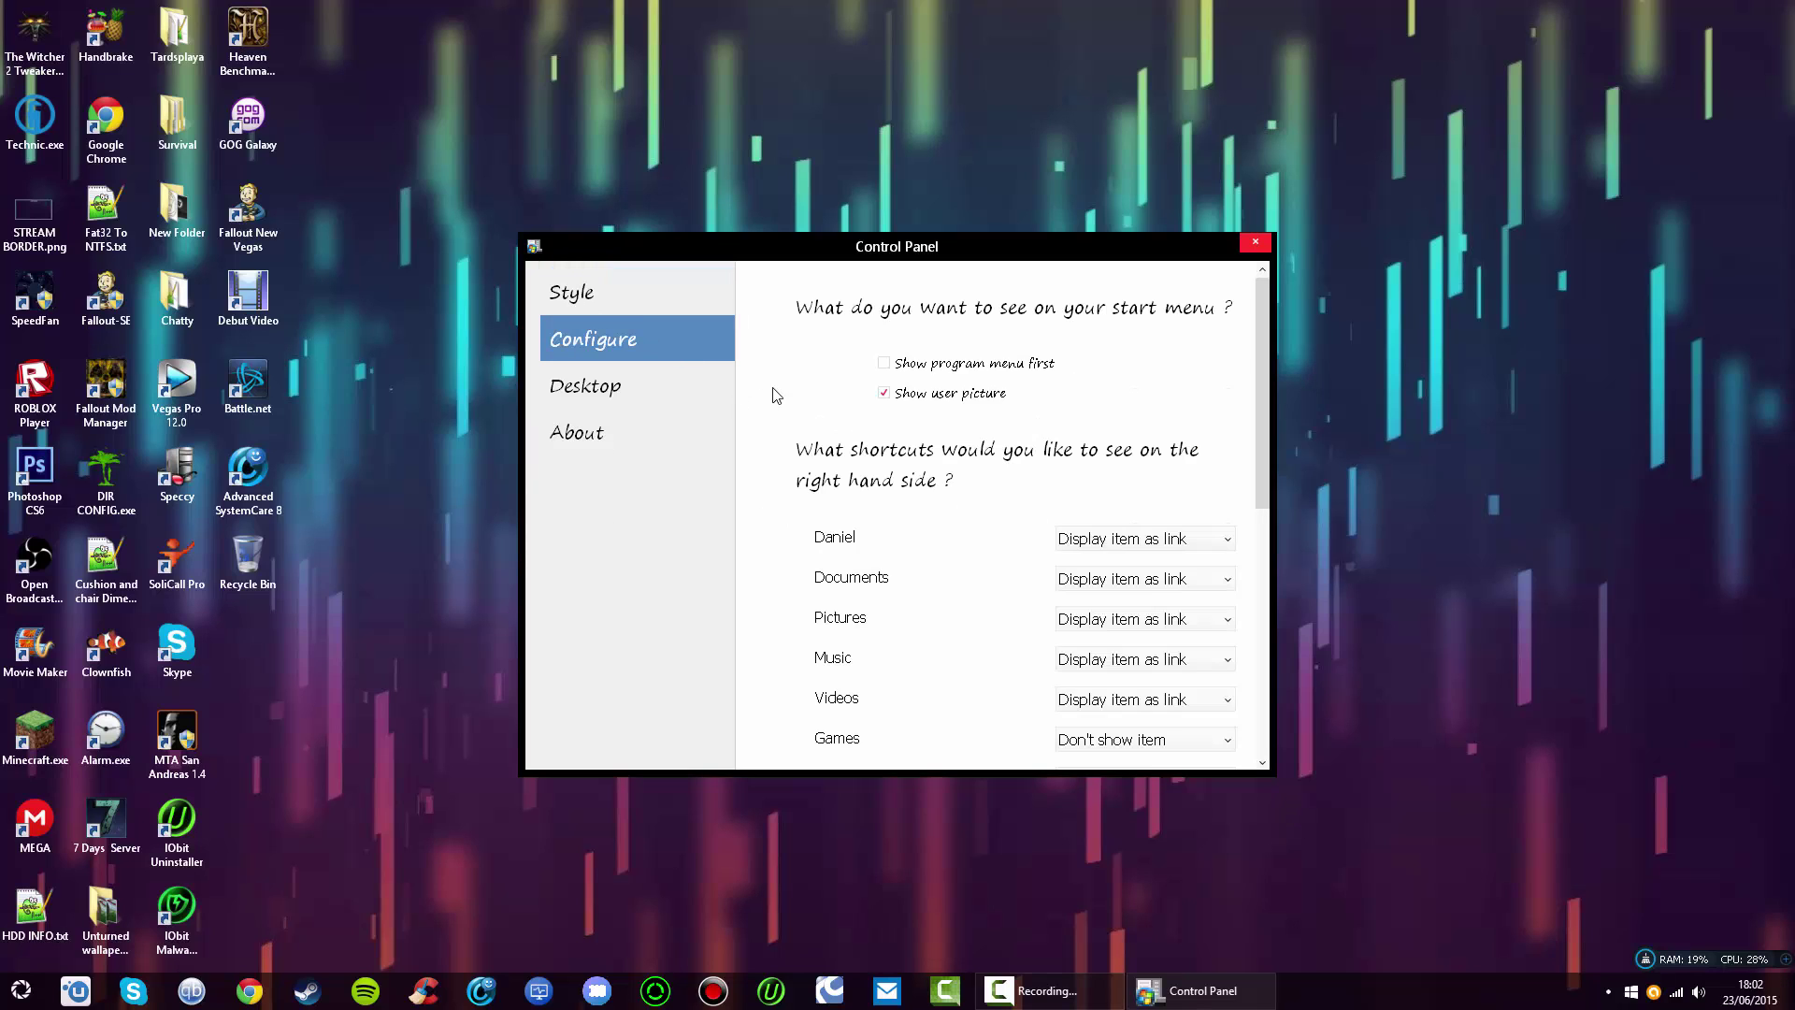
pyautogui.moveTo(1269, 458); pyautogui.dragTo(1259, 697)
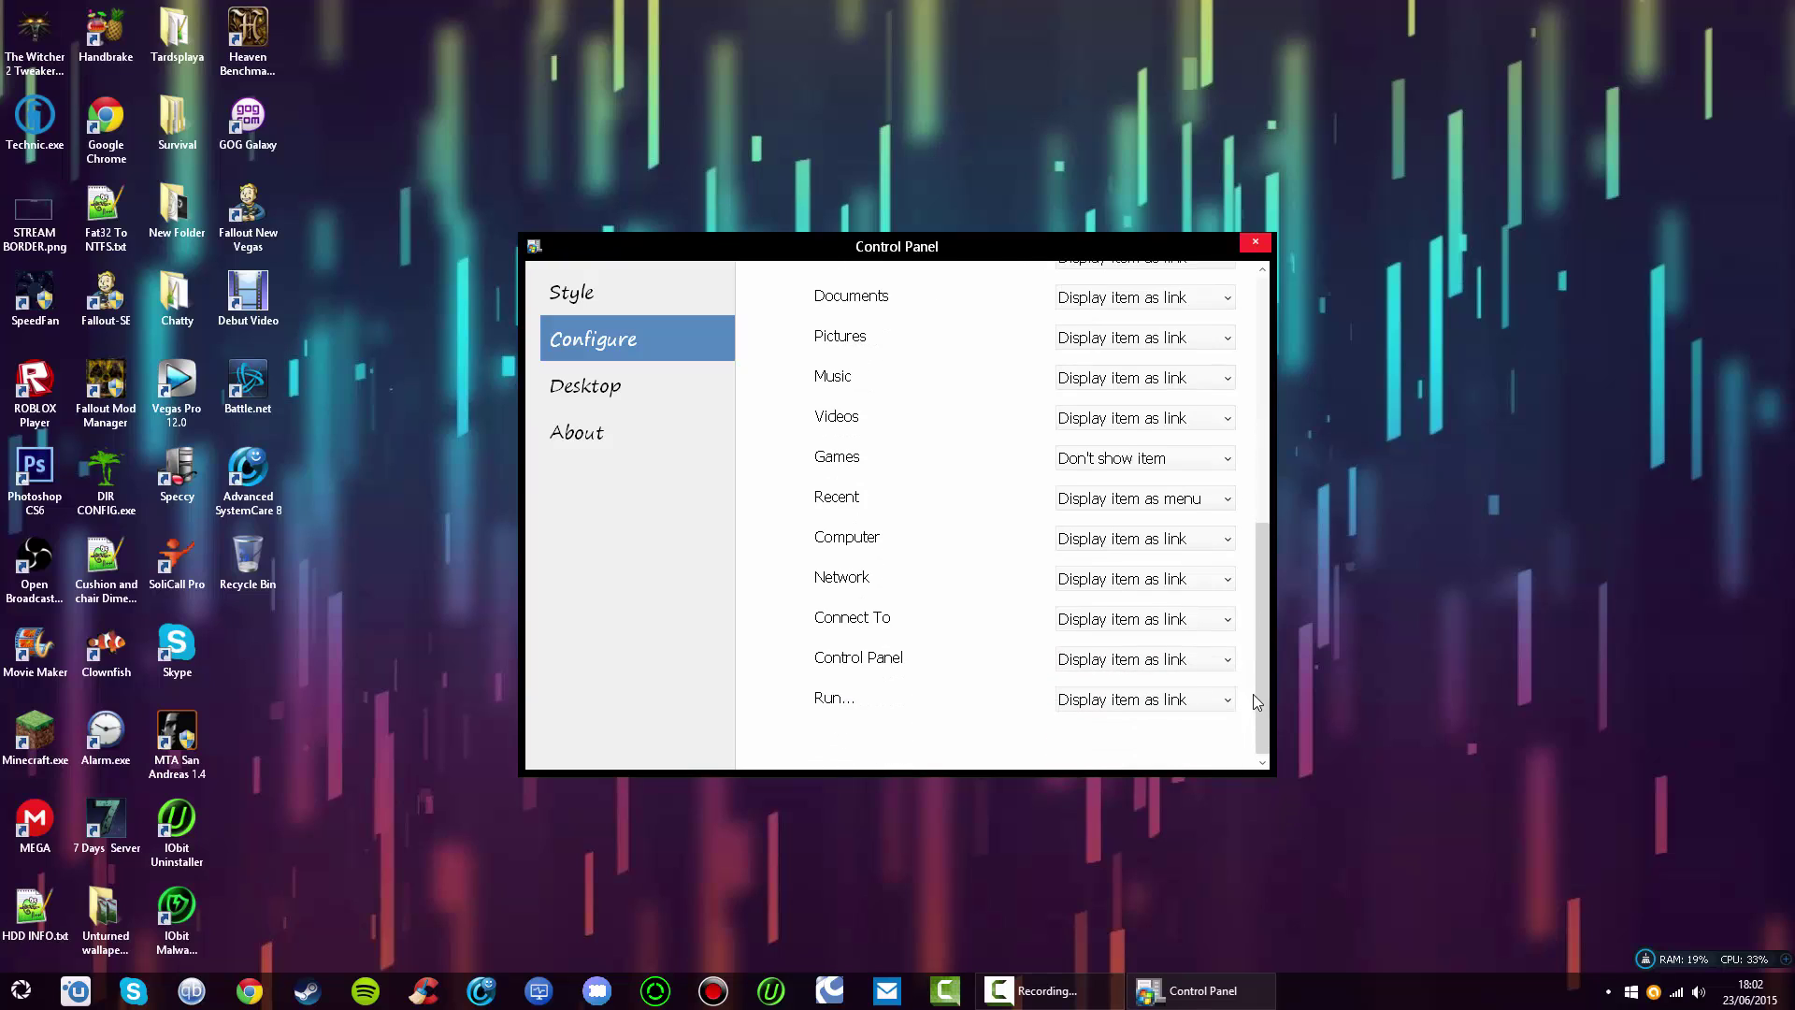
pyautogui.scroll(4, 1226, 664)
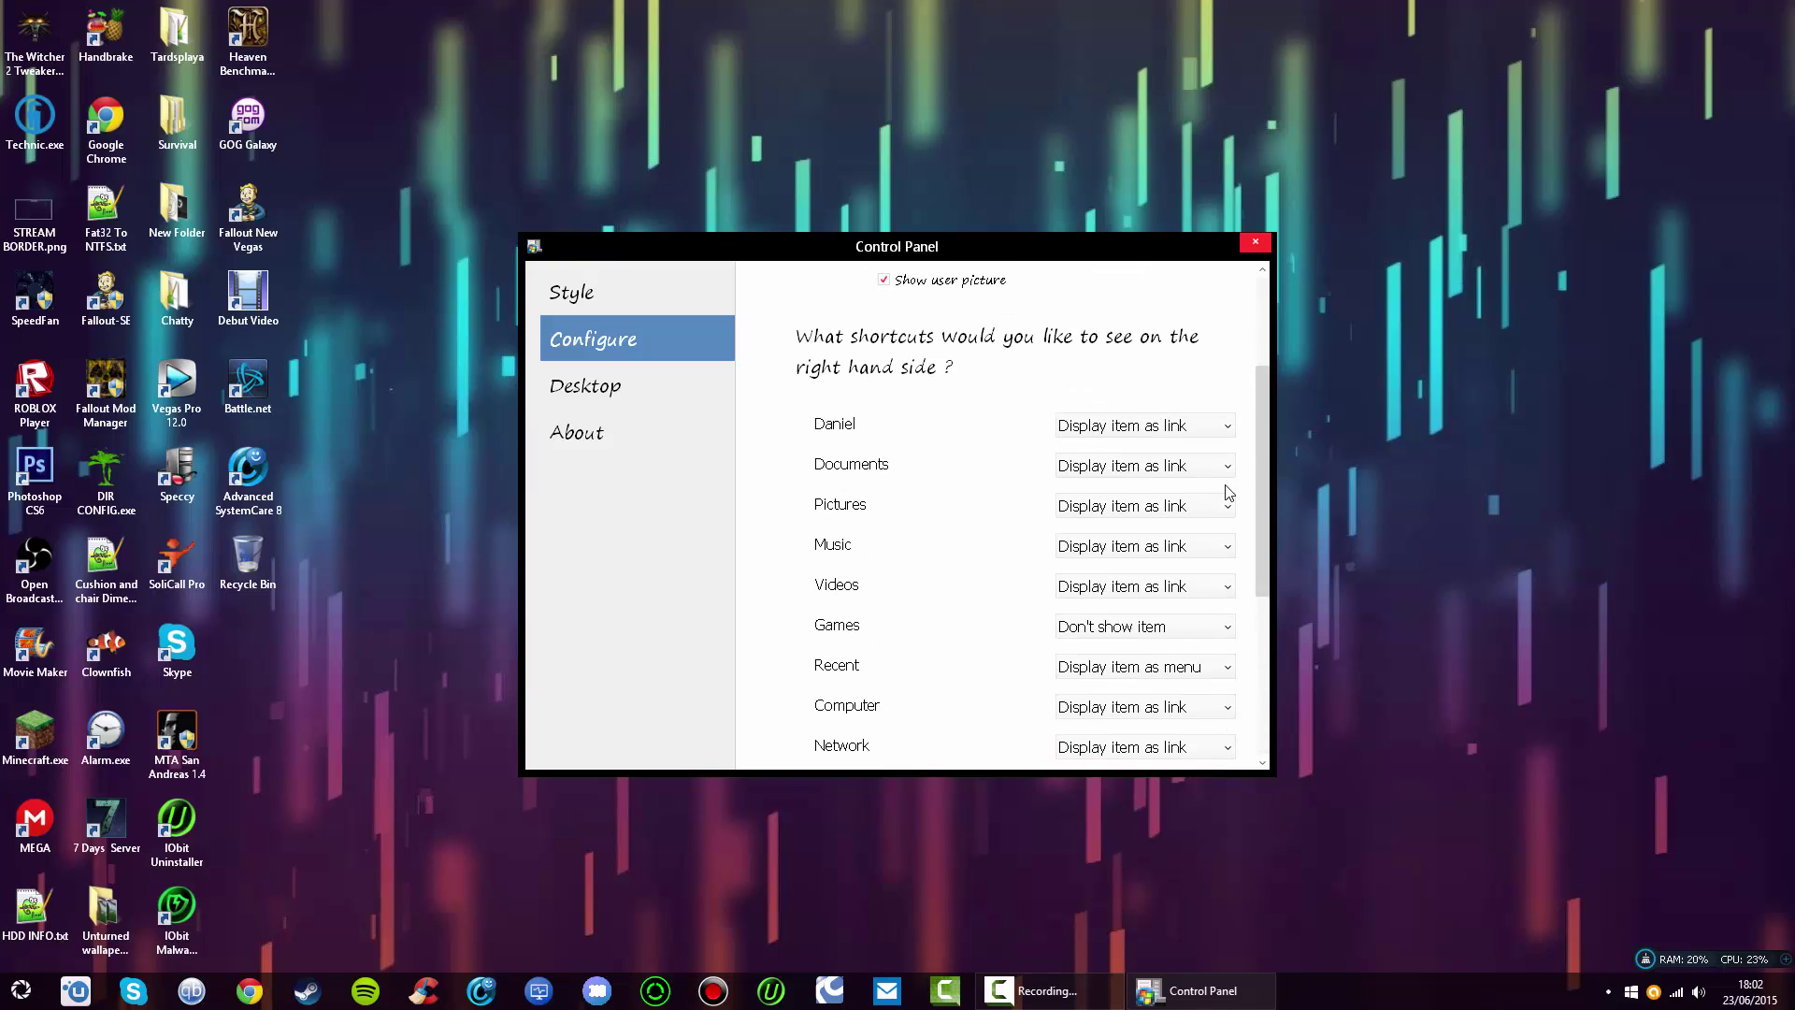
pyautogui.scroll(1, 1226, 440)
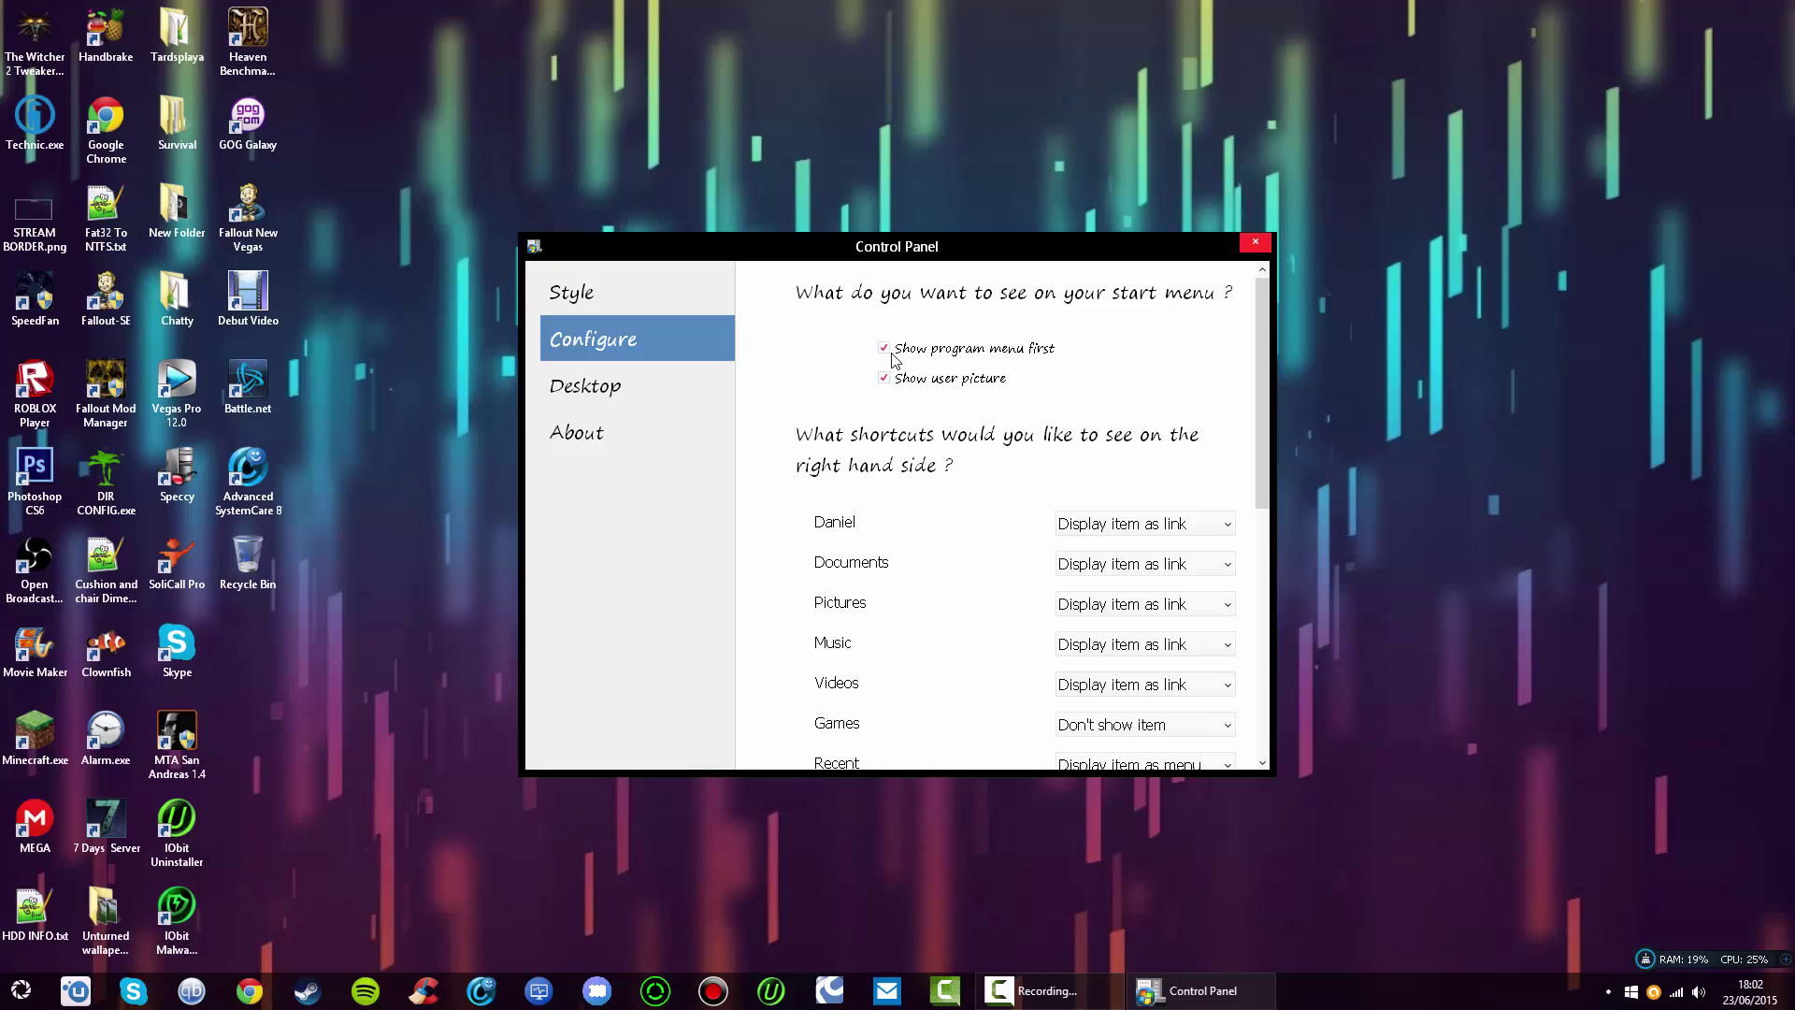
pyautogui.click(580, 308)
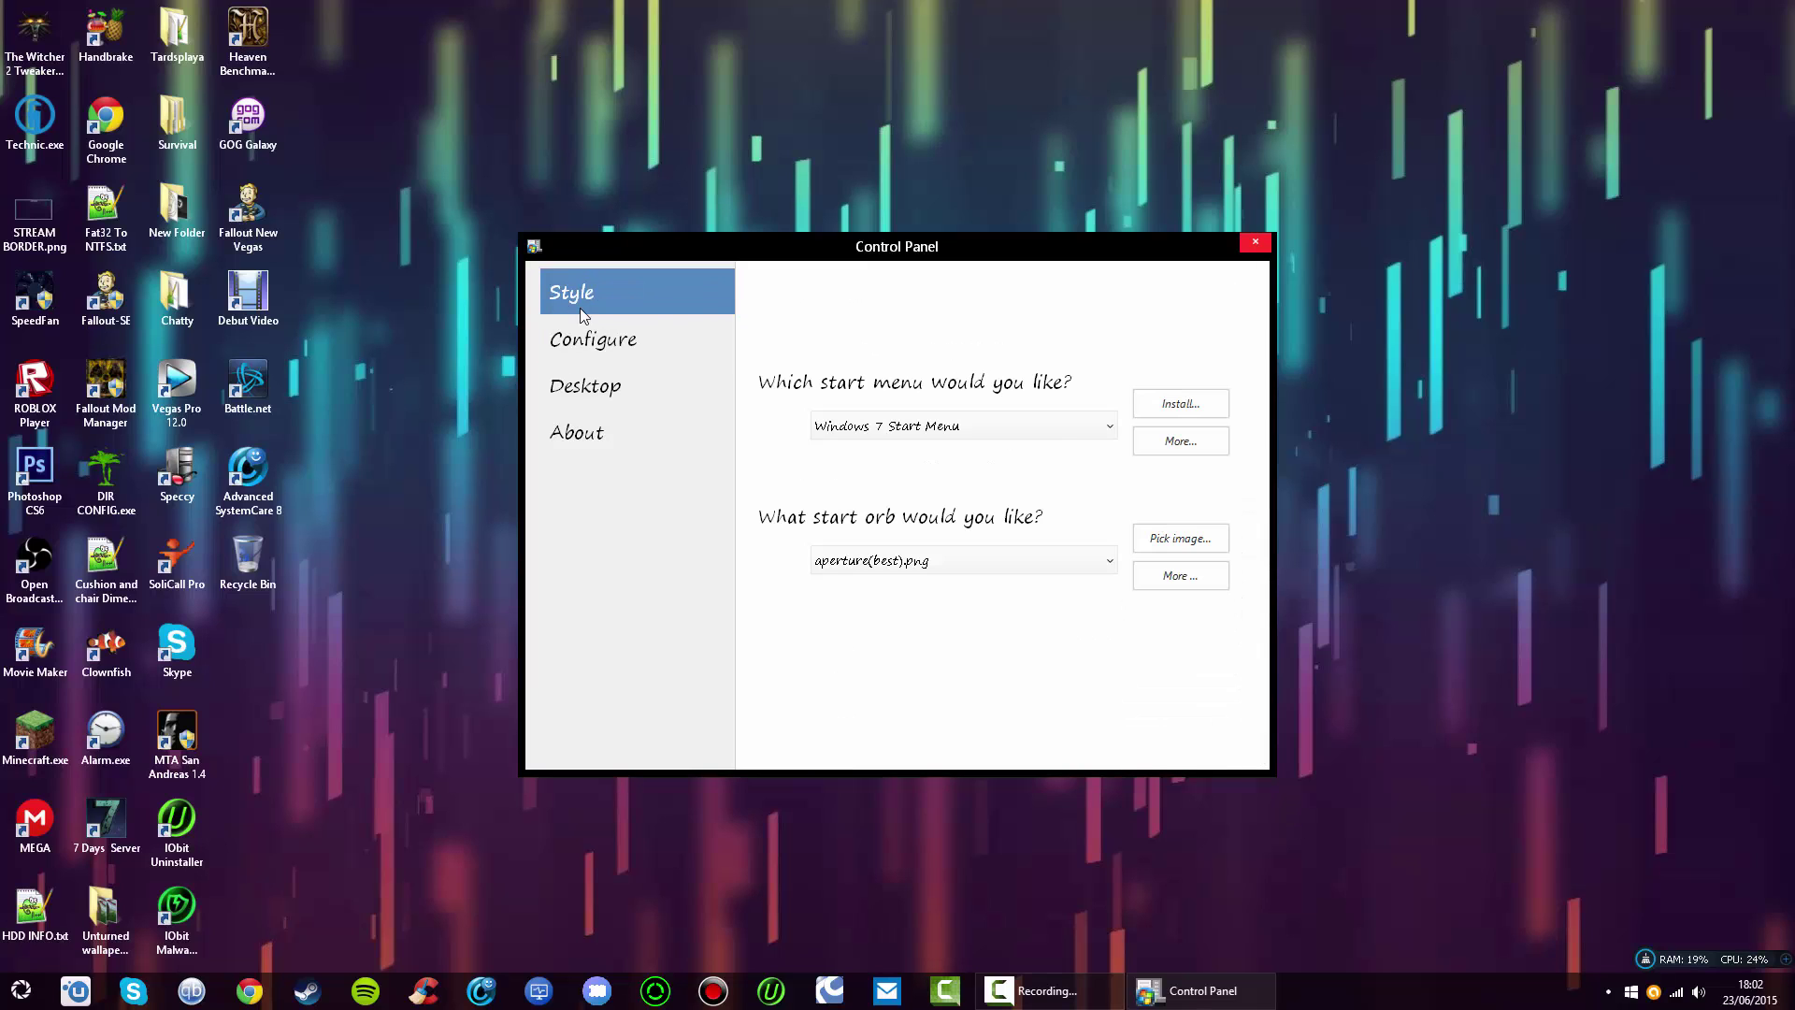
# - Disable all Windows 8 hot corners on the Desktop page and test the Windows key
pyautogui.click(585, 387)
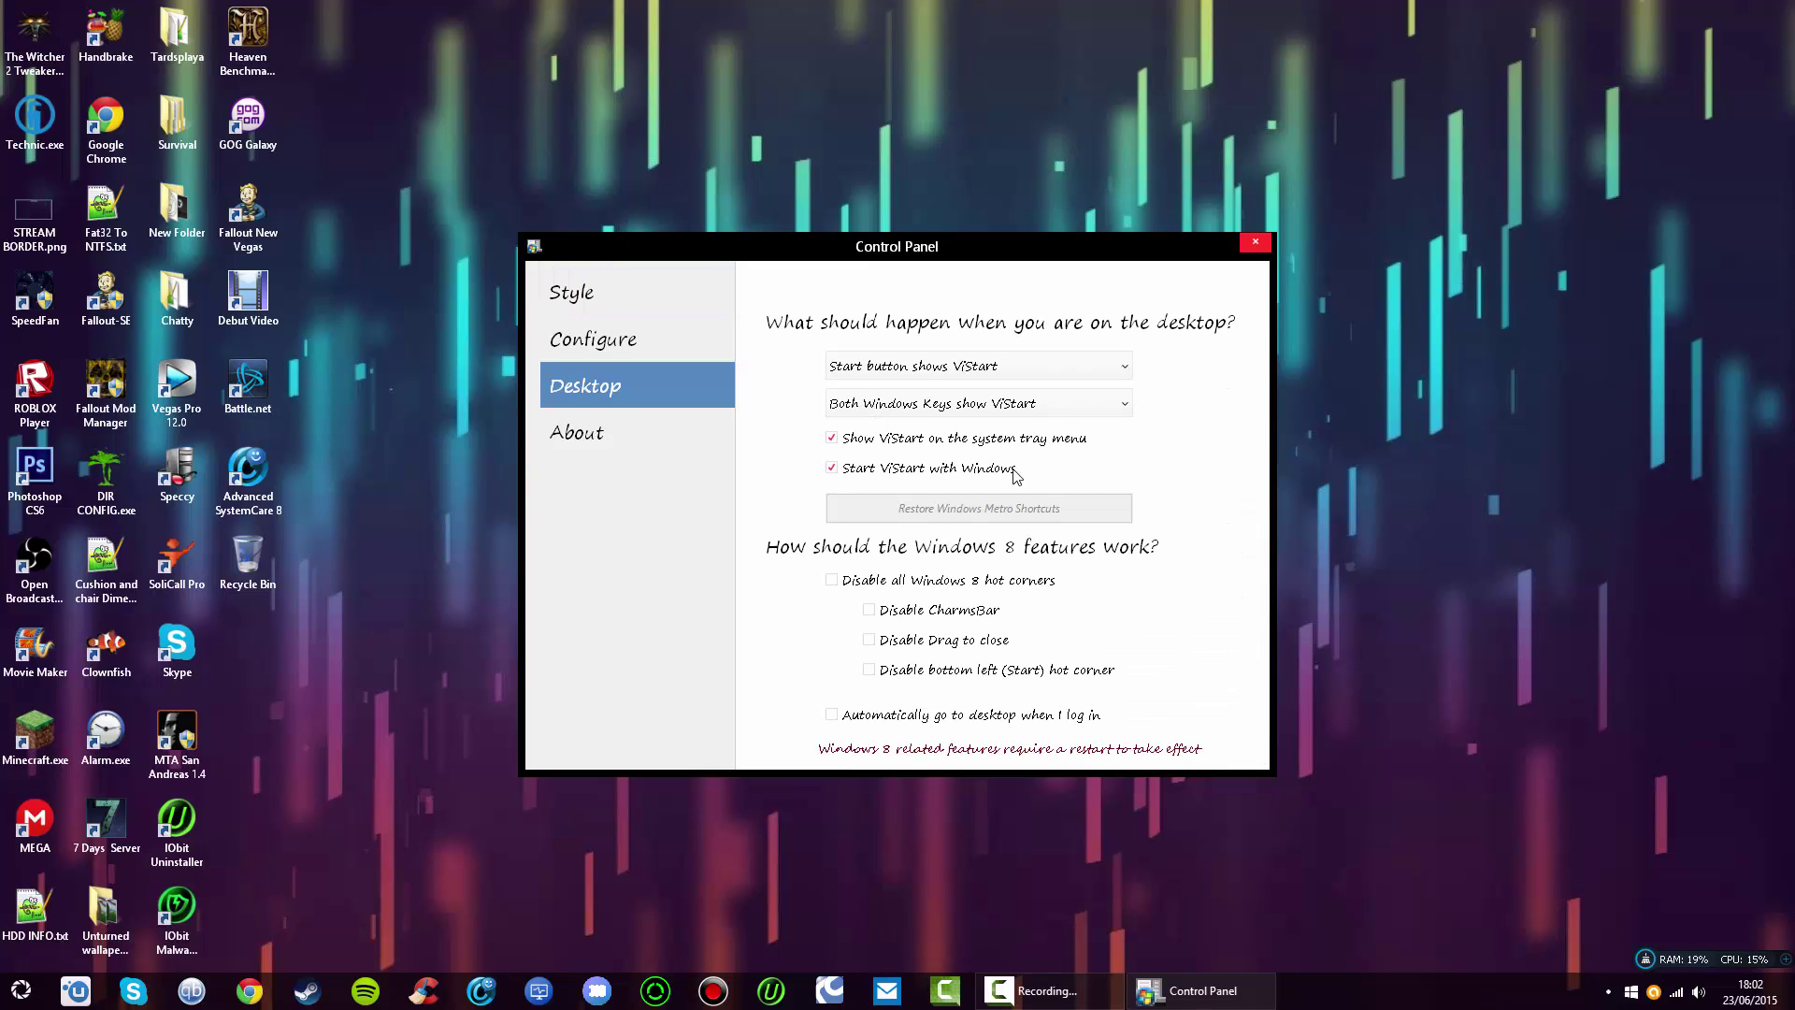
pyautogui.click(860, 580)
pyautogui.press('super')
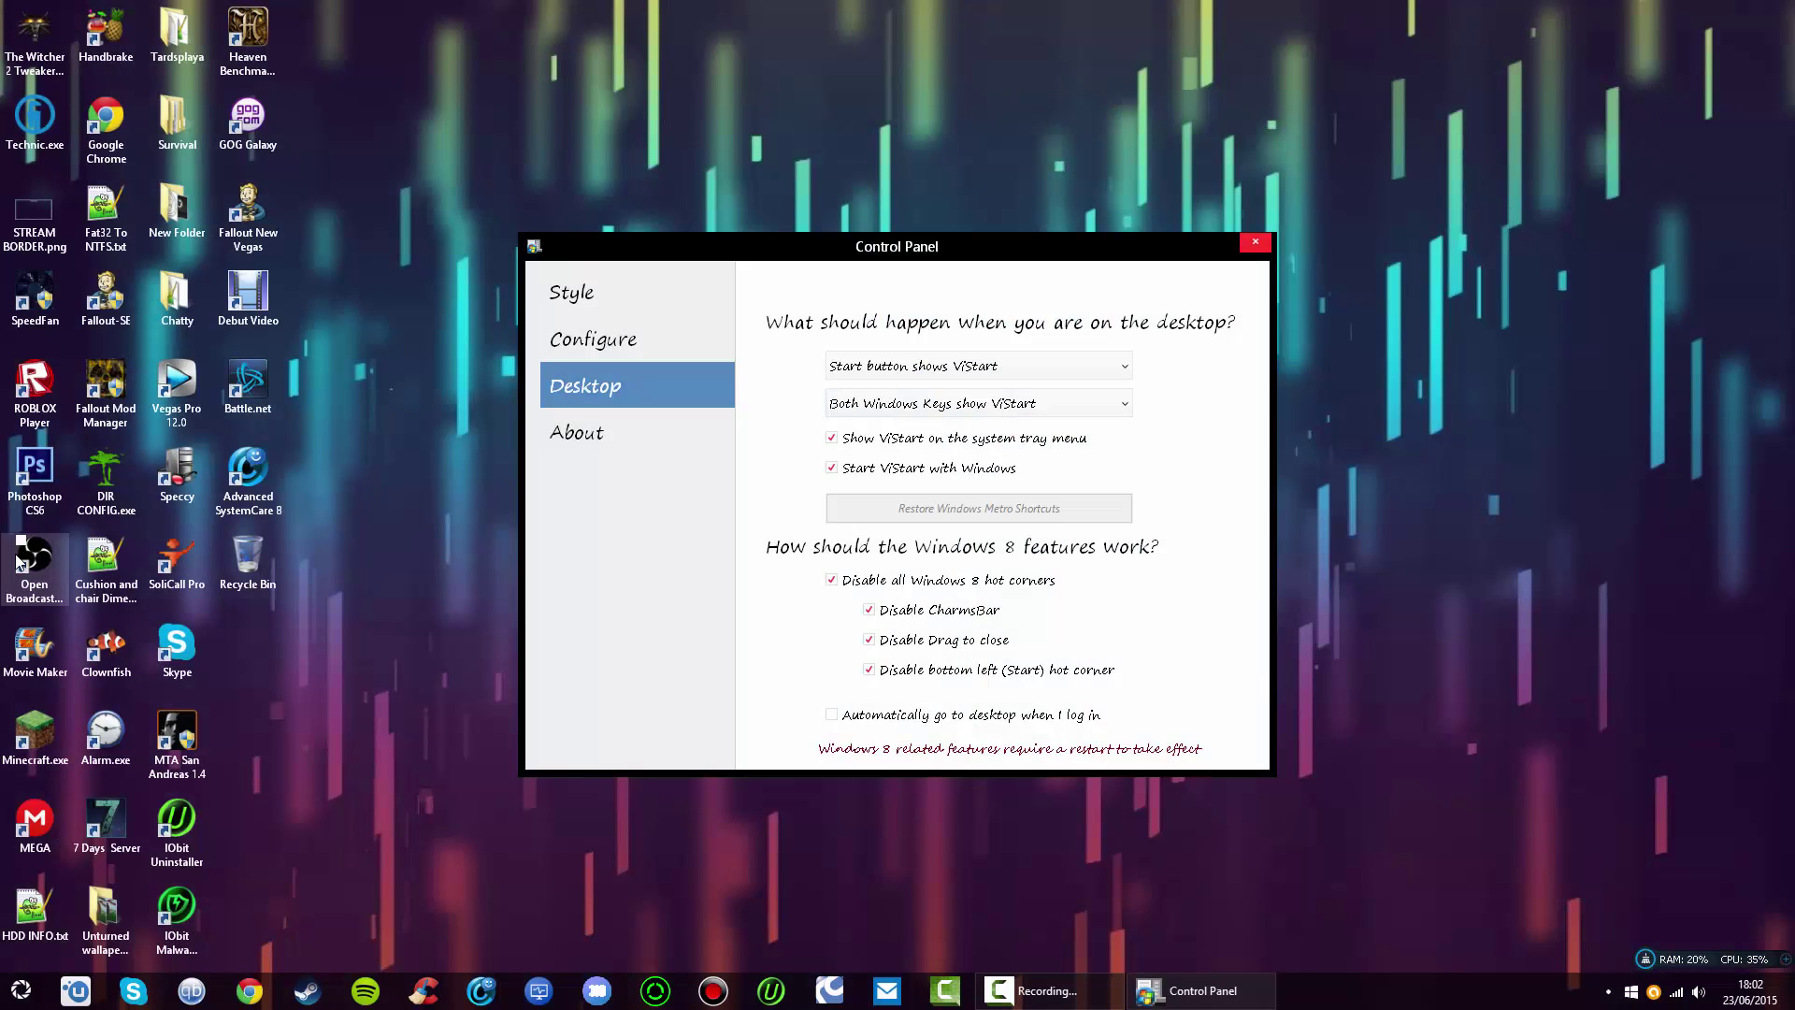
pyautogui.click(25, 989)
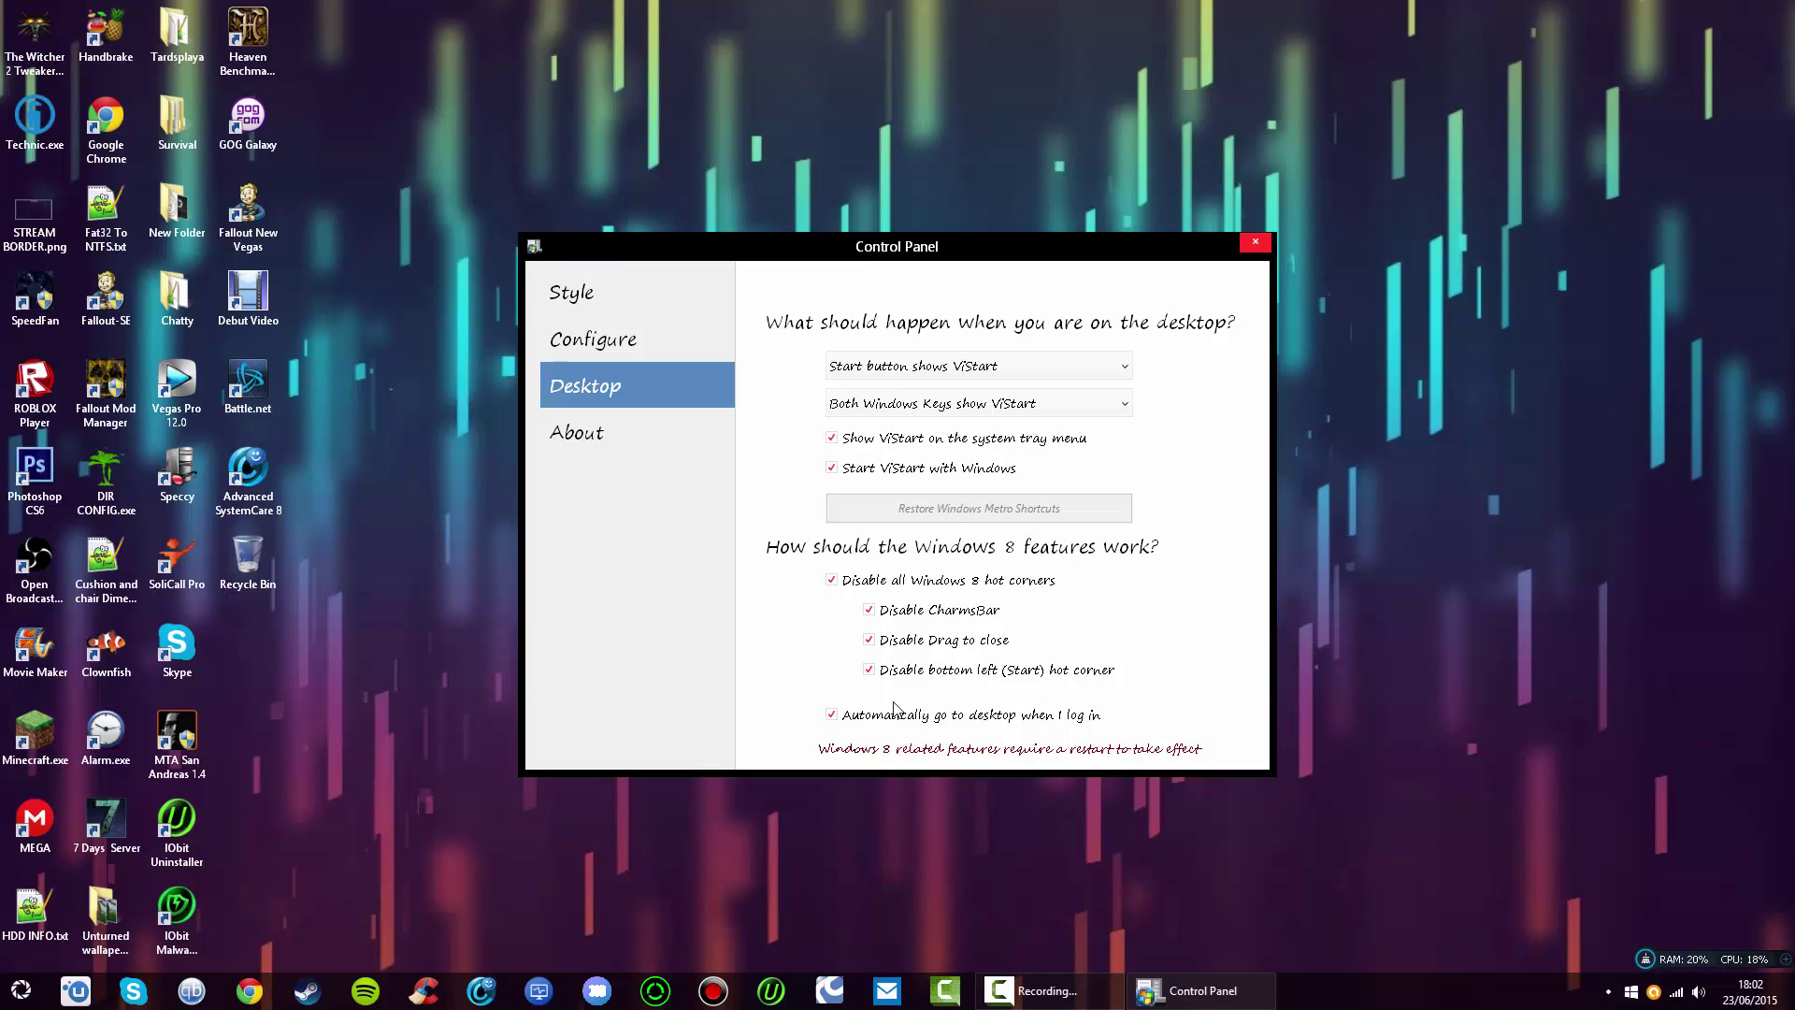
# - Review the Start button and Windows key behaviour settings and confirm the Windows key opens ViStart
pyautogui.click(926, 369)
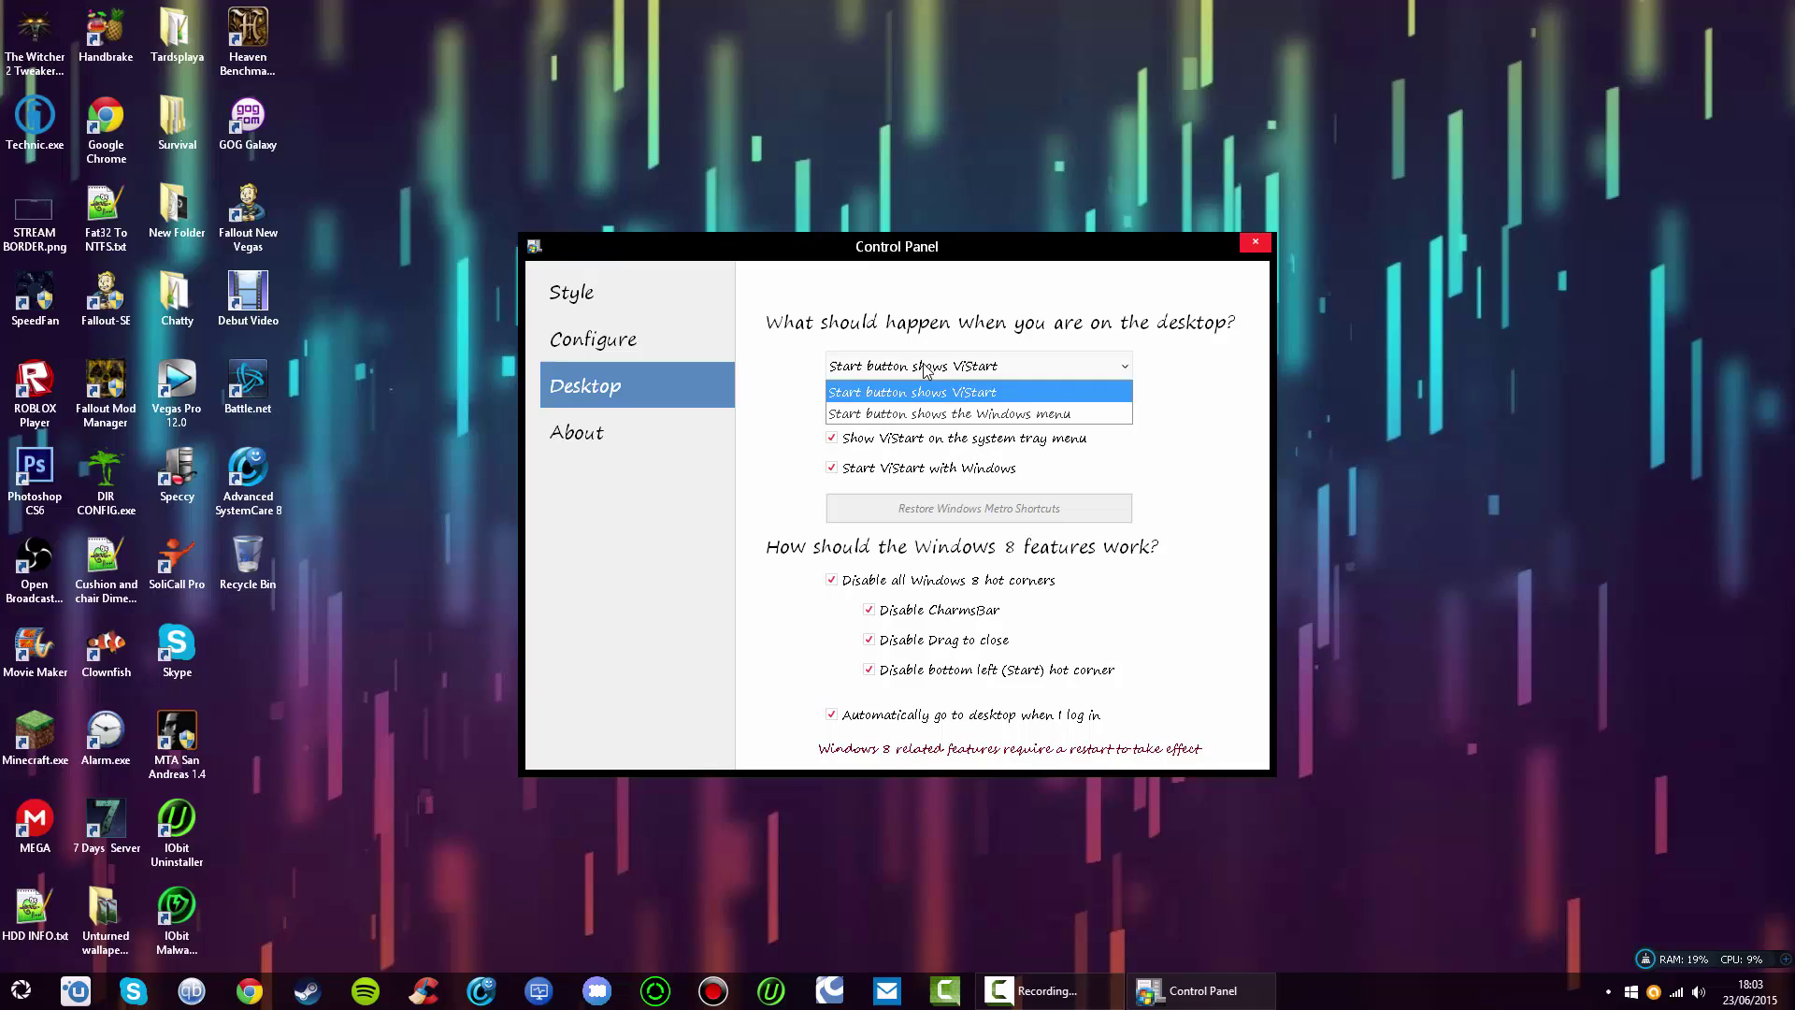
pyautogui.click(925, 369)
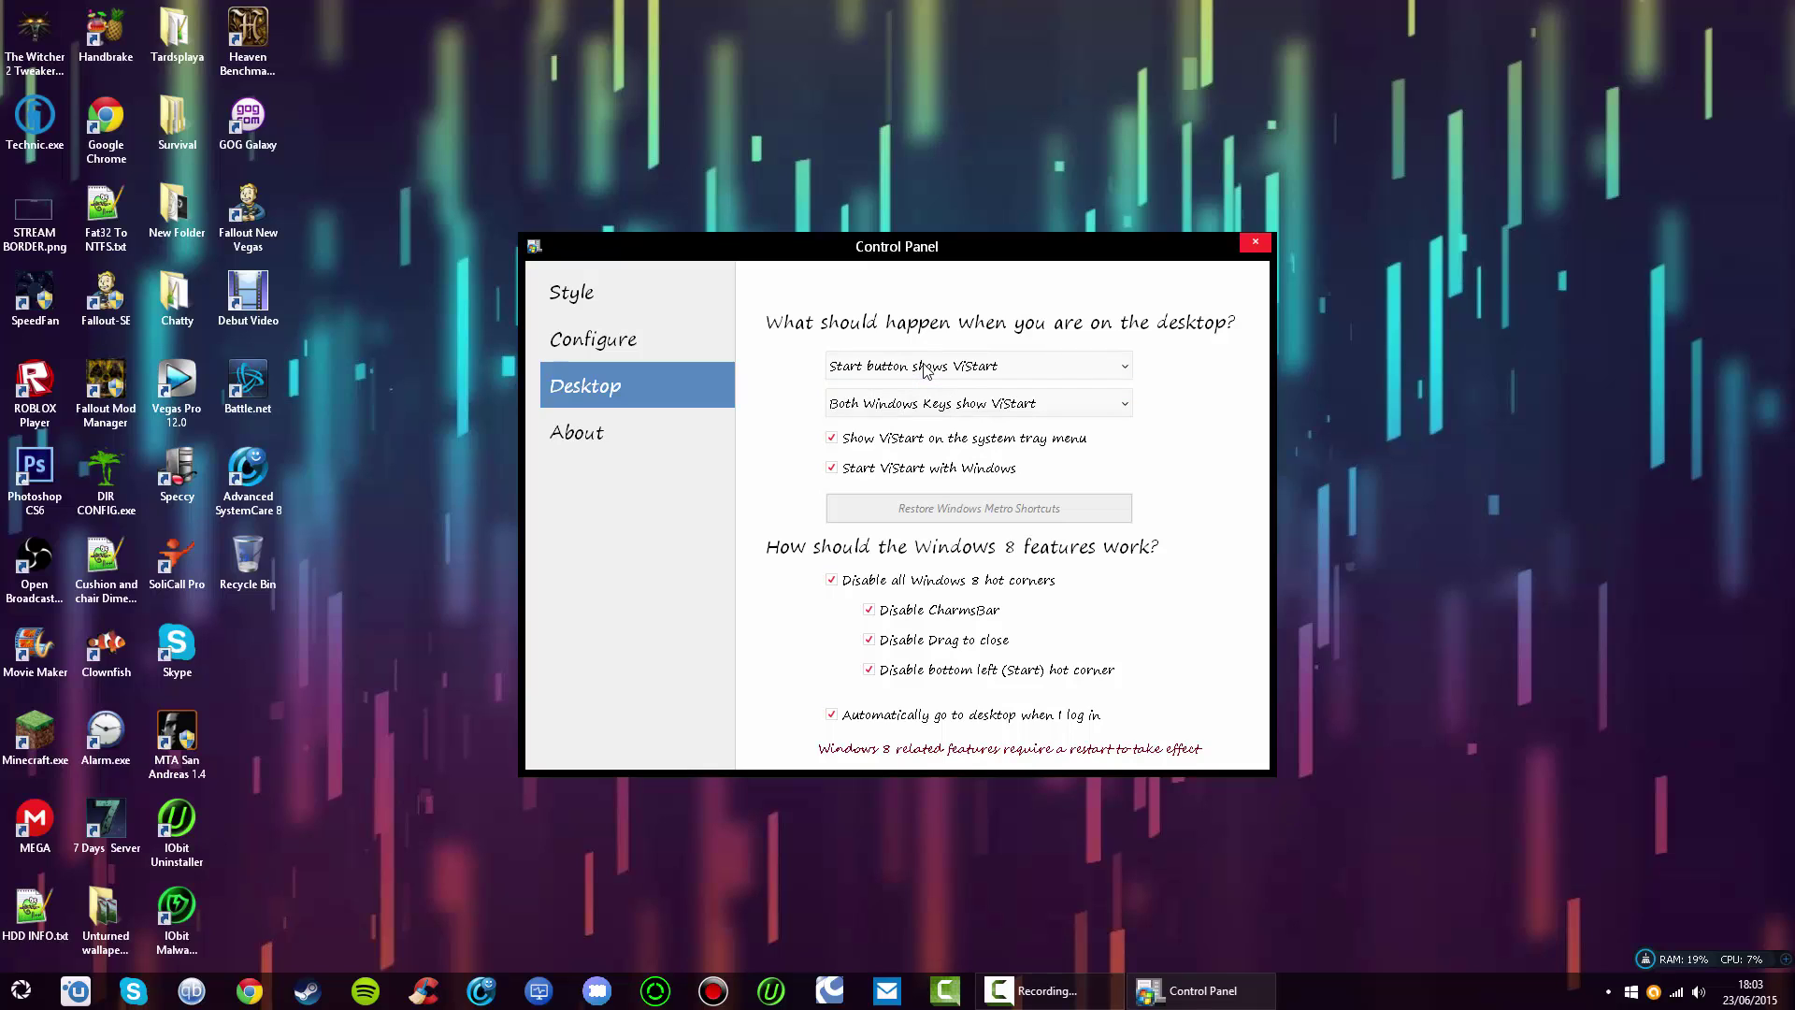
pyautogui.click(924, 368)
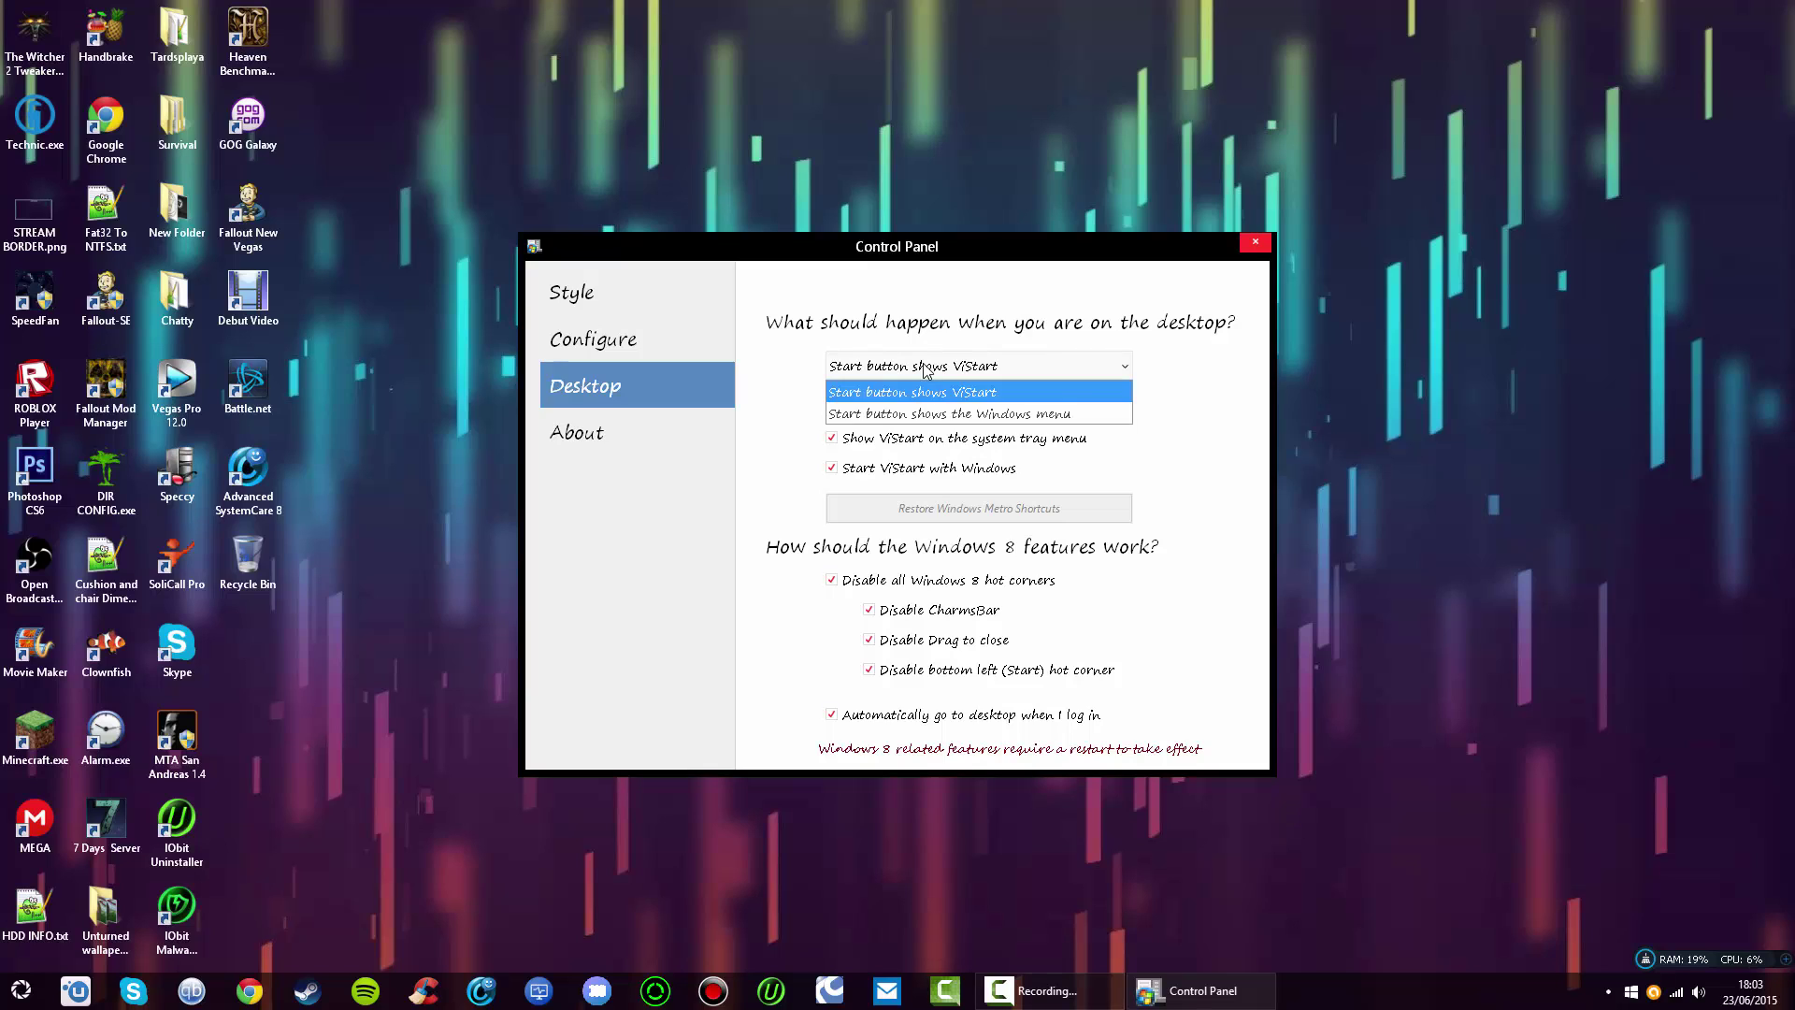
pyautogui.click(924, 368)
pyautogui.click(962, 411)
pyautogui.click(962, 411)
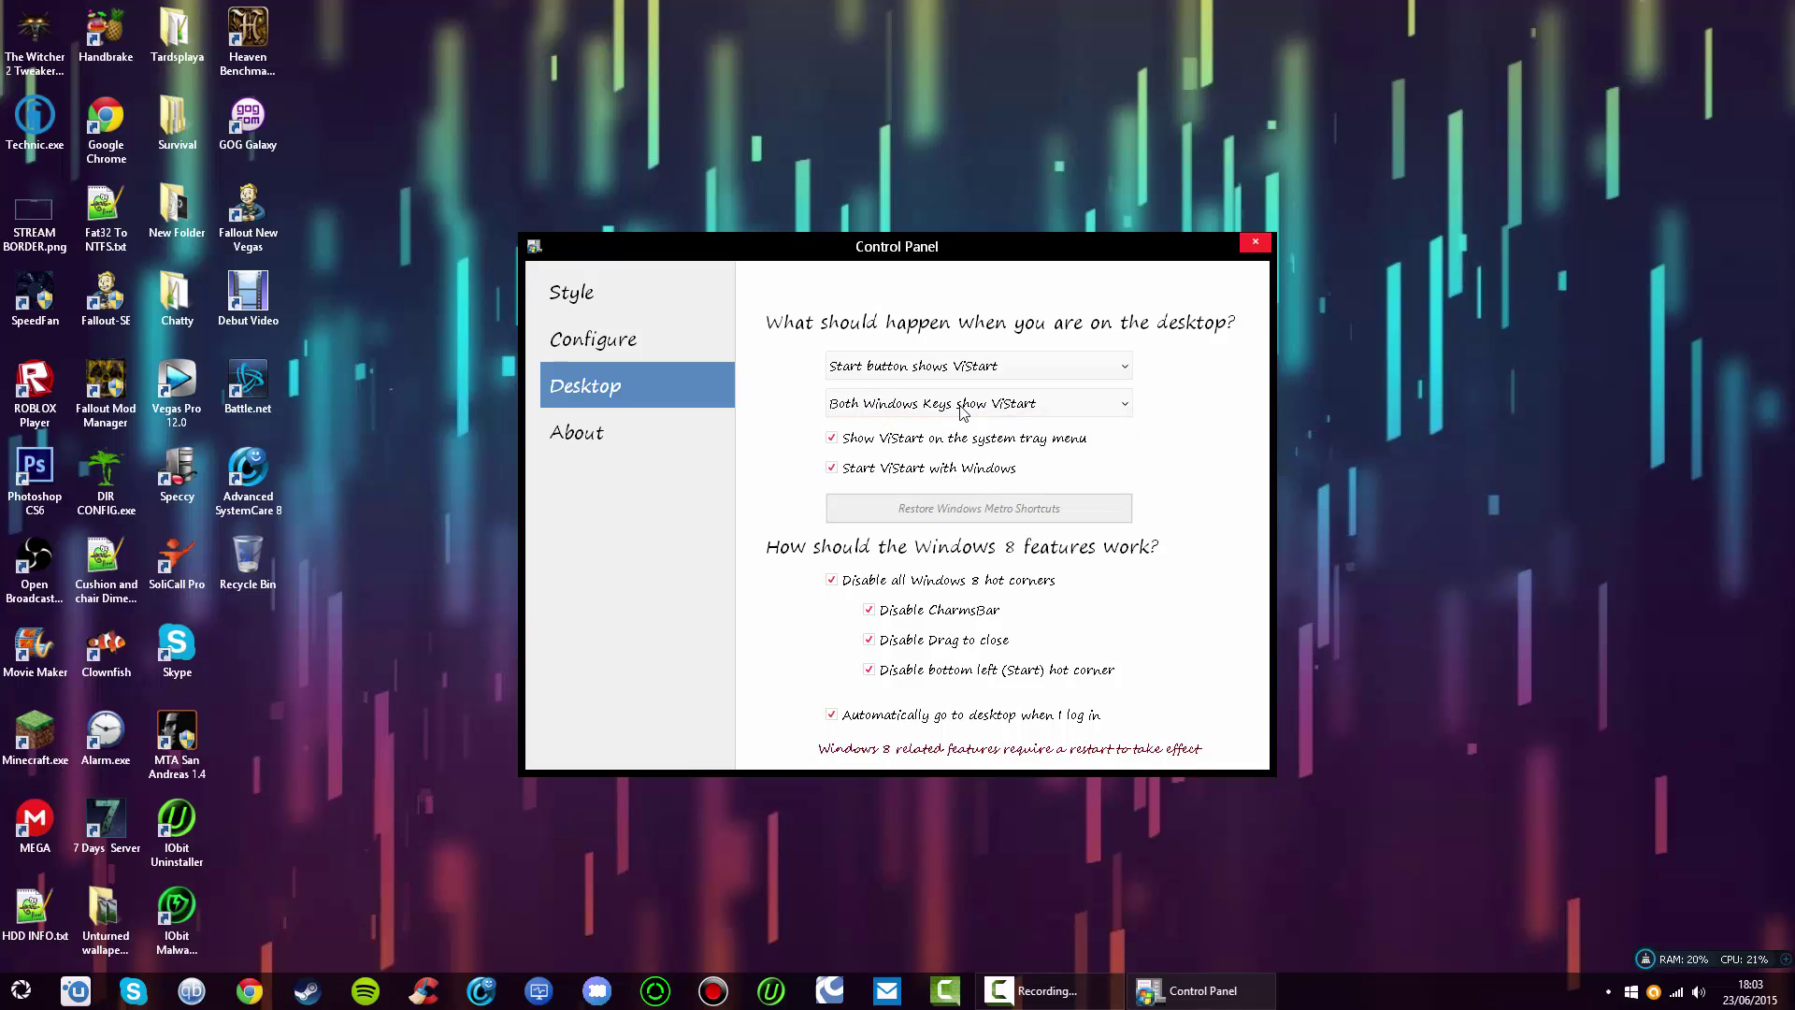
pyautogui.press('super')
pyautogui.press('super')
pyautogui.press('super')
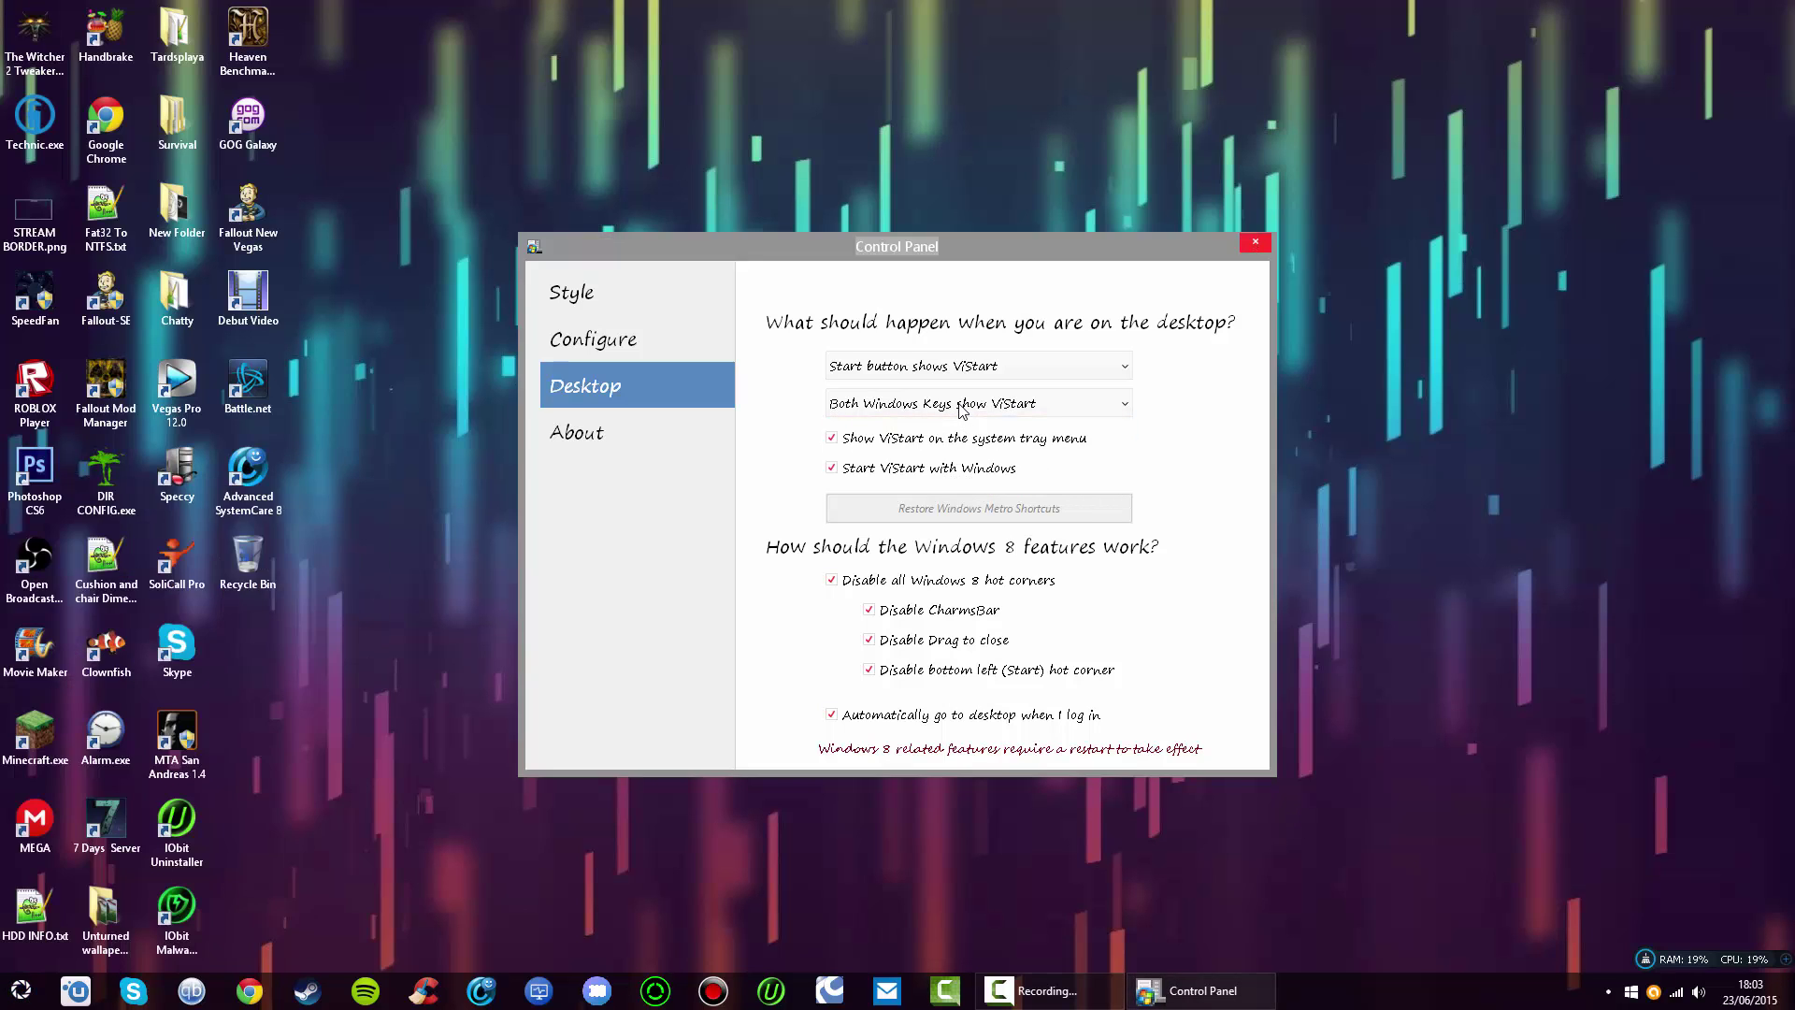
pyautogui.press('super')
pyautogui.press('super')
pyautogui.press('super')
pyautogui.press('super')
pyautogui.press('super')
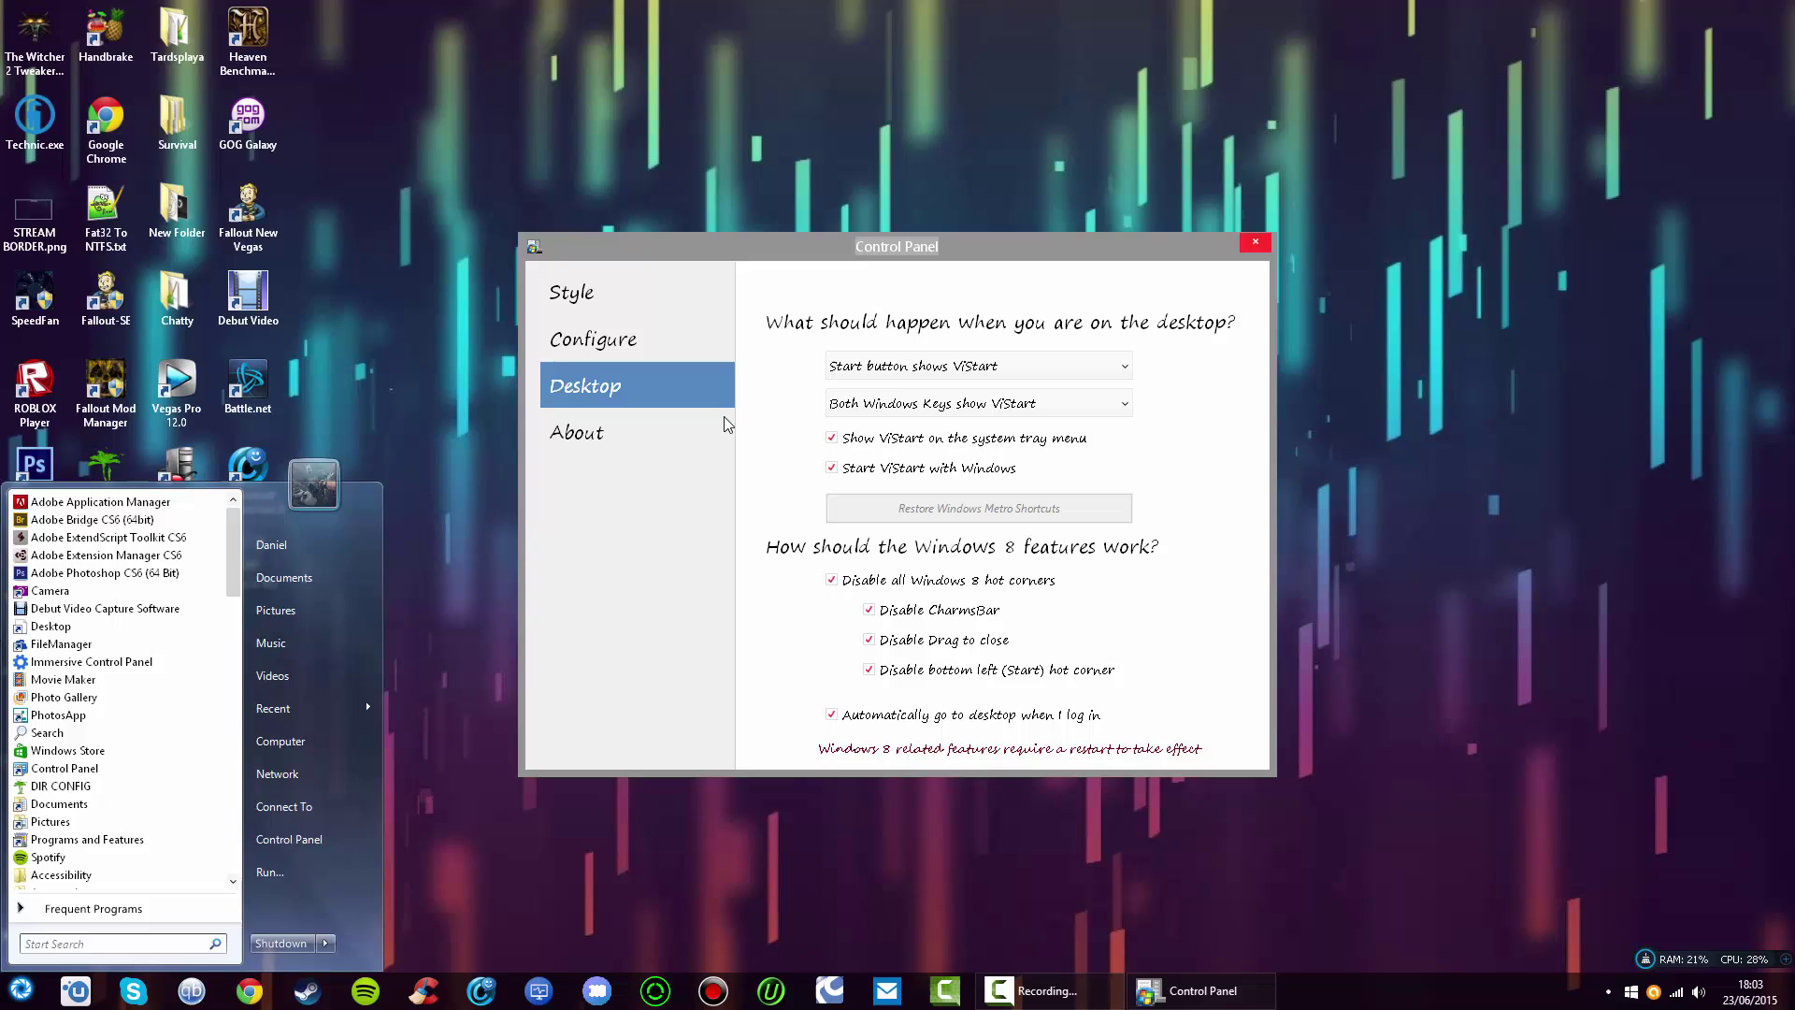
pyautogui.press('super')
pyautogui.press('super')
pyautogui.press('super')
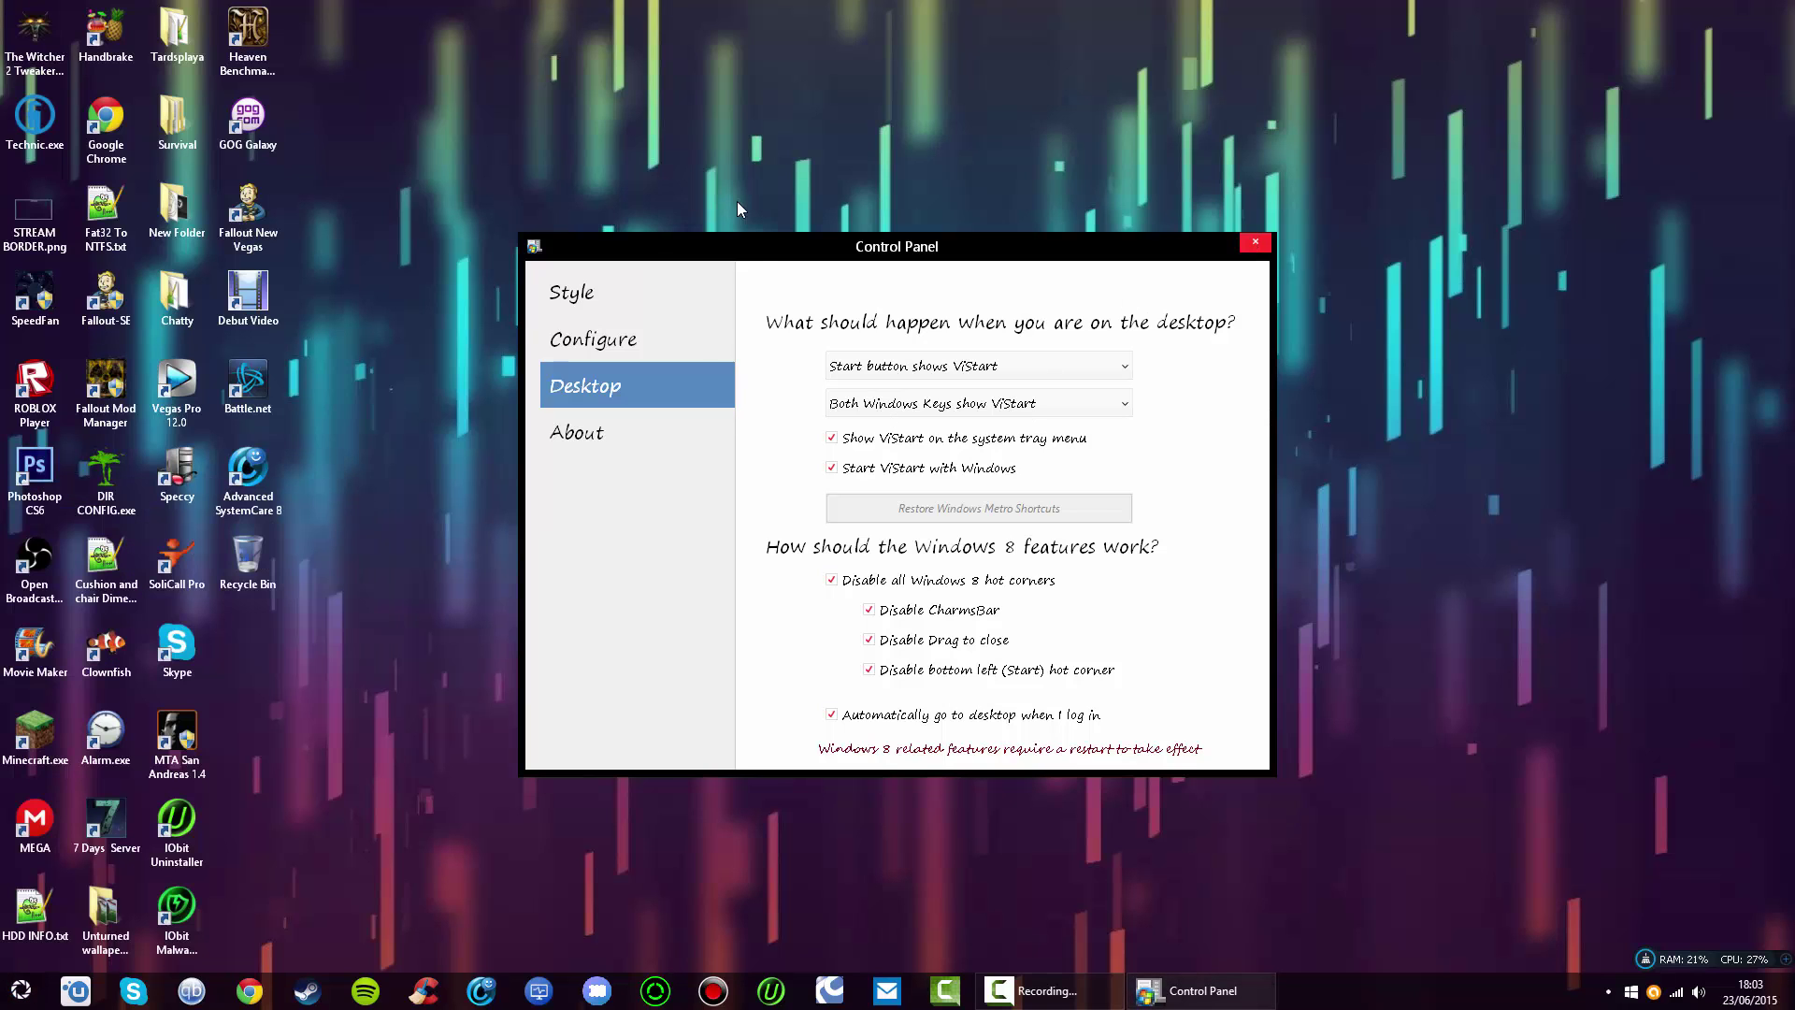
pyautogui.moveTo(730, 239); pyautogui.dragTo(718, 314)
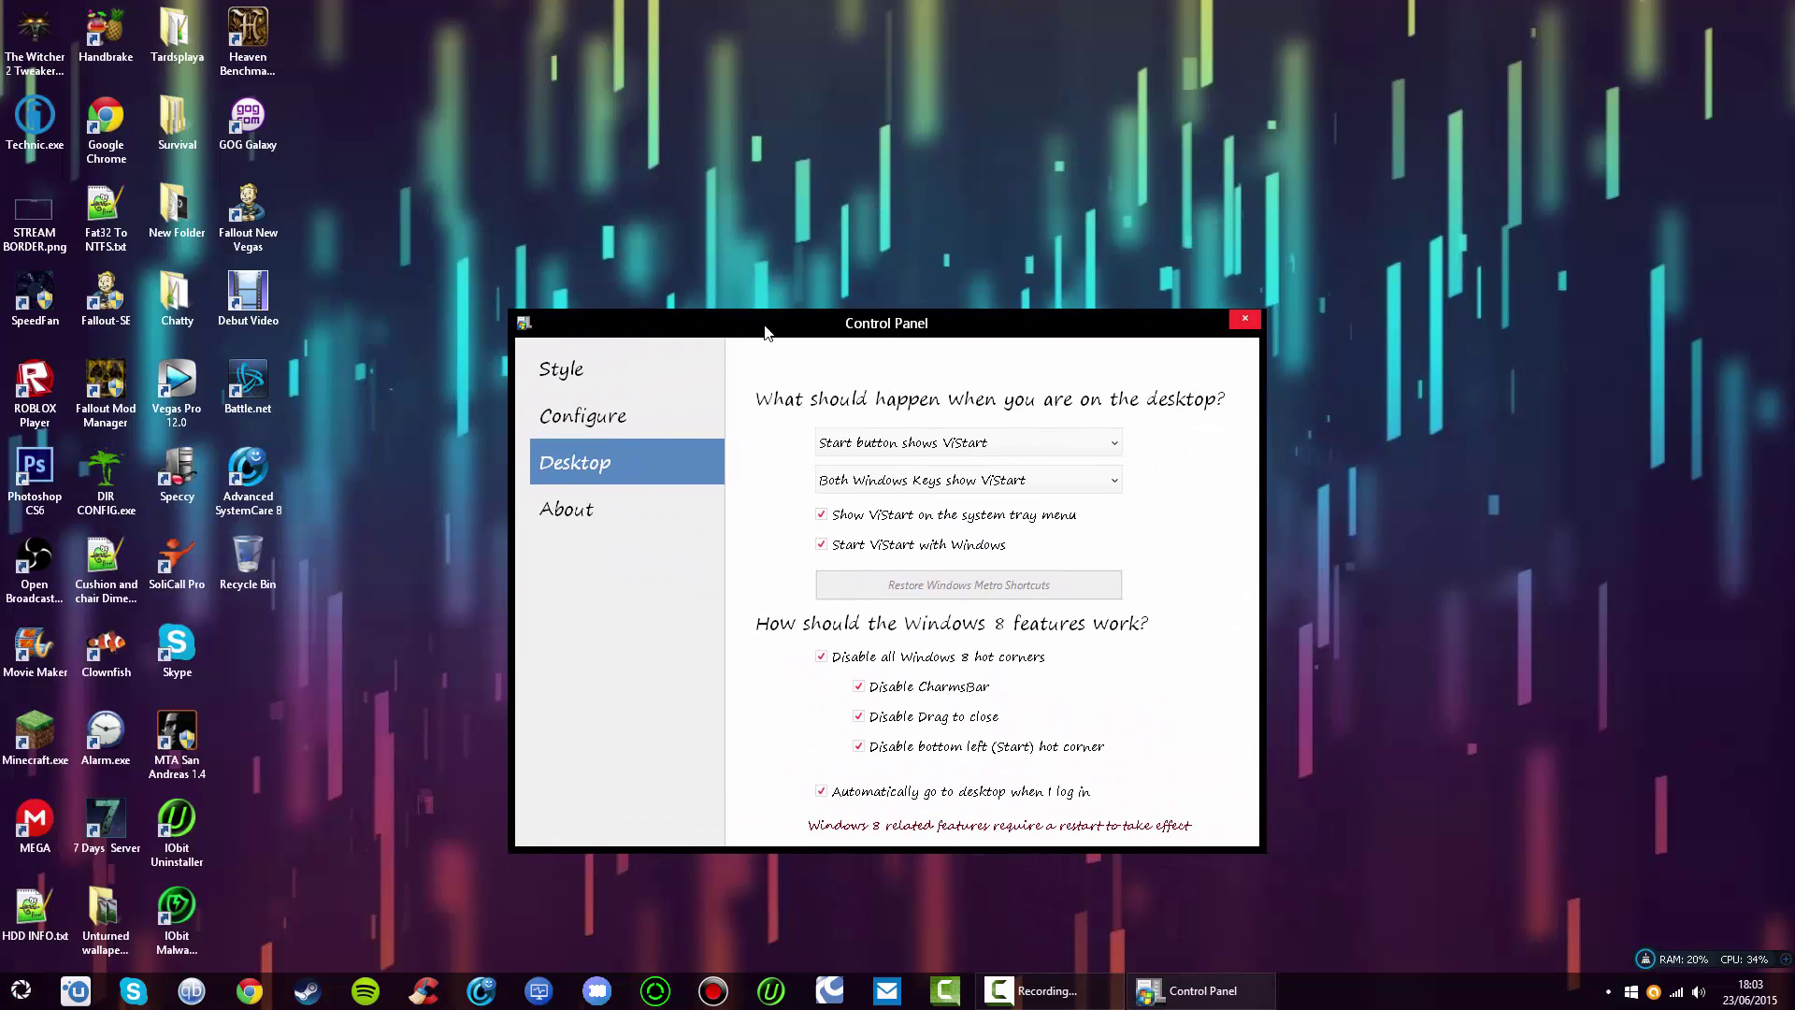
# - Close the ViStart Control Panel and open the new start menu, switching between frequent and all programs
pyautogui.click(1243, 318)
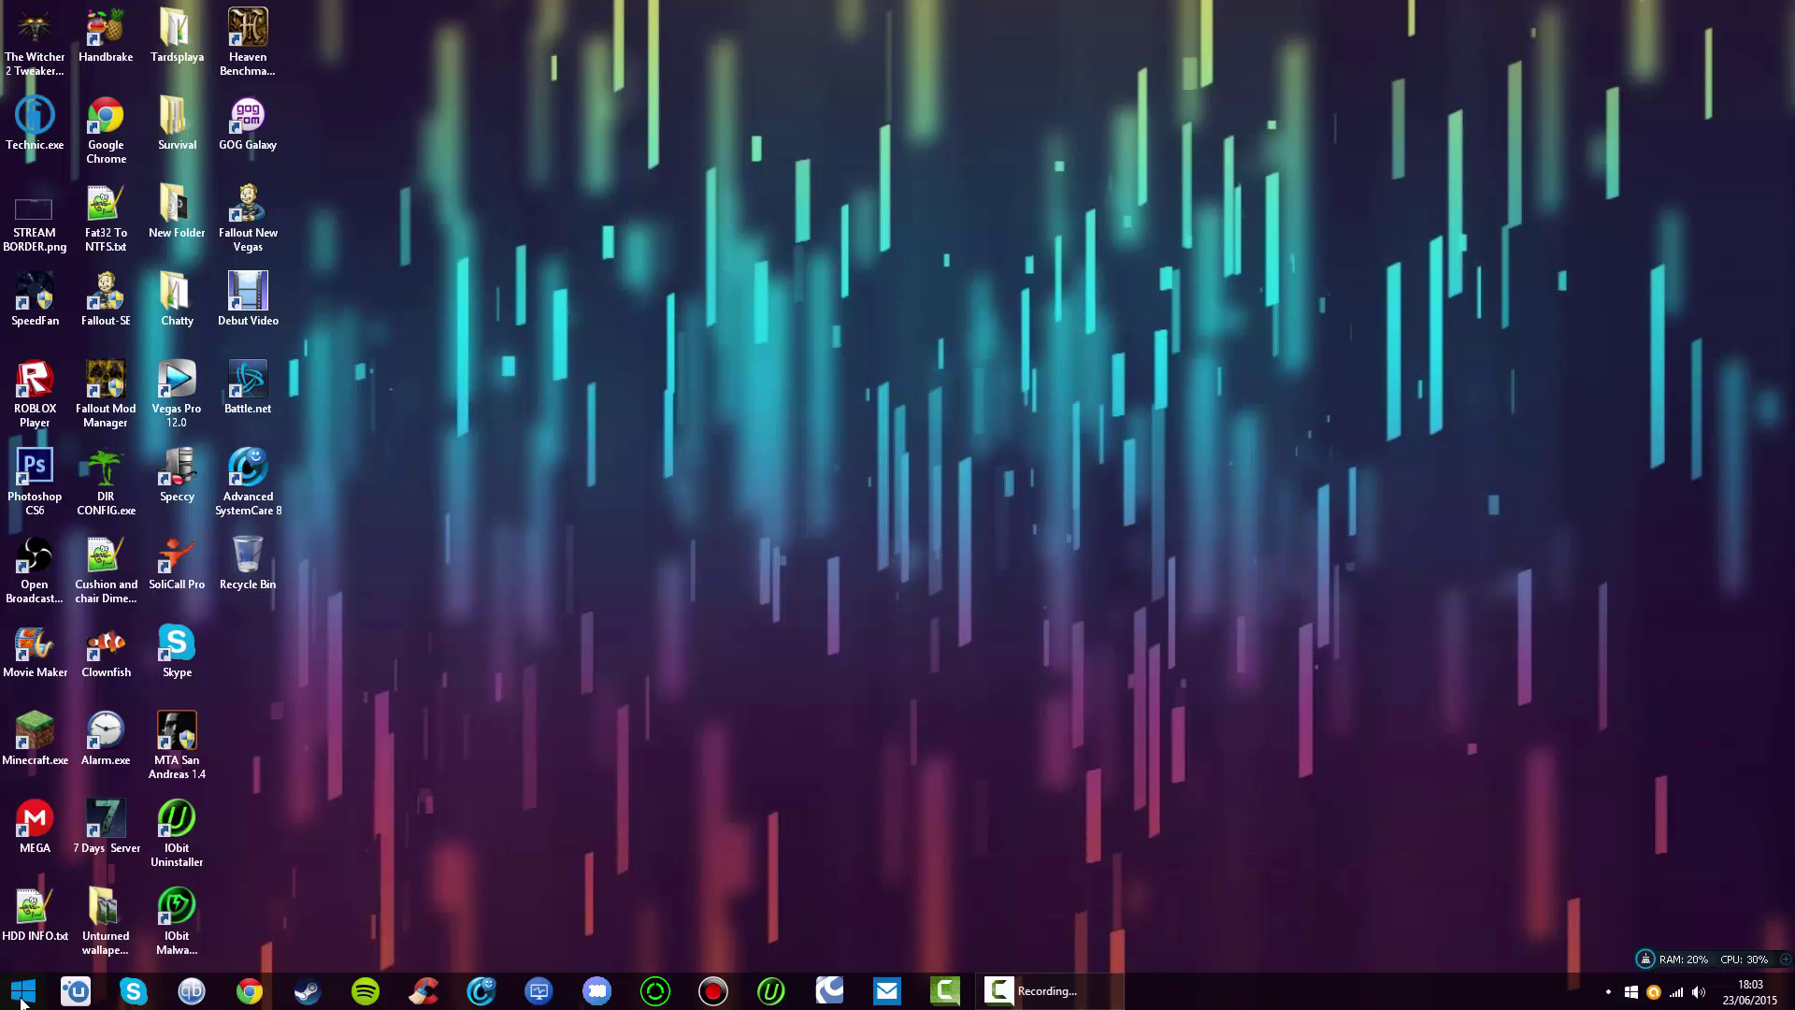
pyautogui.click(22, 991)
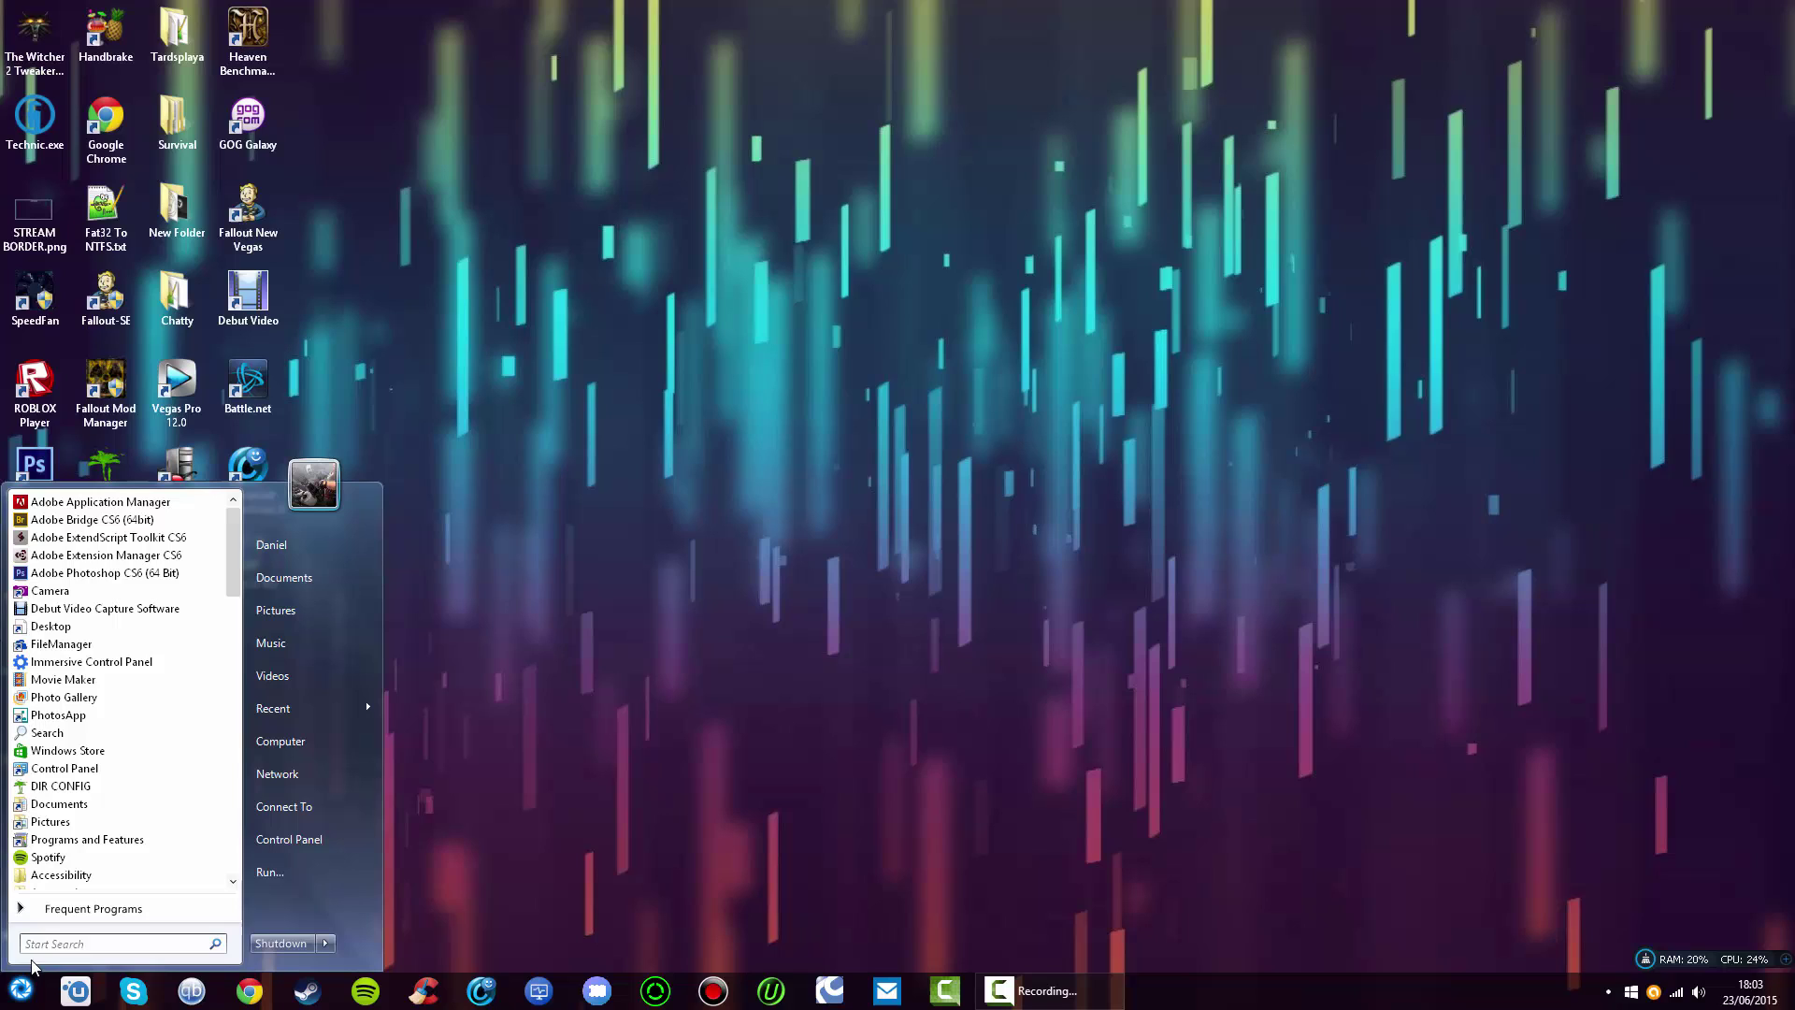
pyautogui.click(84, 911)
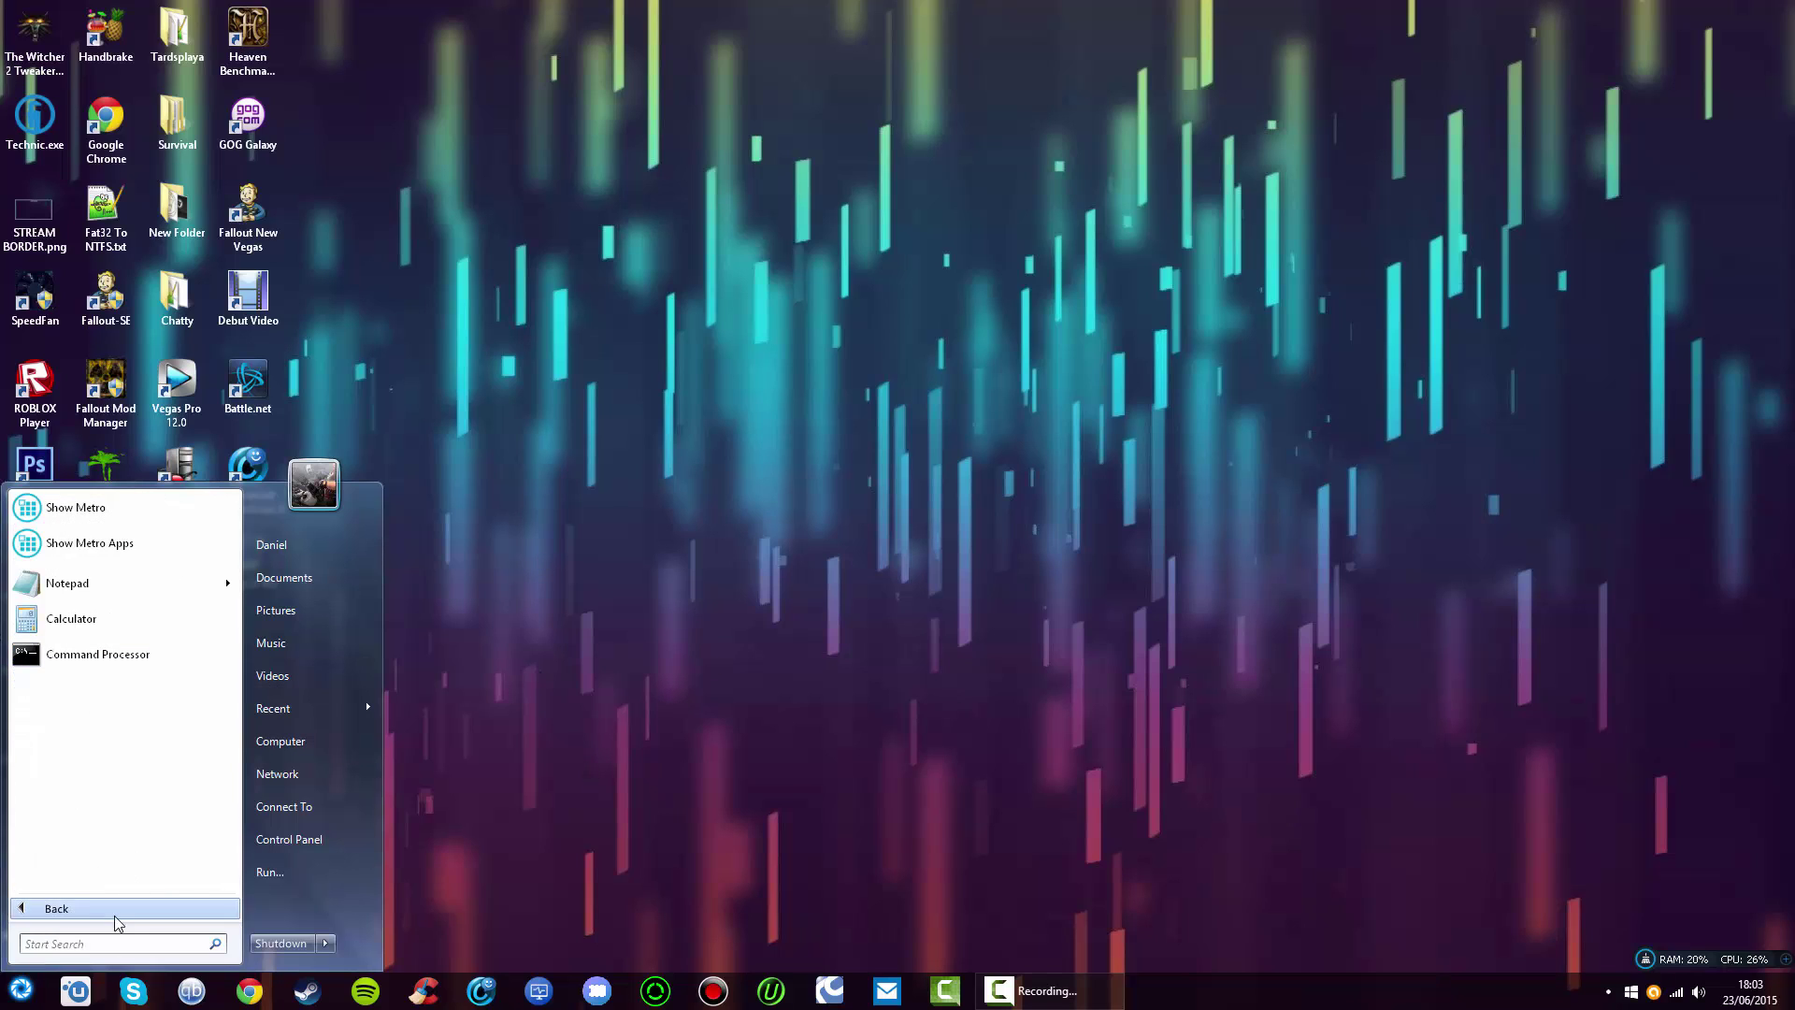
pyautogui.click(80, 911)
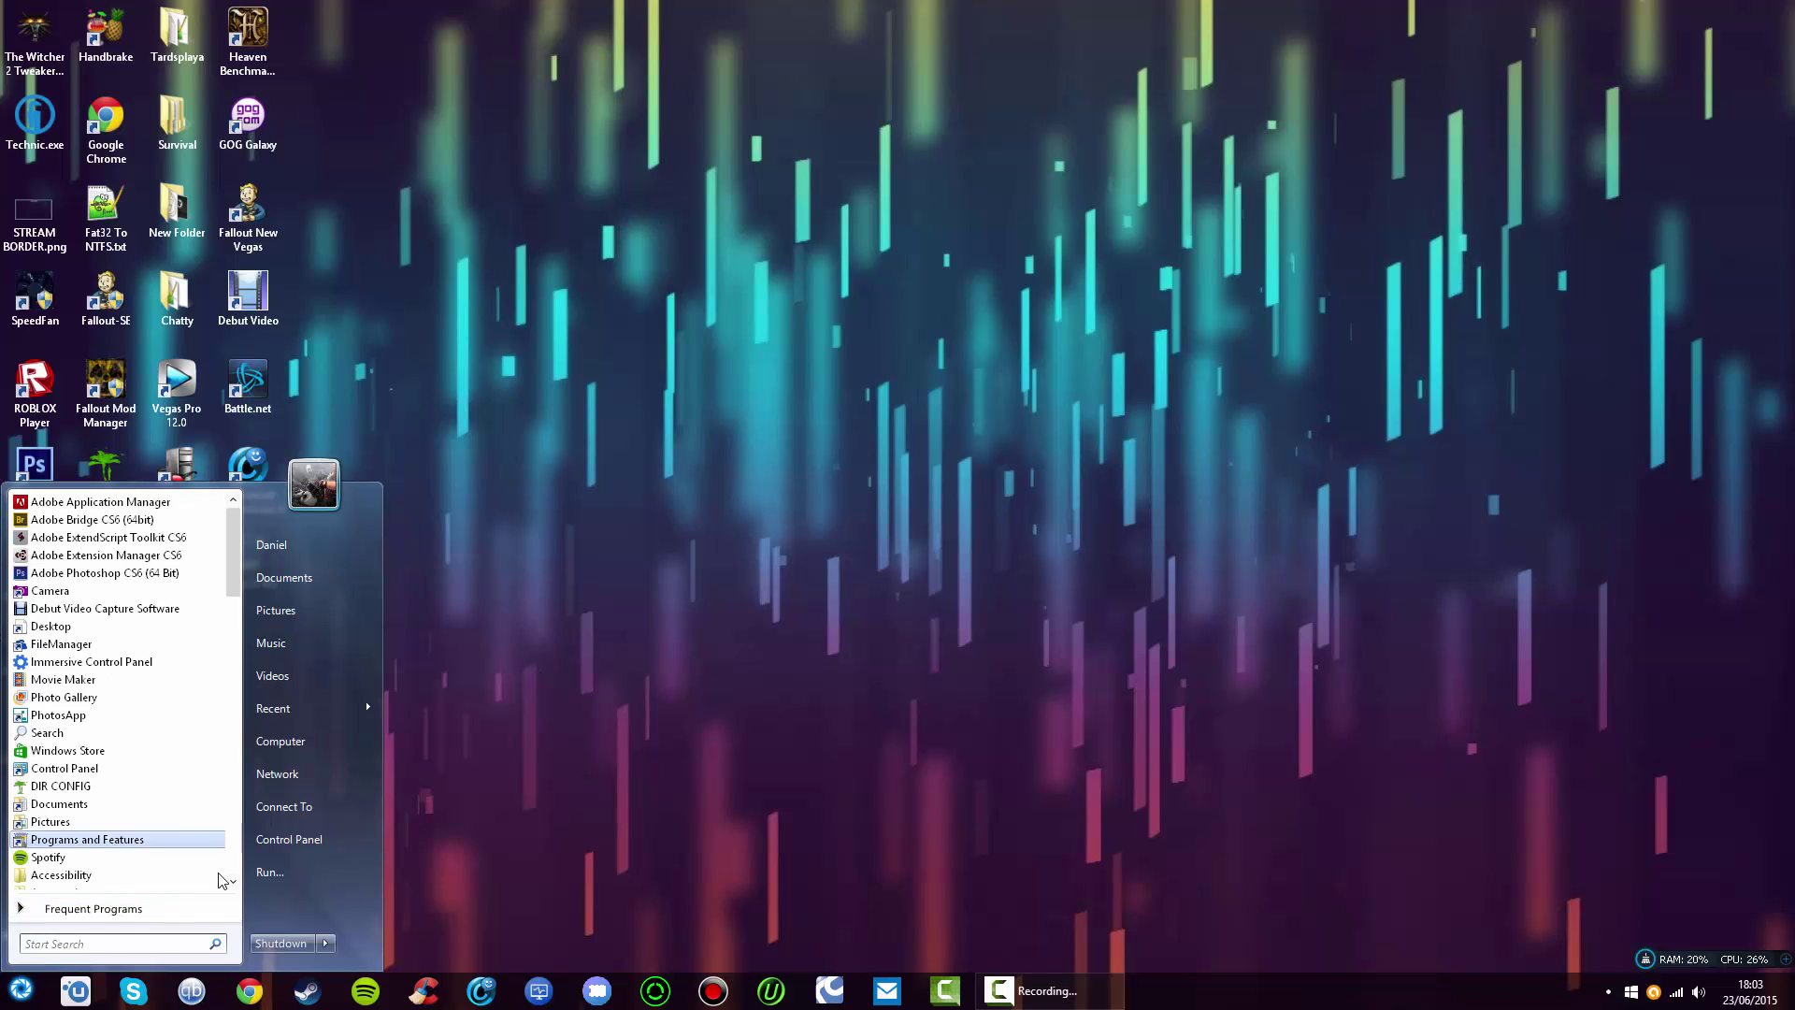
pyautogui.click(80, 912)
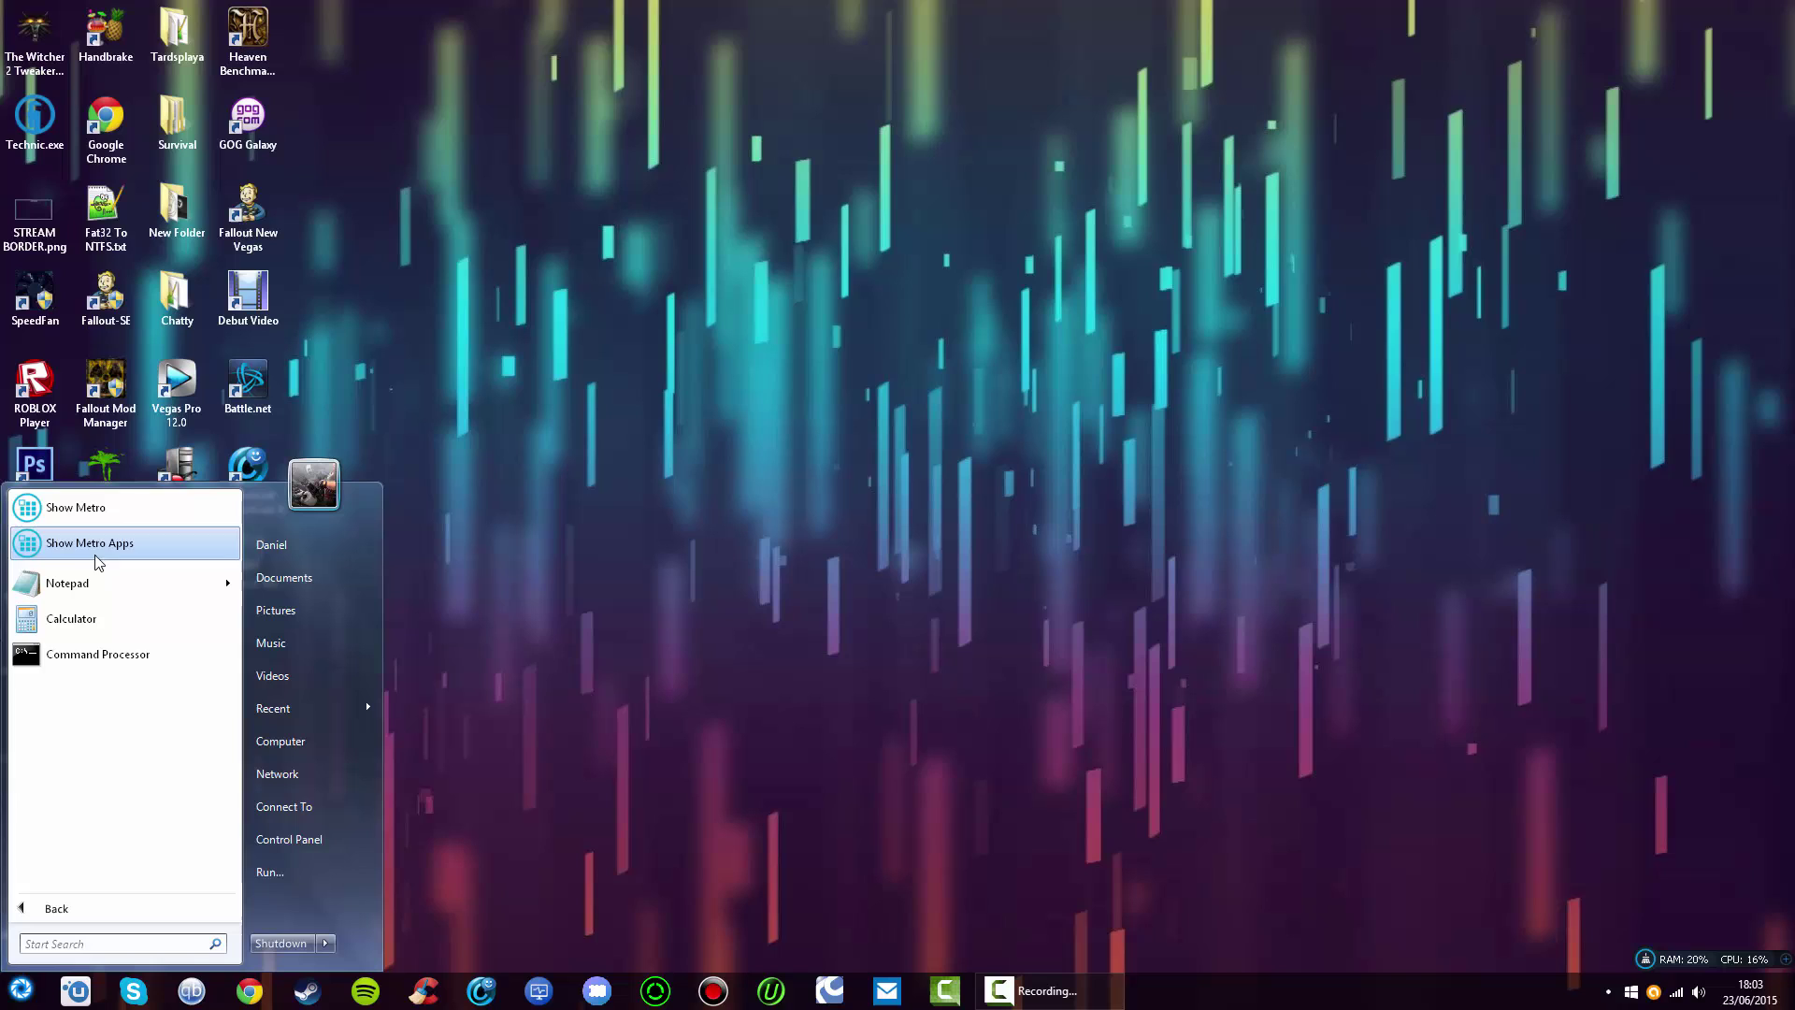
# - Search the start menu for 'store' and pin Windows Store to the start menu
pyautogui.click(90, 940)
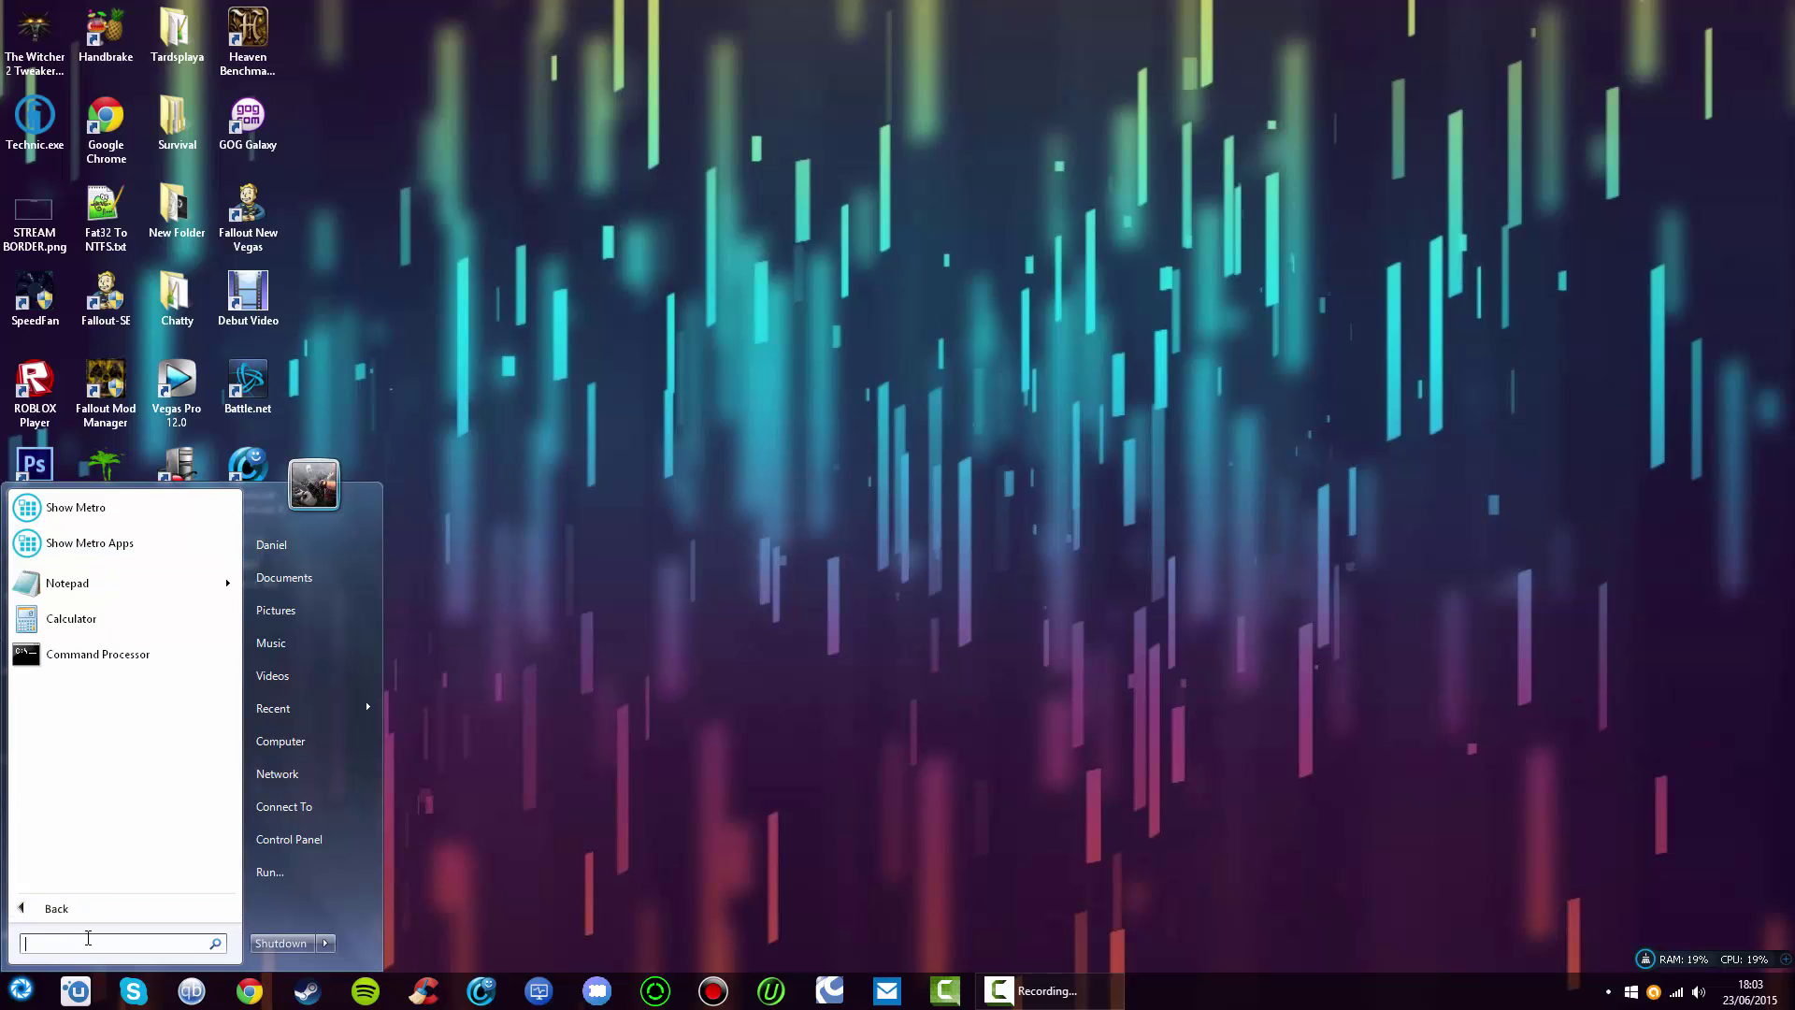
pyautogui.write('store')
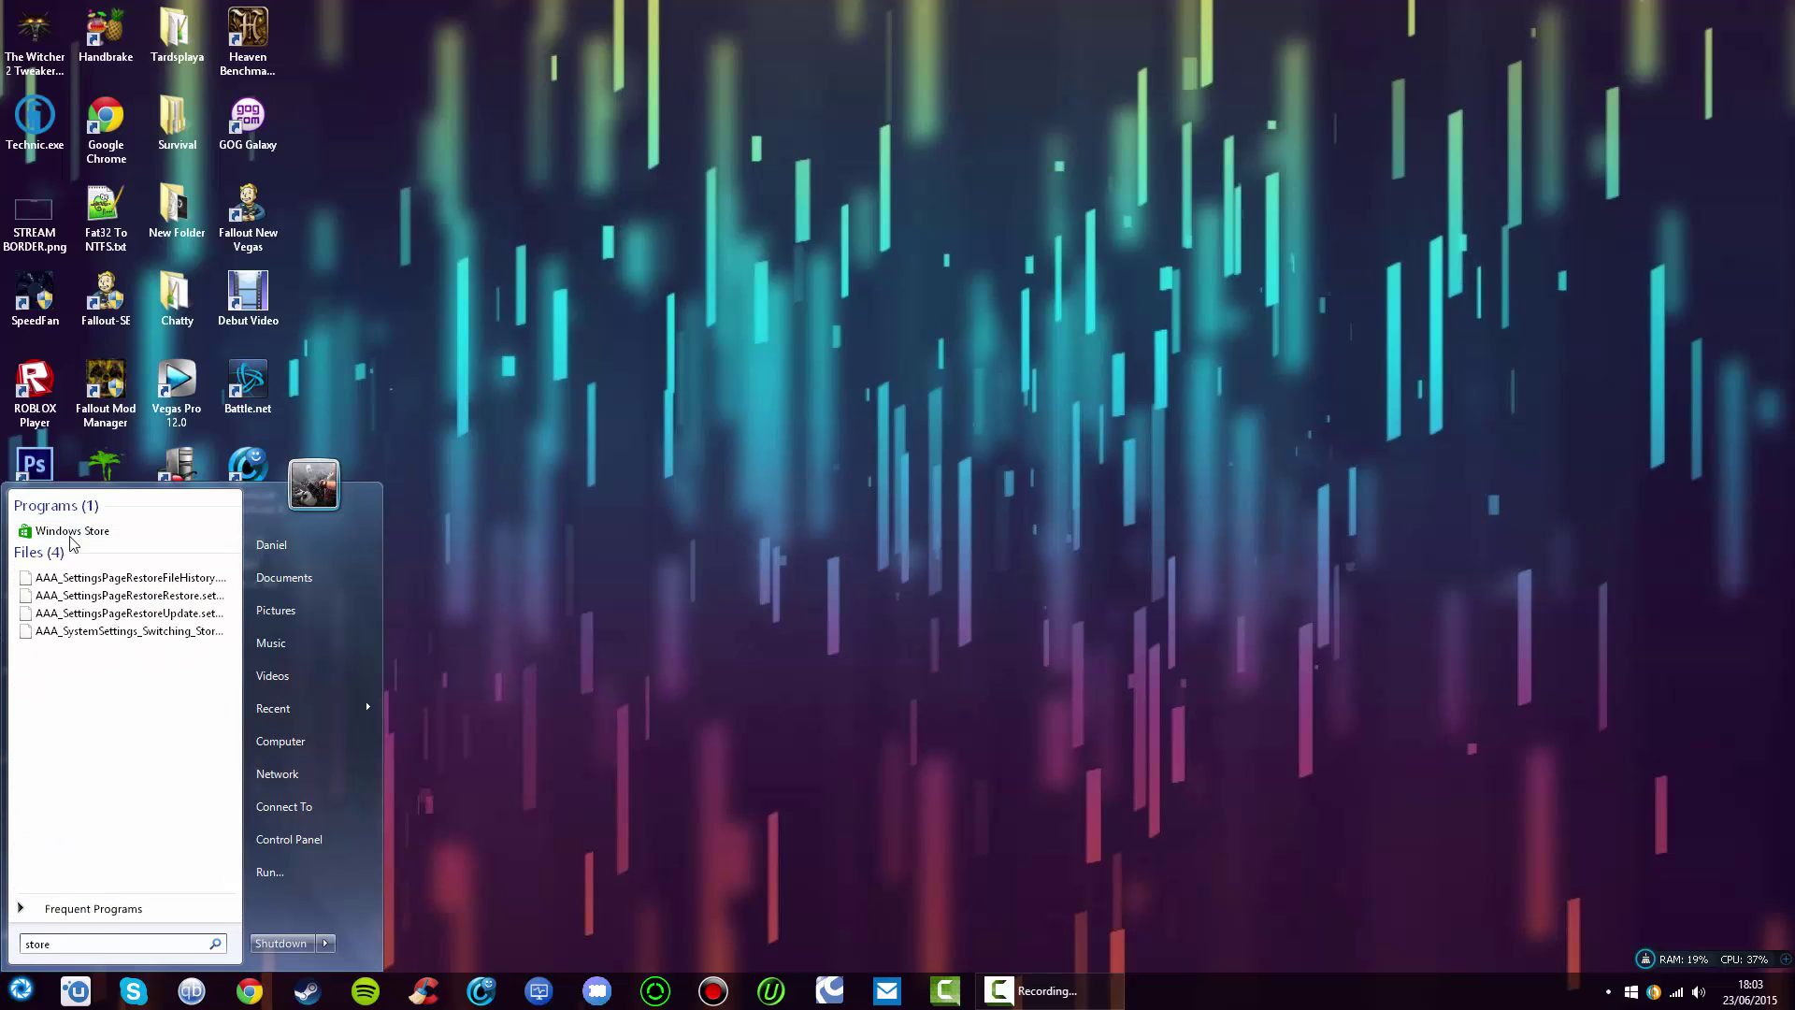
pyautogui.rightClick(72, 537)
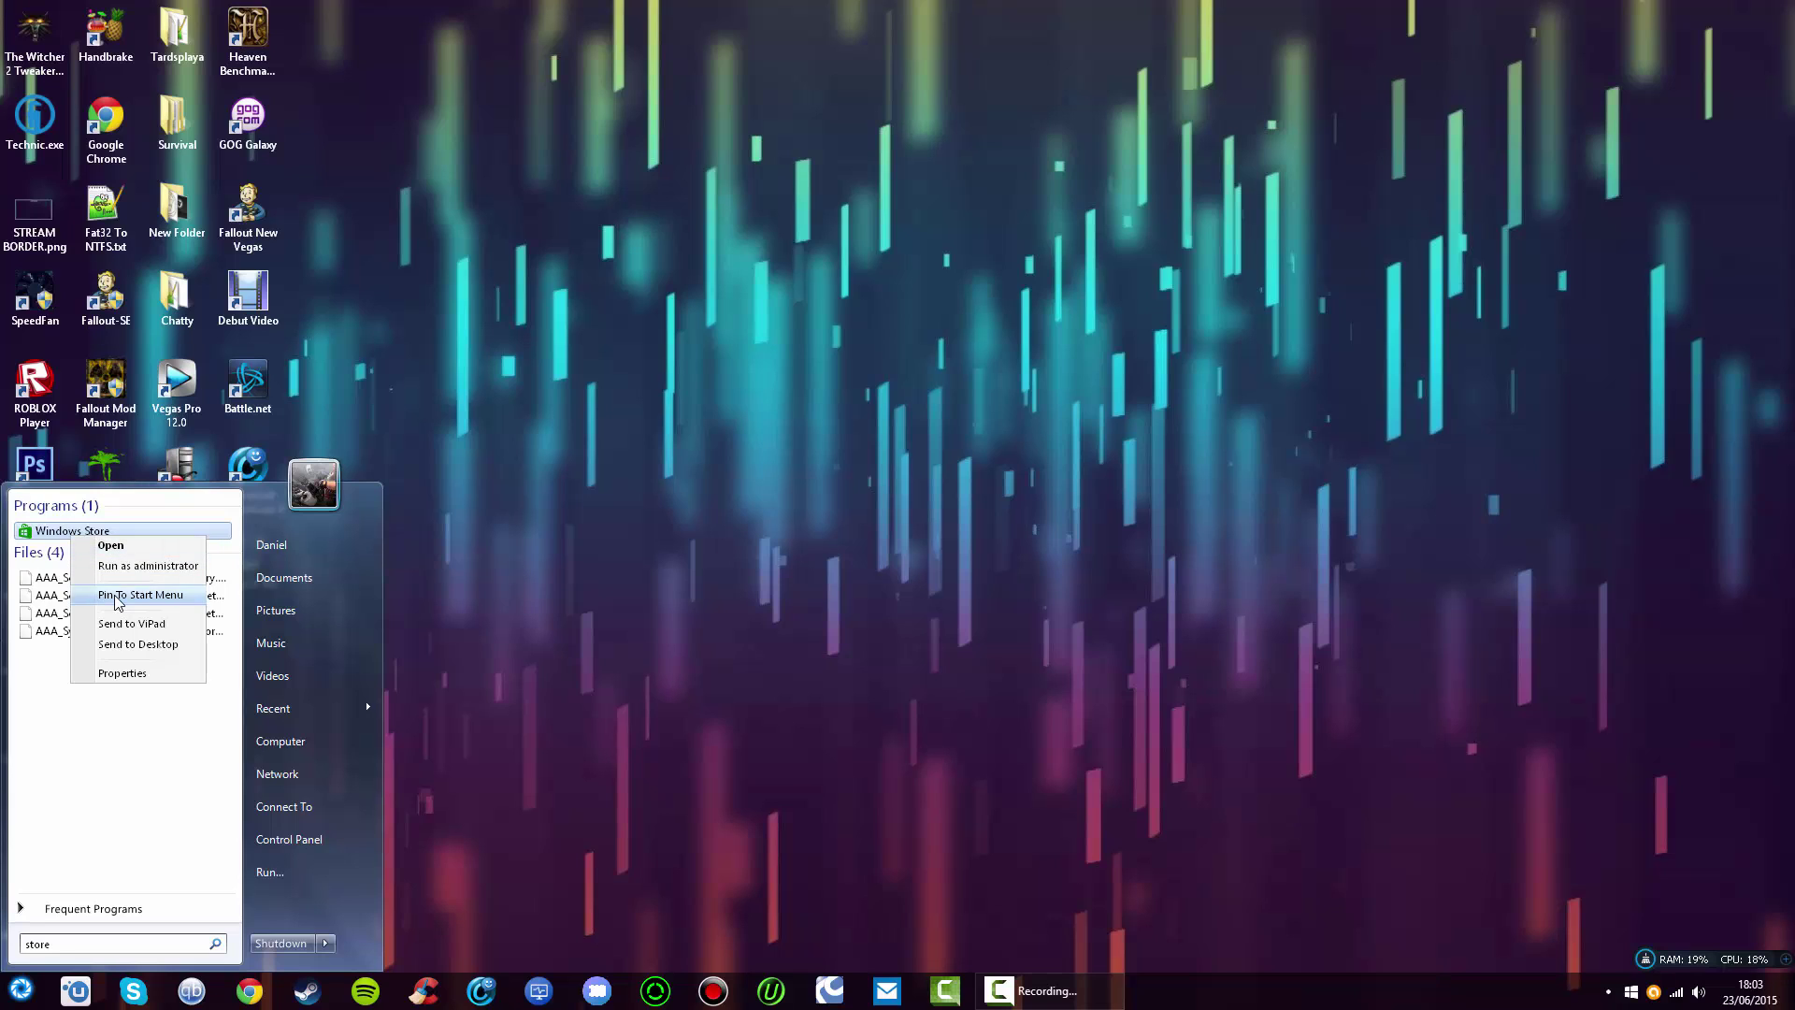
pyautogui.click(131, 623)
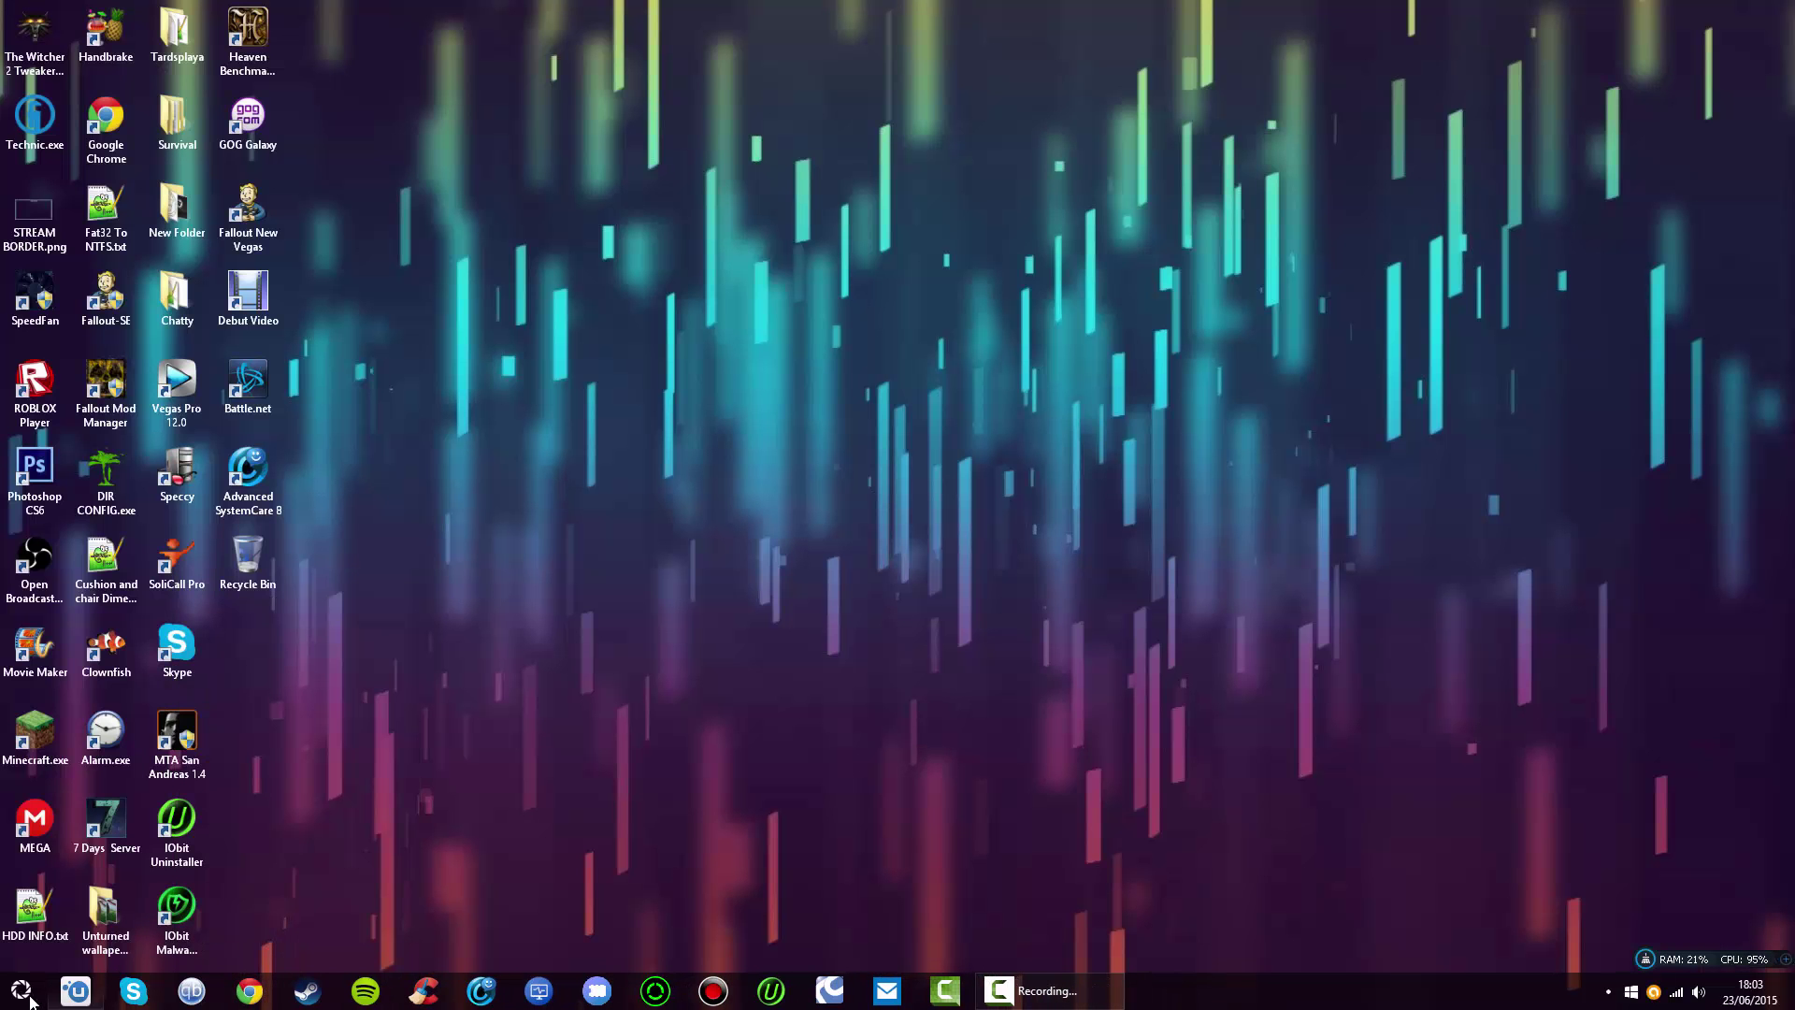
pyautogui.click(28, 995)
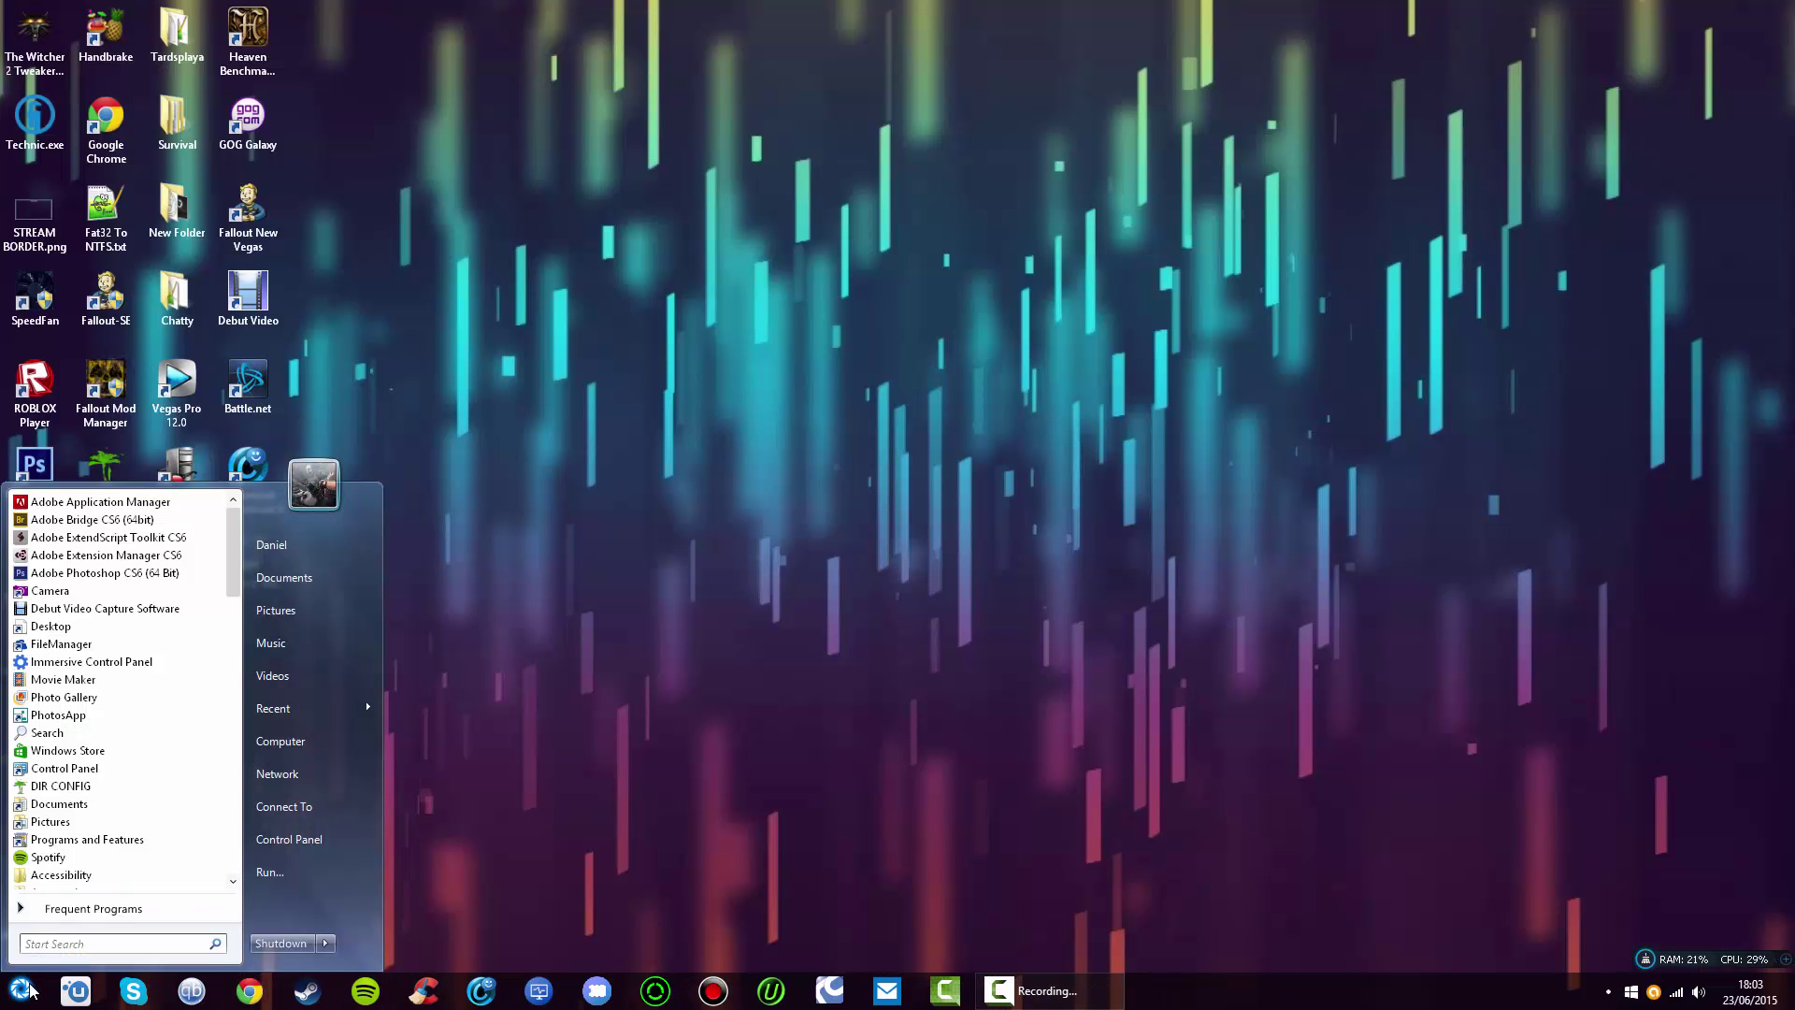
pyautogui.click(80, 910)
pyautogui.click(79, 909)
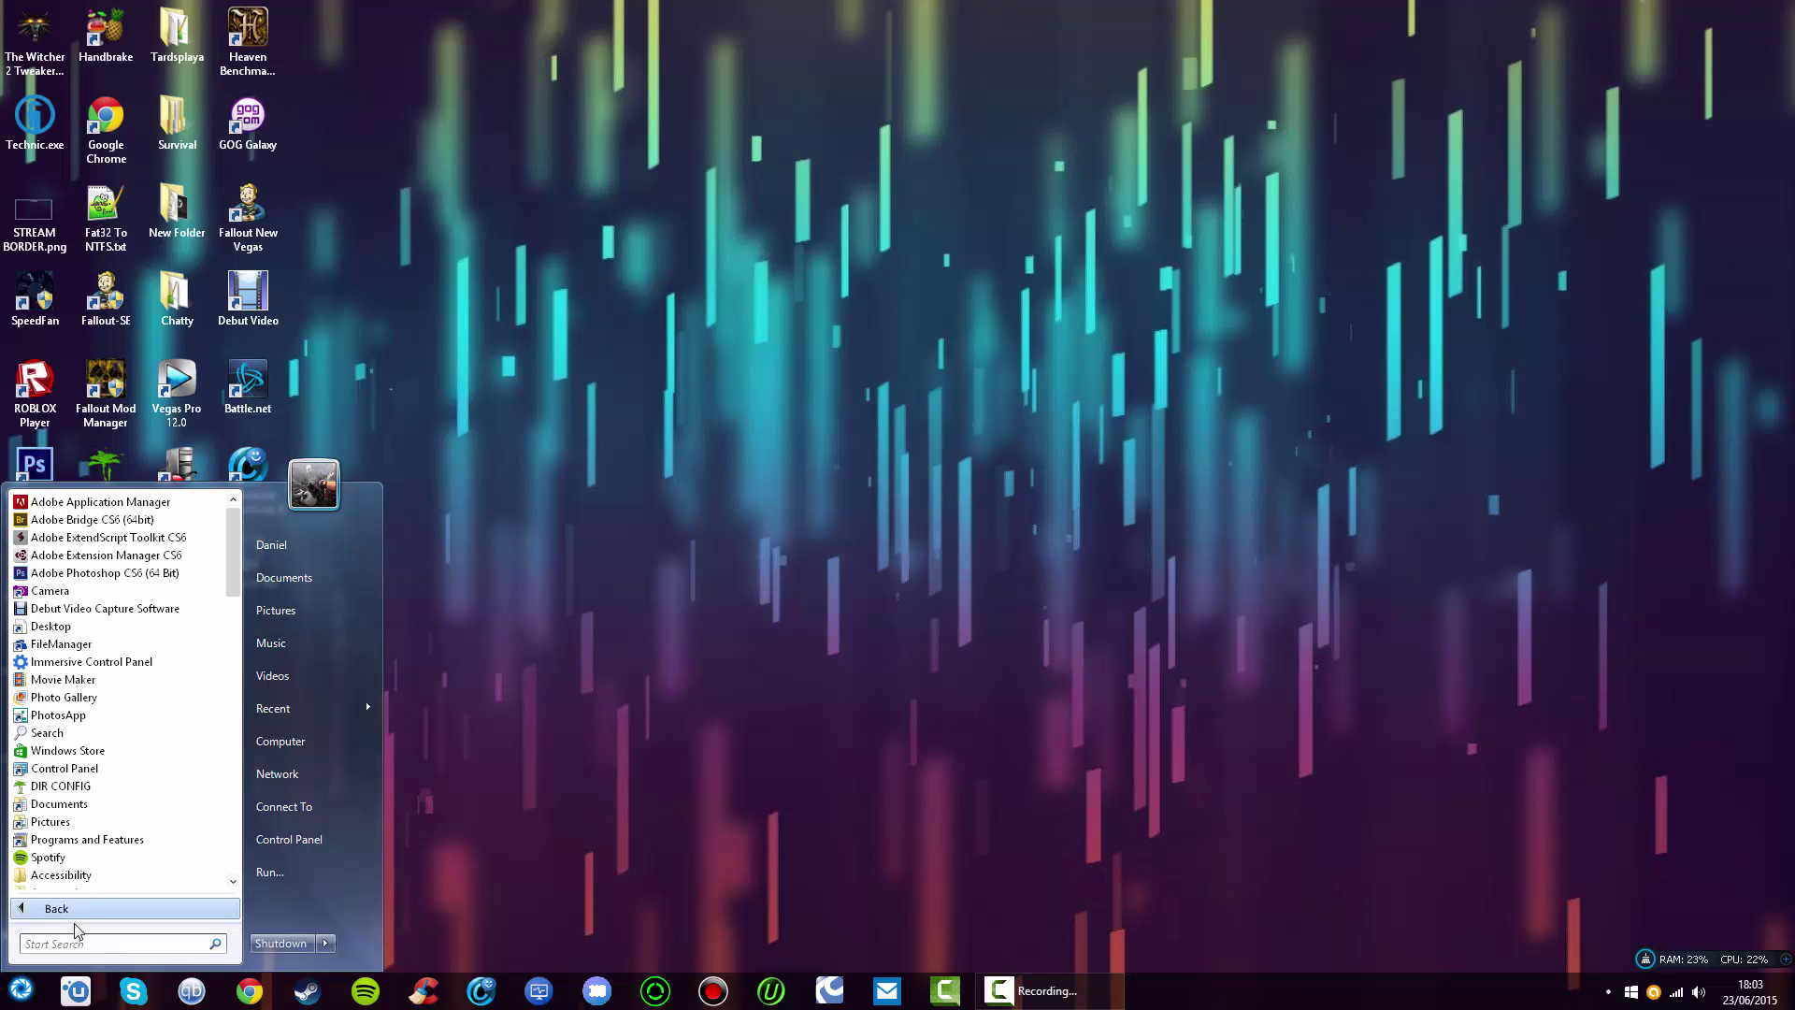
pyautogui.click(72, 942)
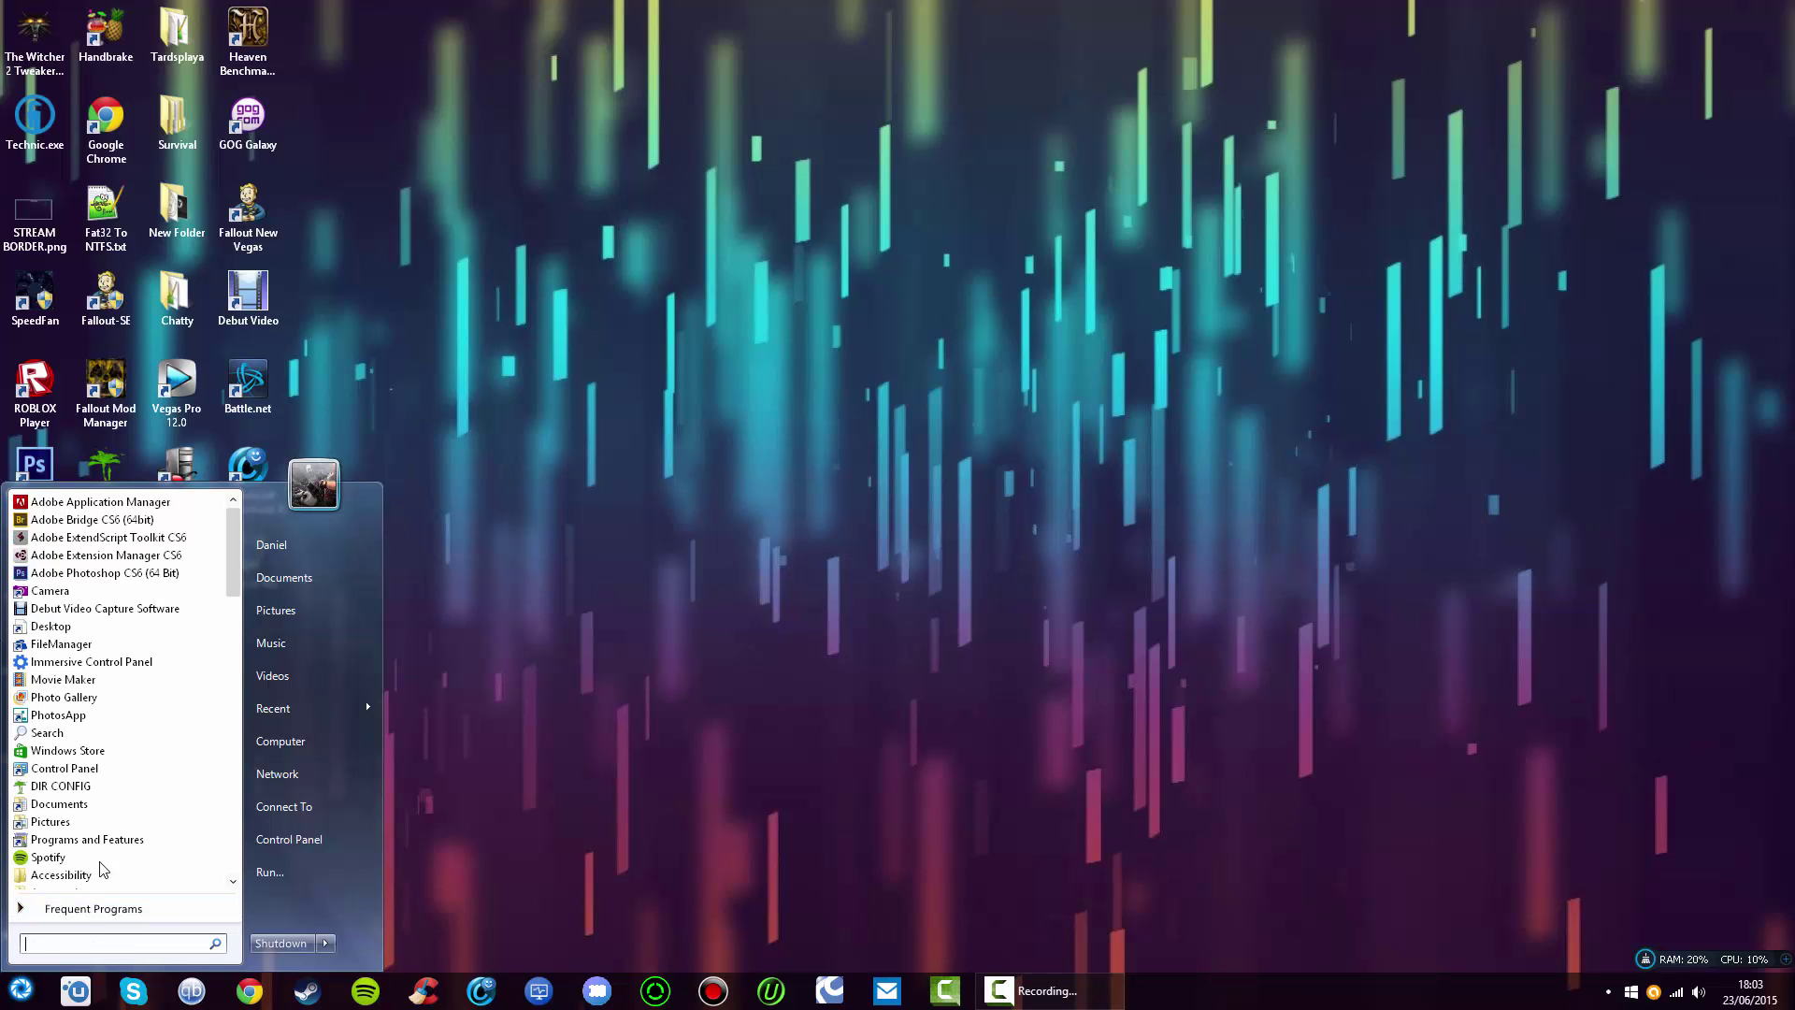
pyautogui.rightClick(69, 750)
pyautogui.click(114, 811)
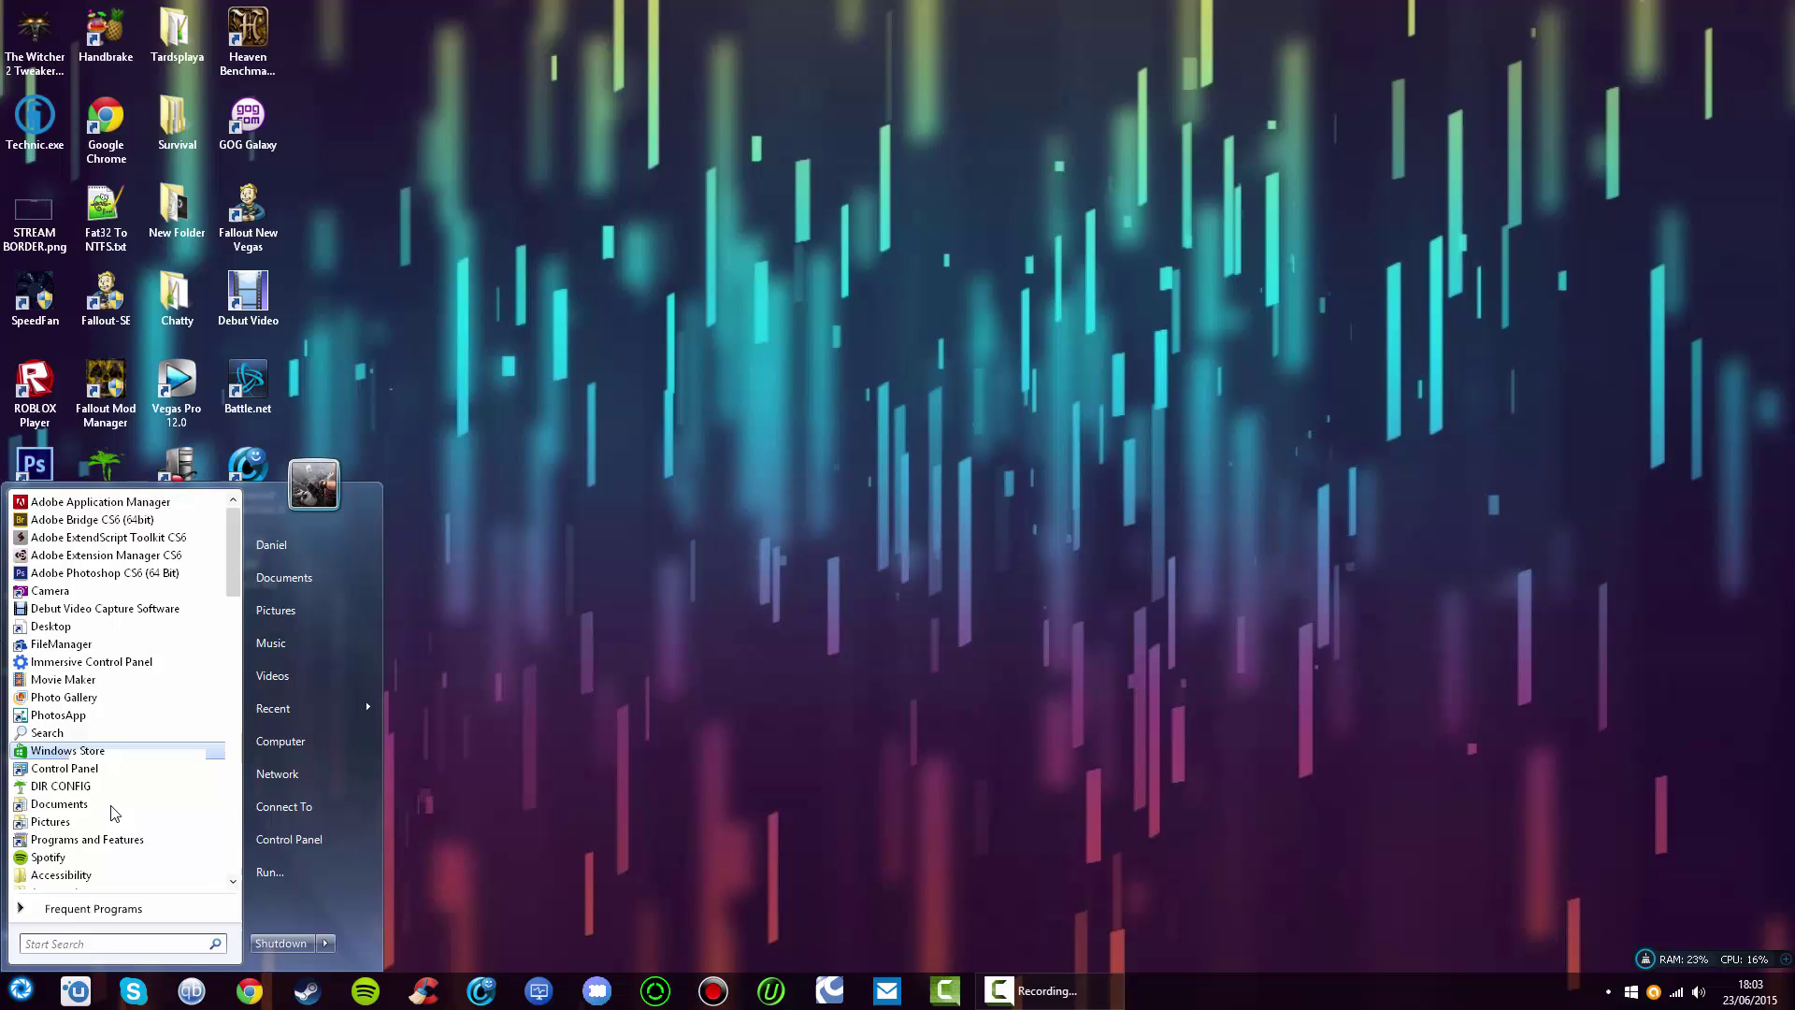
pyautogui.click(714, 692)
pyautogui.click(34, 989)
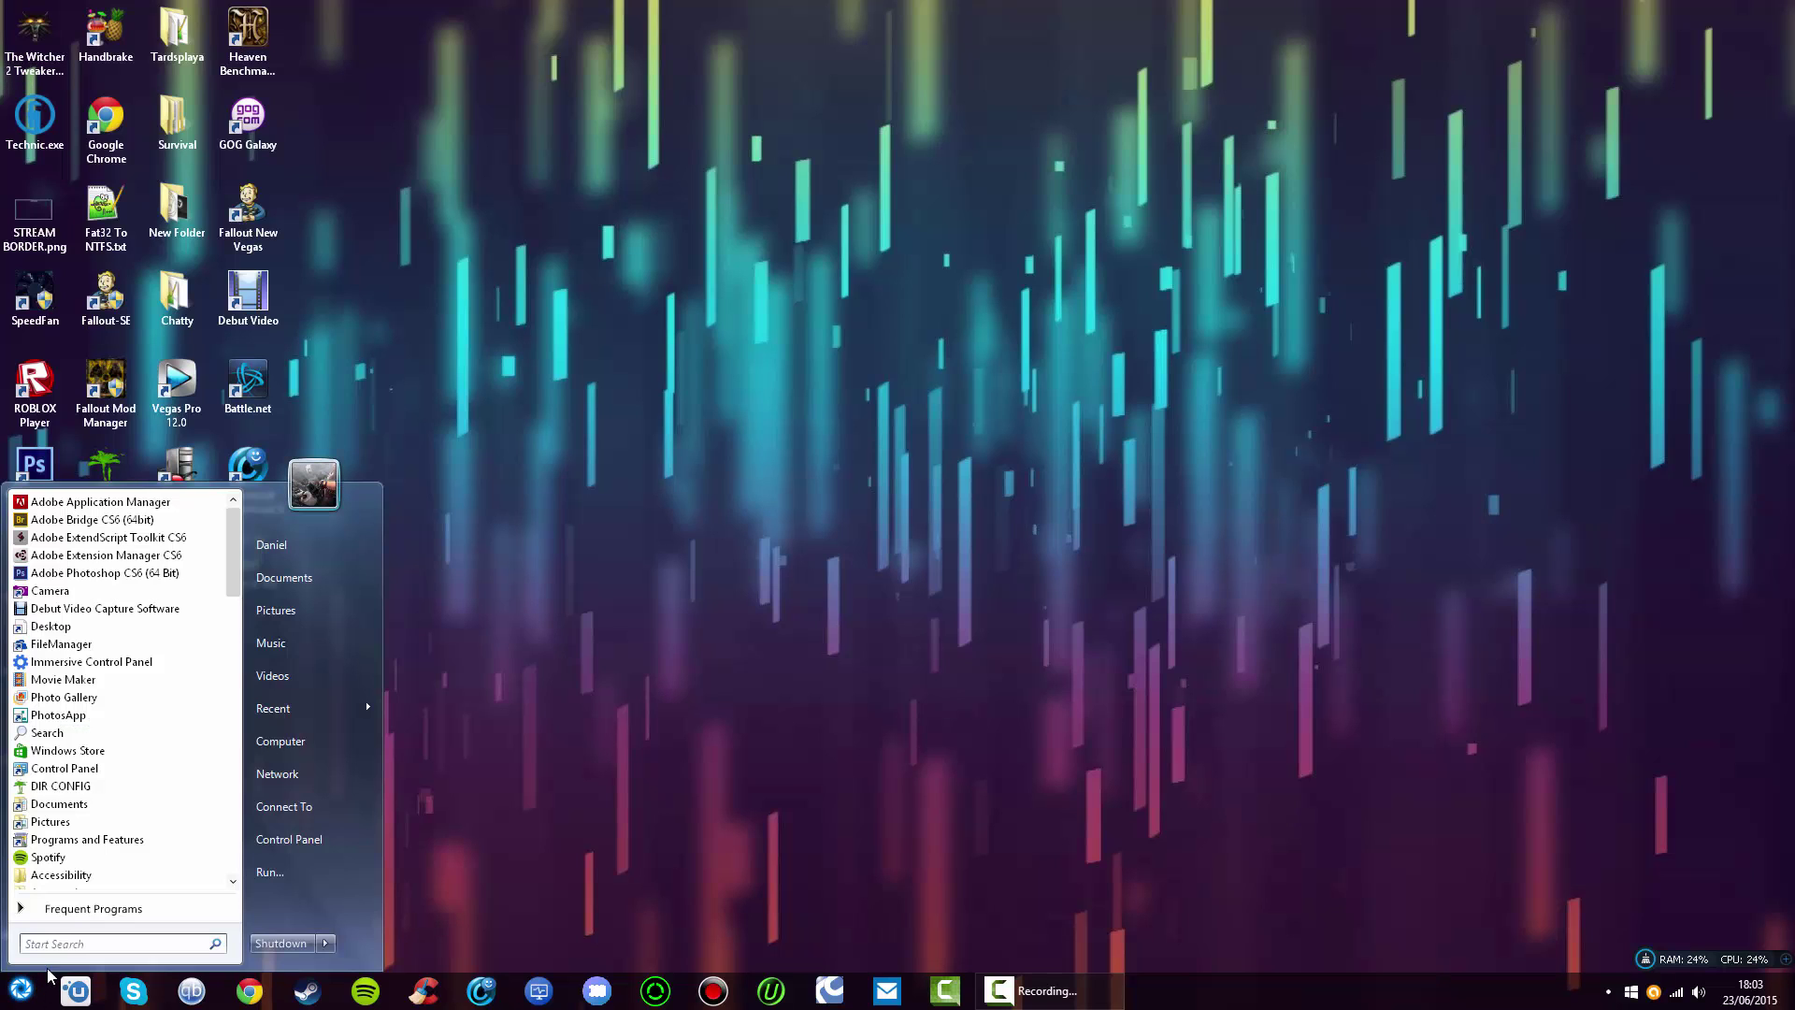
pyautogui.click(75, 911)
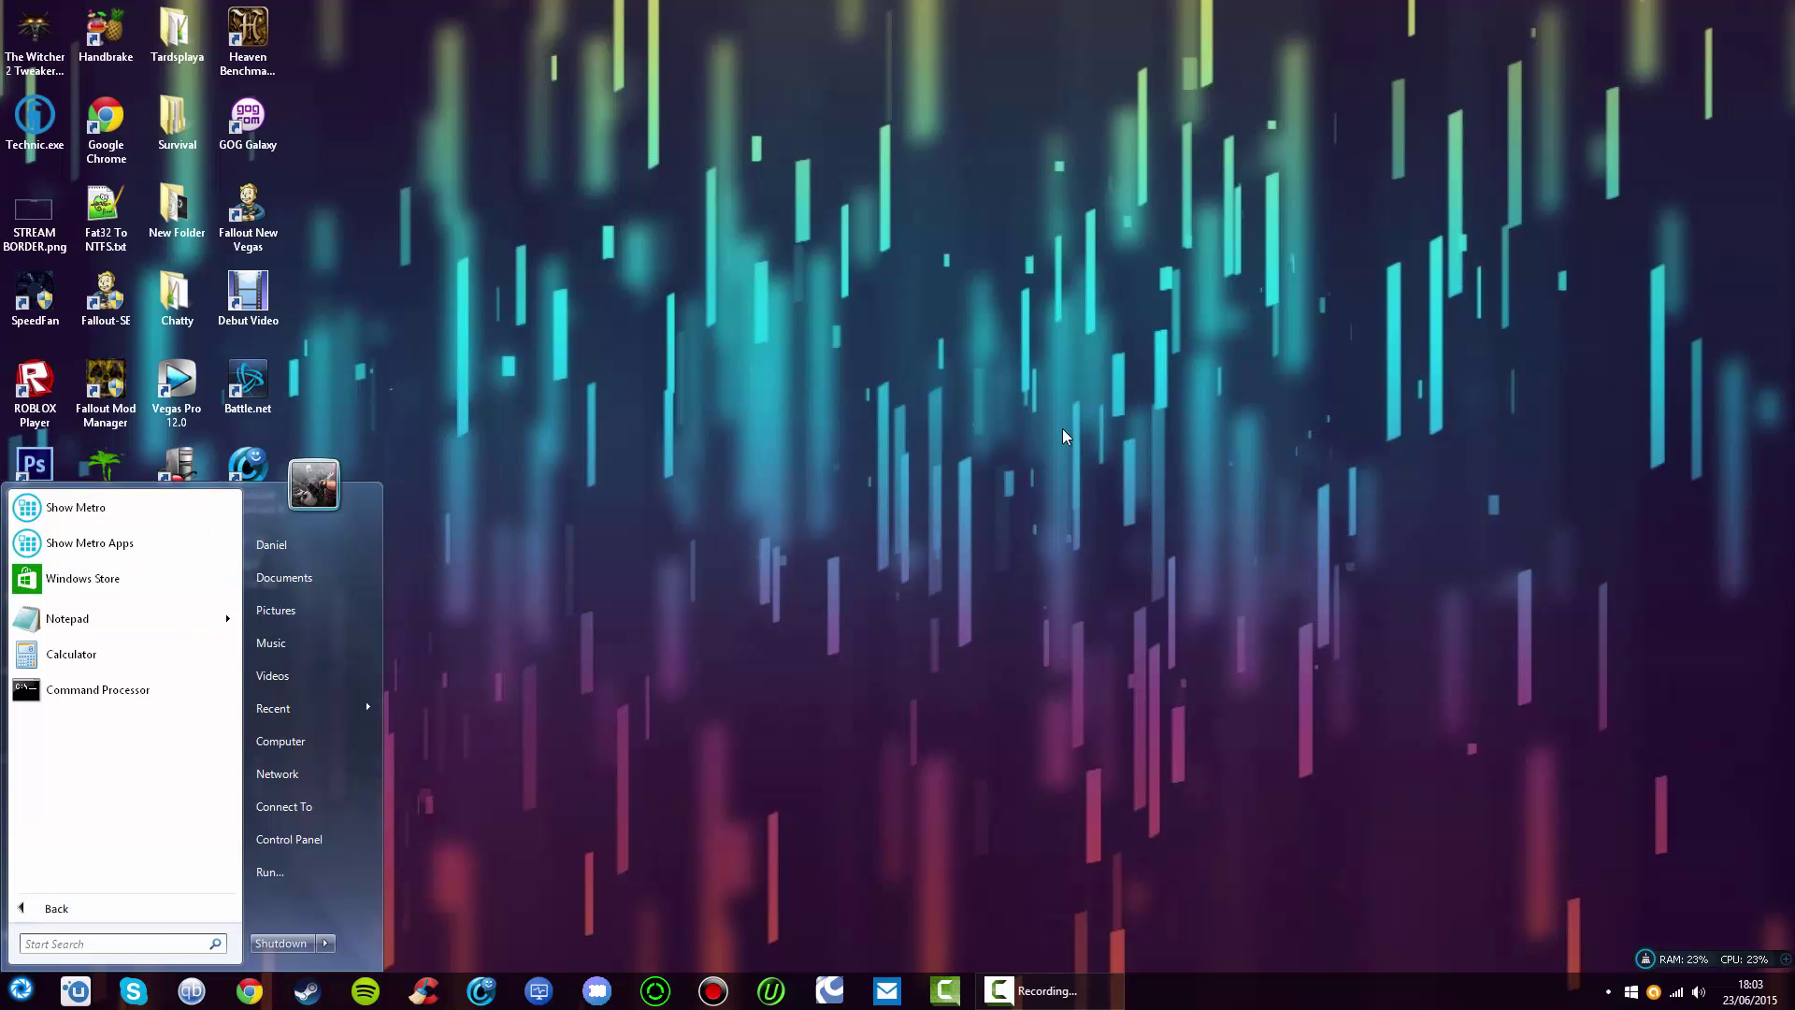
pyautogui.click(453, 640)
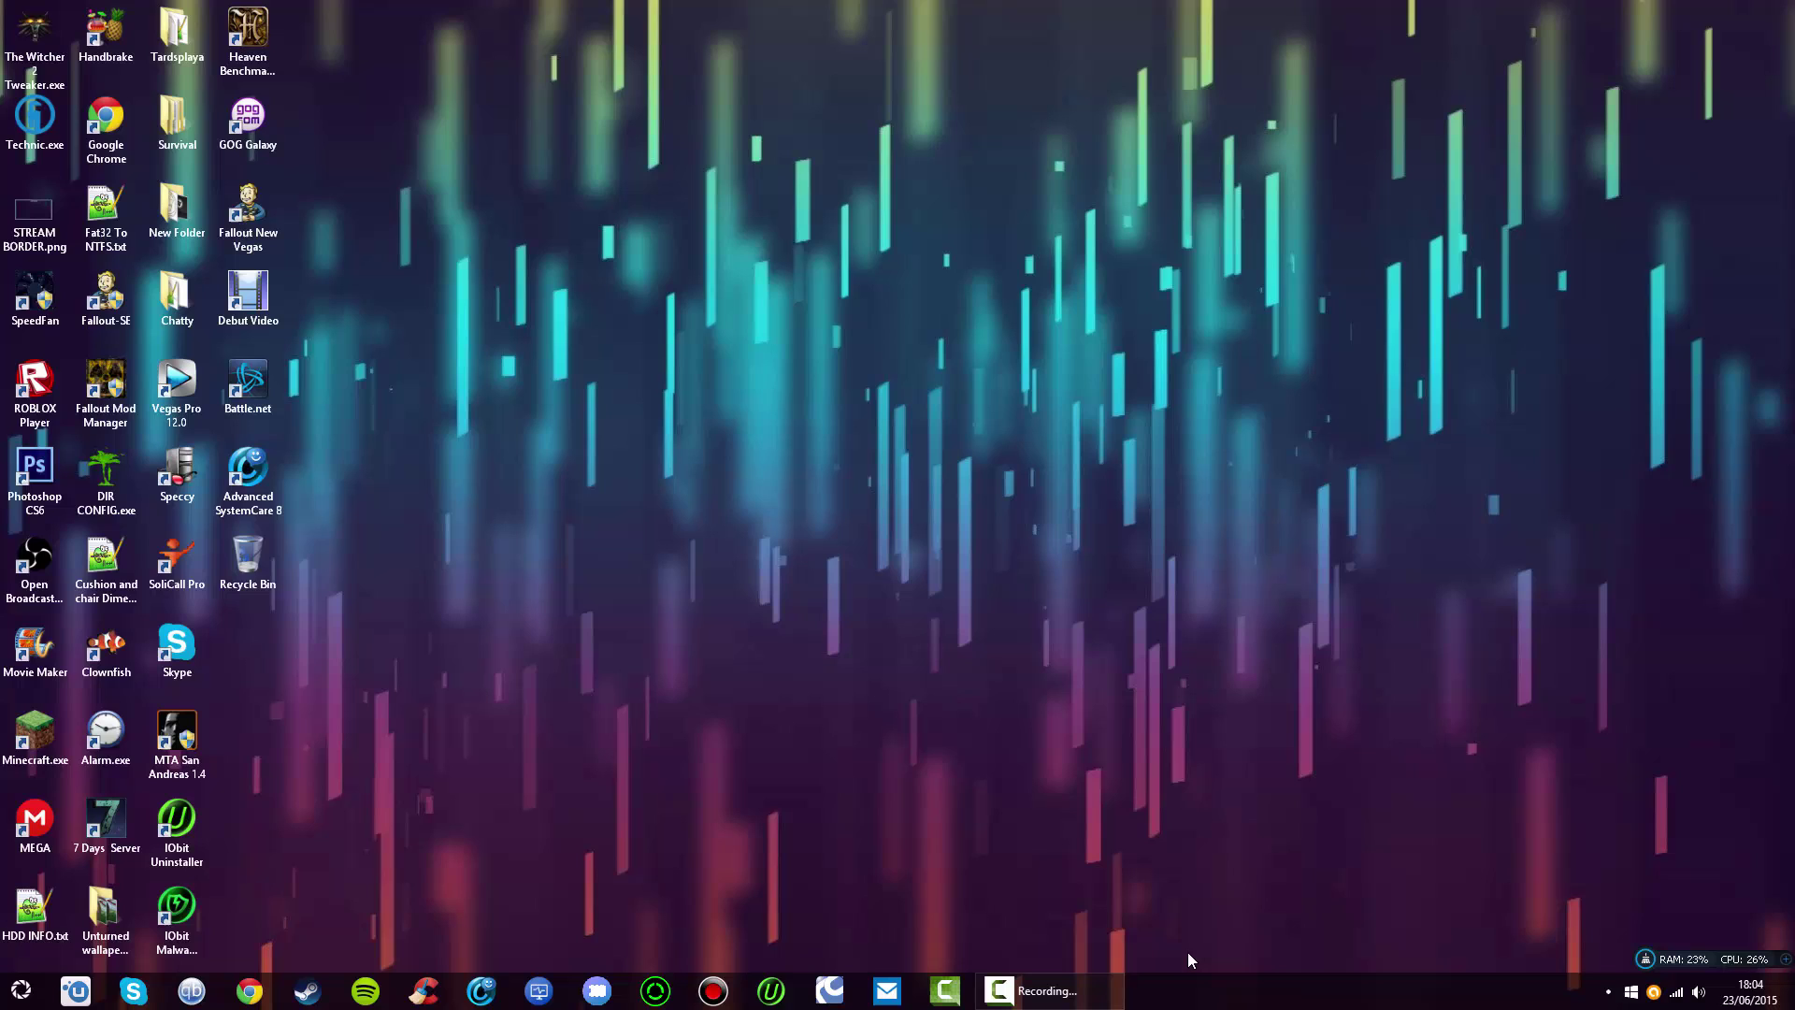
# - Restore the Debut recorder window from the taskbar and move it up and left toward the centre
pyautogui.moveTo(1087, 995)
pyautogui.click(1037, 991)
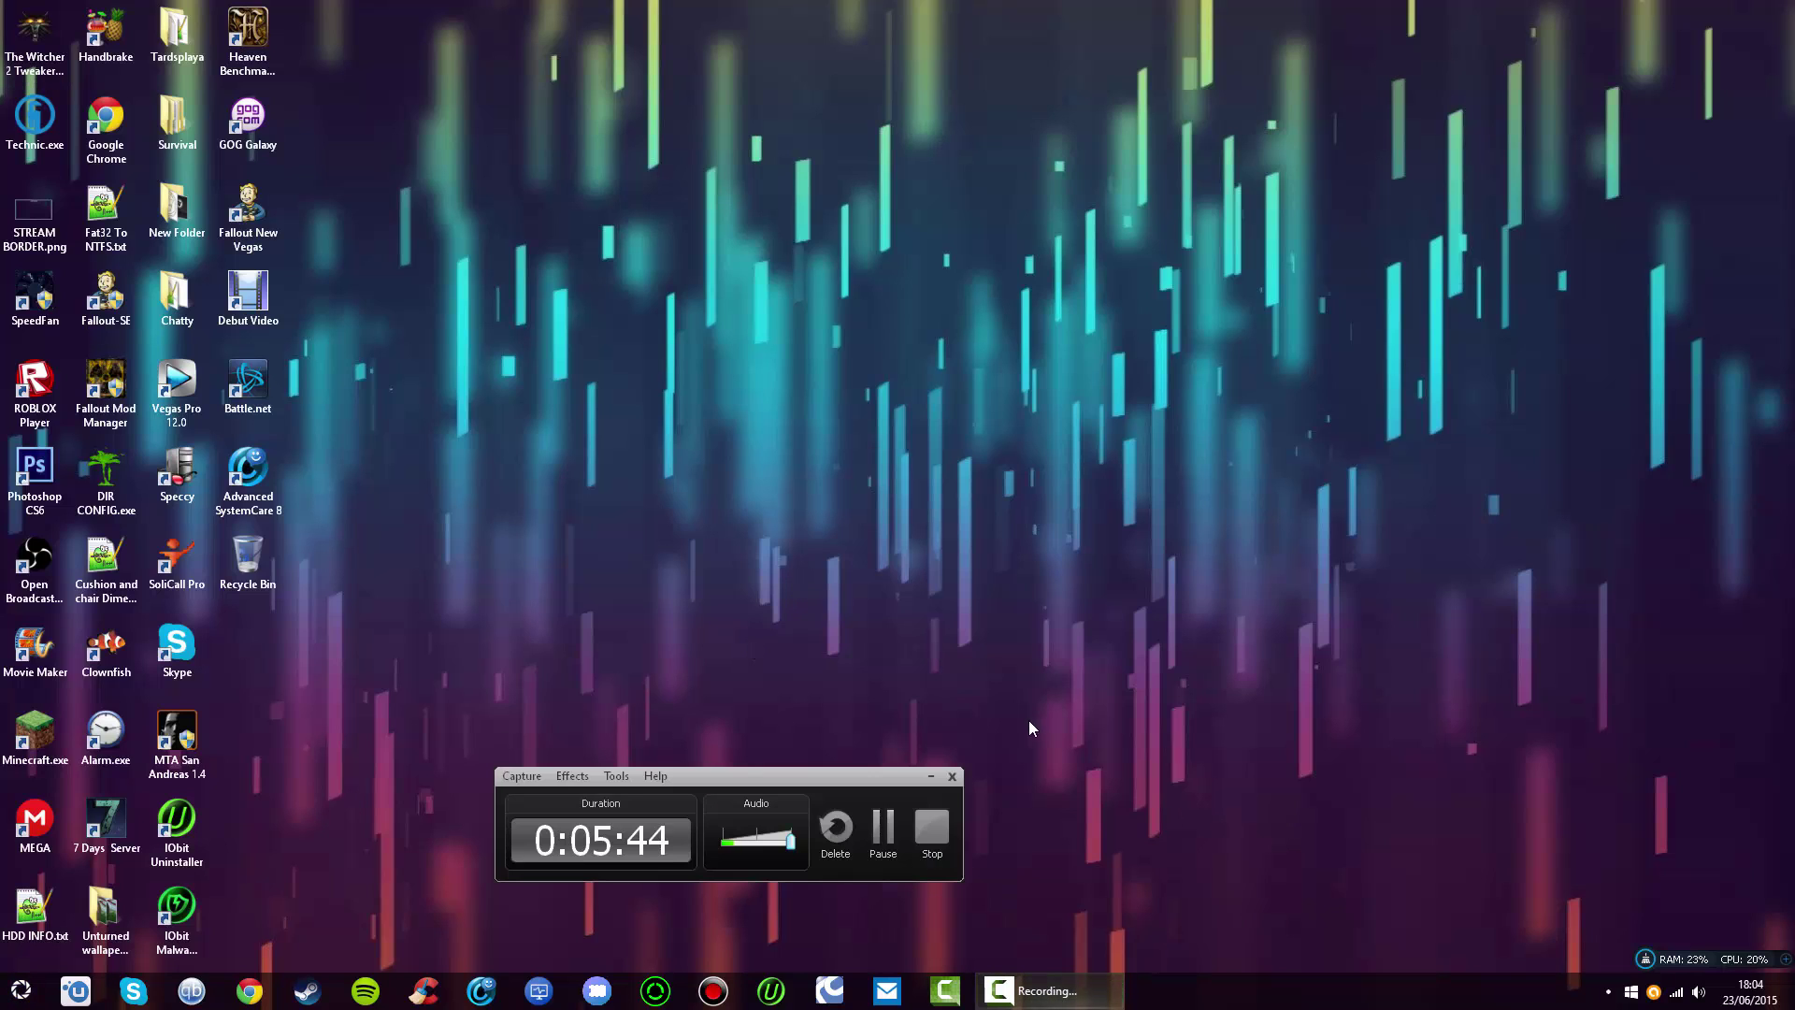
pyautogui.moveTo(808, 781); pyautogui.dragTo(758, 617)
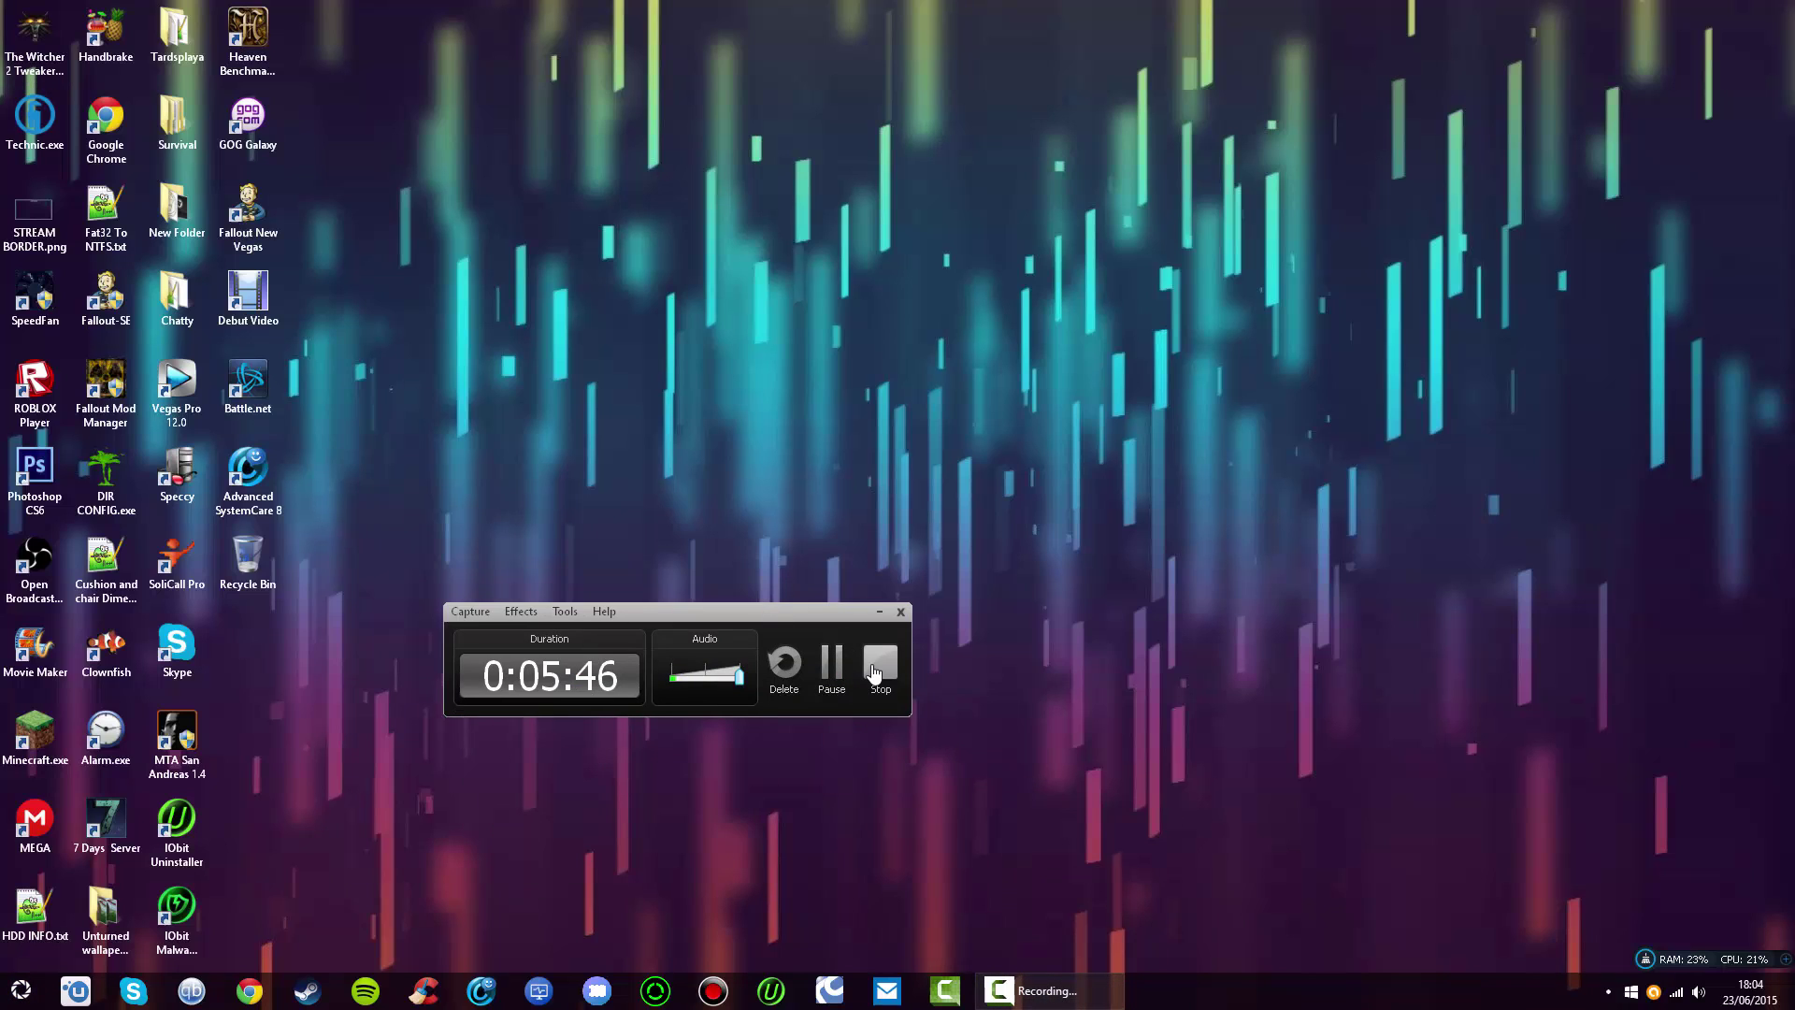